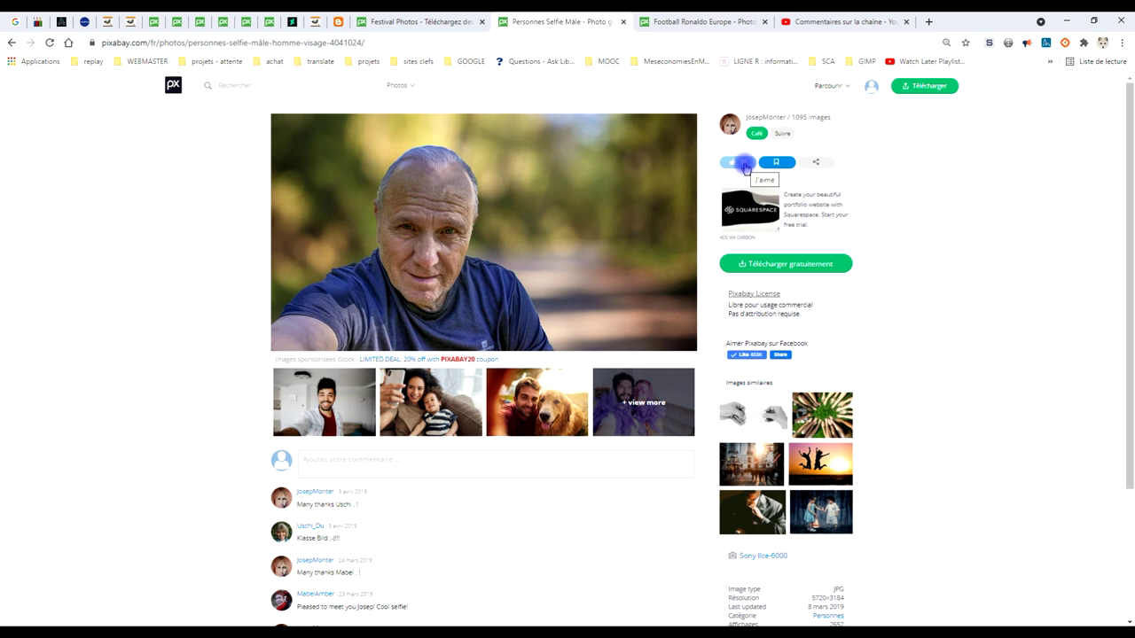
Open the 1920×1068 Pixabay selfie in its own tab and copy the image
{"action": "left_click", "coordinate": [773, 265]}
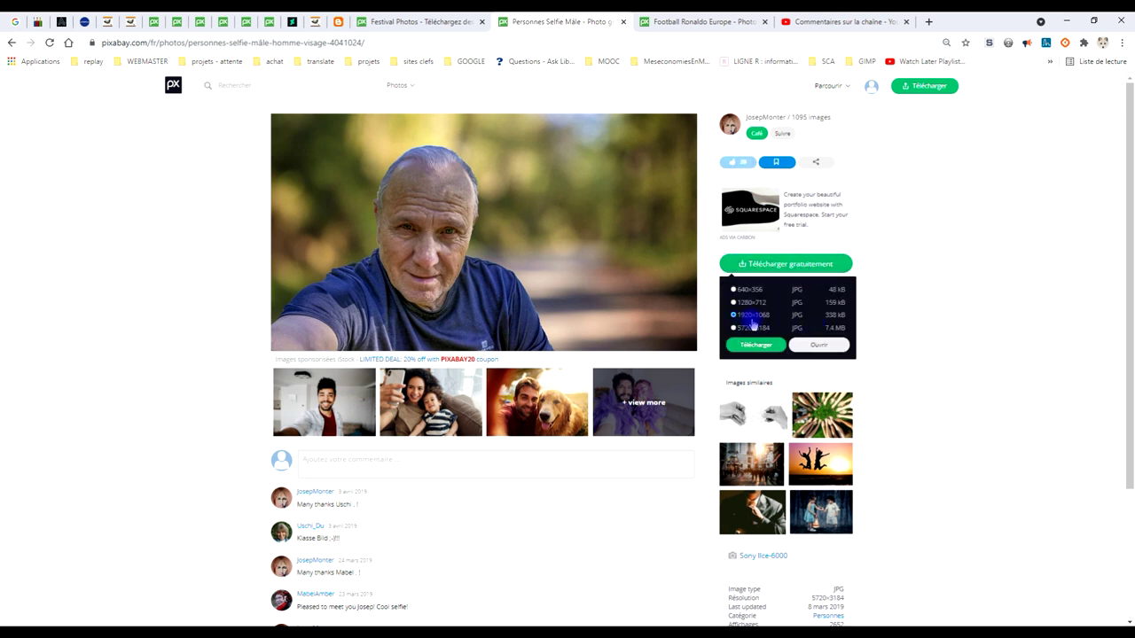
{"action": "left_click", "coordinate": [814, 346]}
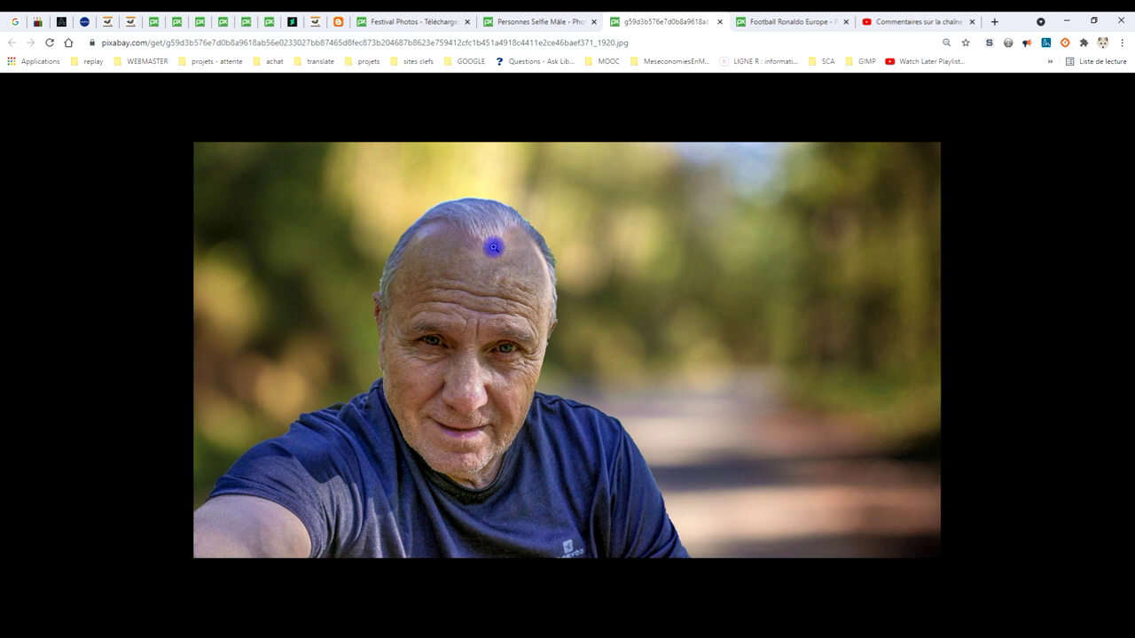
{"action": "right_click", "coordinate": [531, 222]}
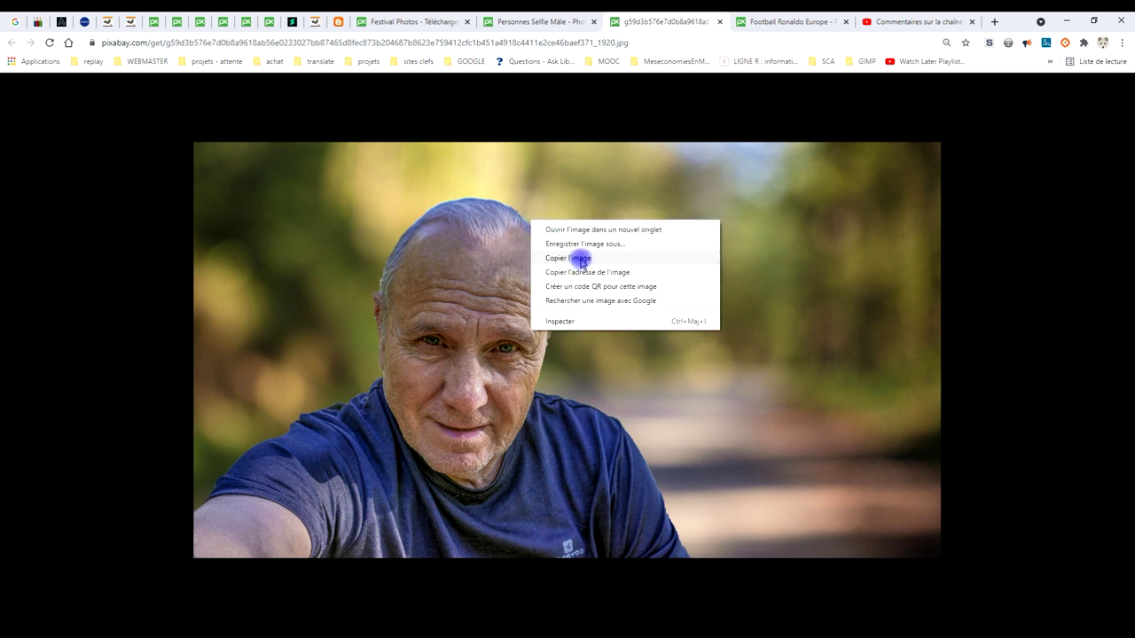
{"action": "left_click", "coordinate": [580, 258]}
{"action": "left_click", "coordinate": [48, 33]}
{"action": "mouse_move", "coordinate": [68, 173]}
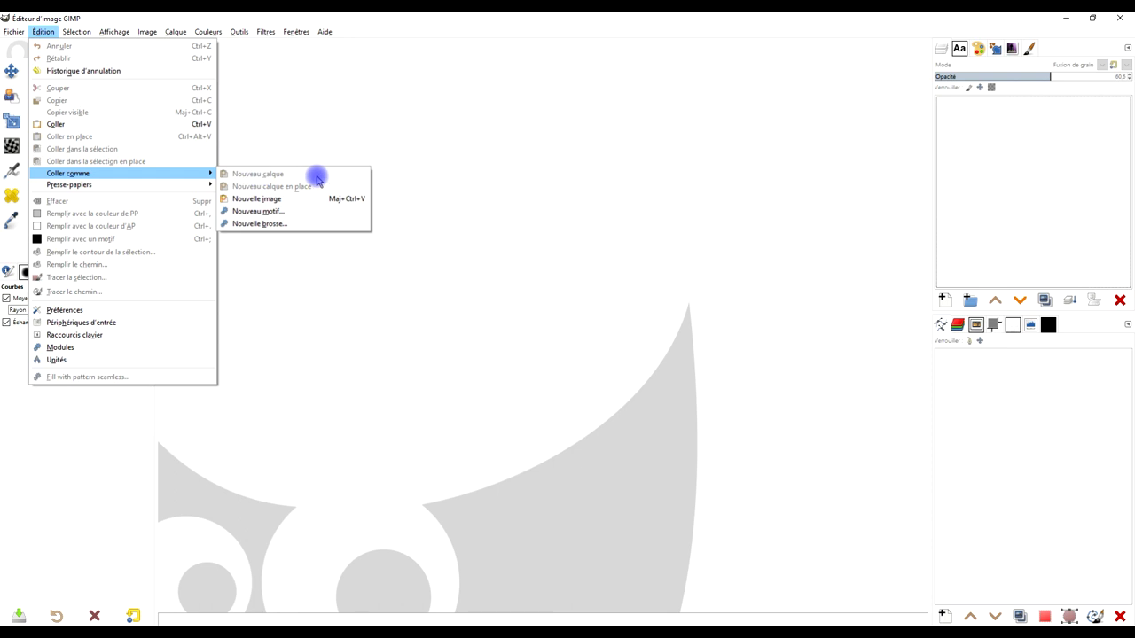
Paste the selfie into GIMP as a new image, then return to the Football Ronaldo Europe tab
{"action": "left_click", "coordinate": [268, 199]}
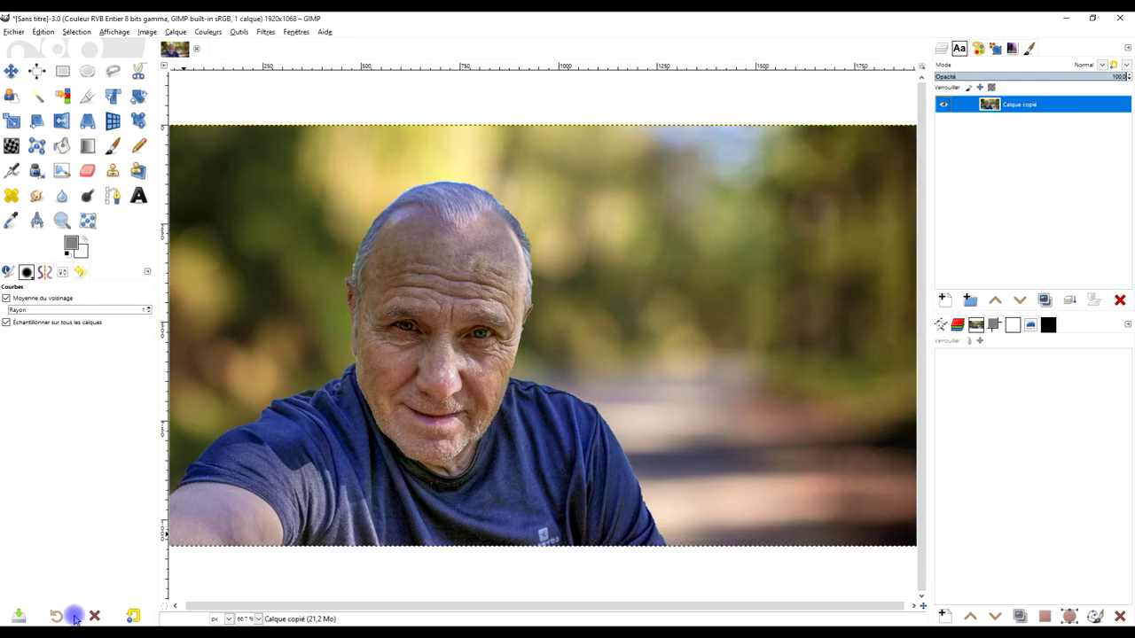
{"action": "left_click", "coordinate": [69, 626]}
{"action": "left_click", "coordinate": [776, 20]}
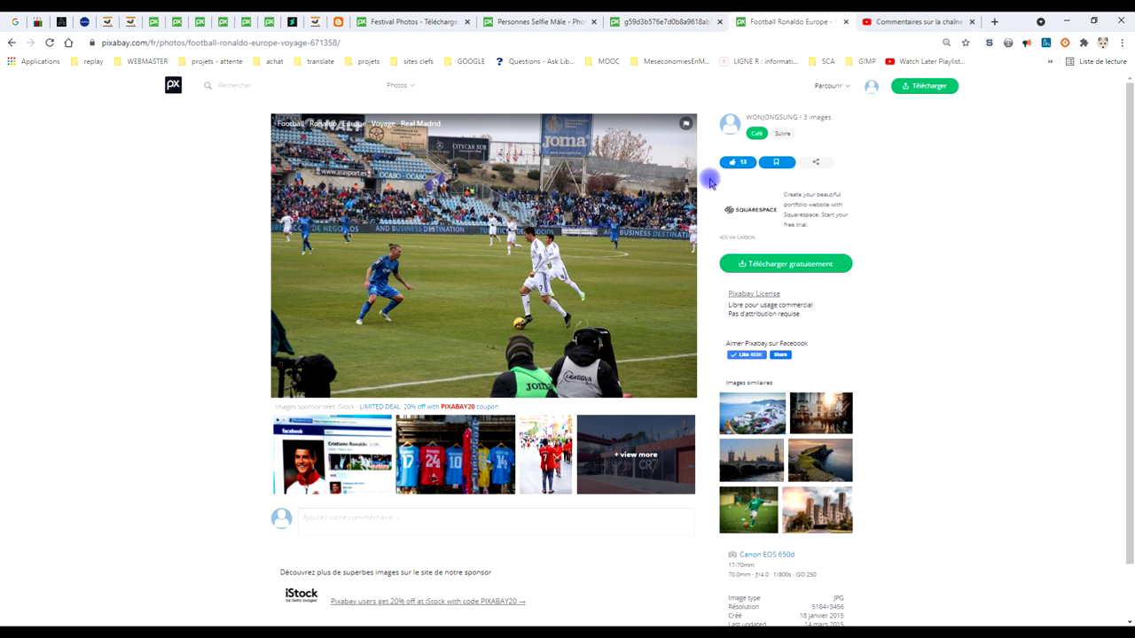
Open the 1920×1280 football match photo in its own tab and copy it
{"action": "left_click", "coordinate": [797, 264]}
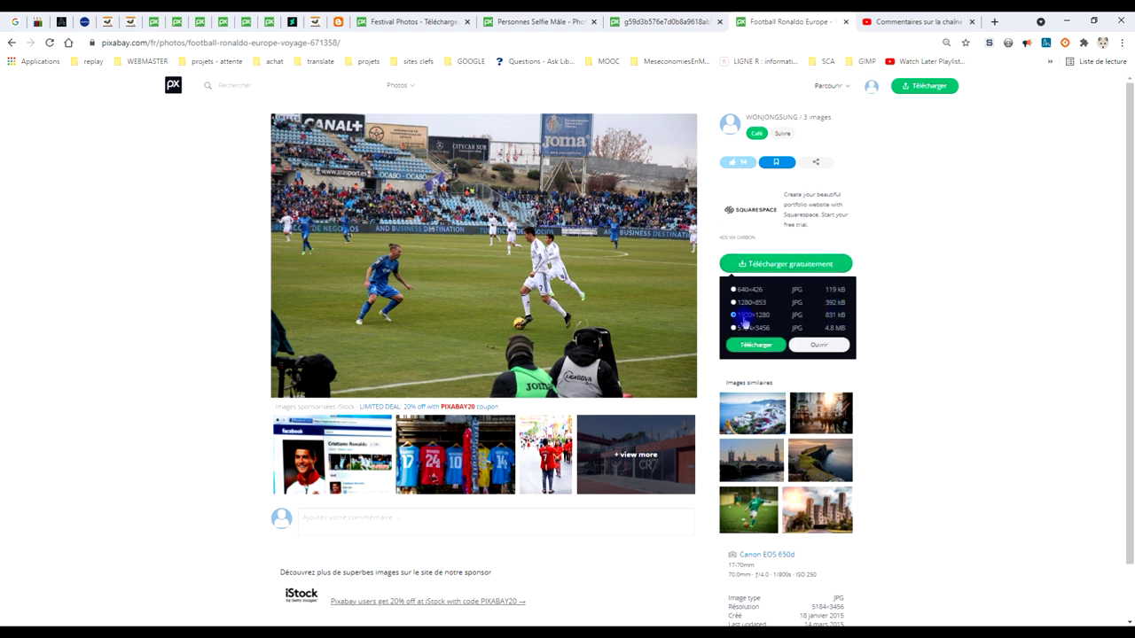
{"action": "left_click", "coordinate": [816, 346]}
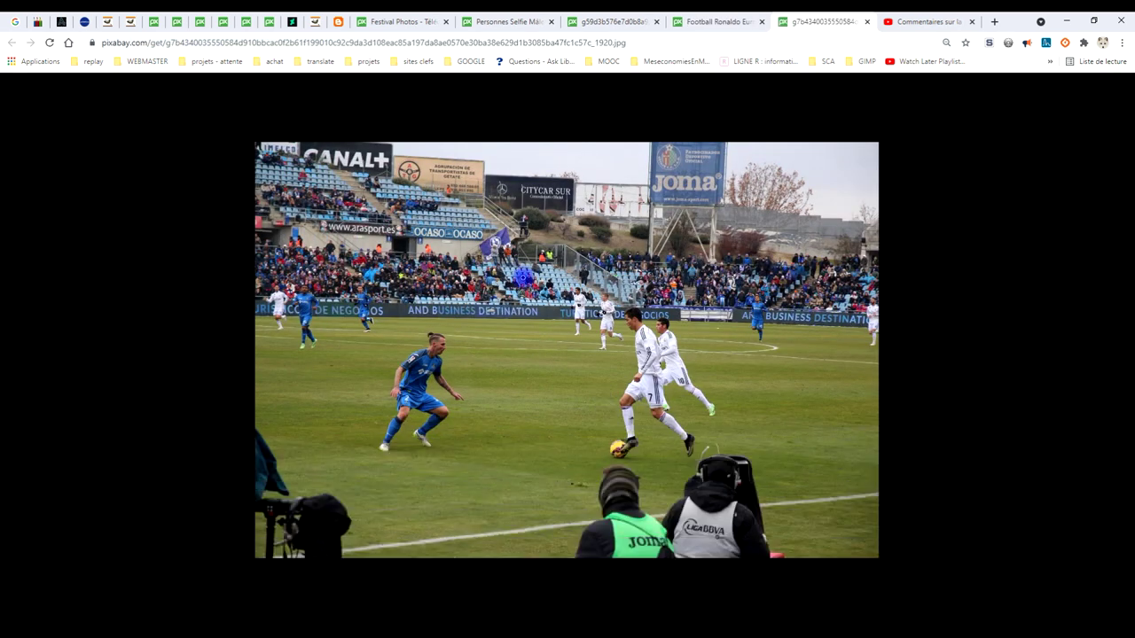
{"action": "right_click", "coordinate": [523, 256]}
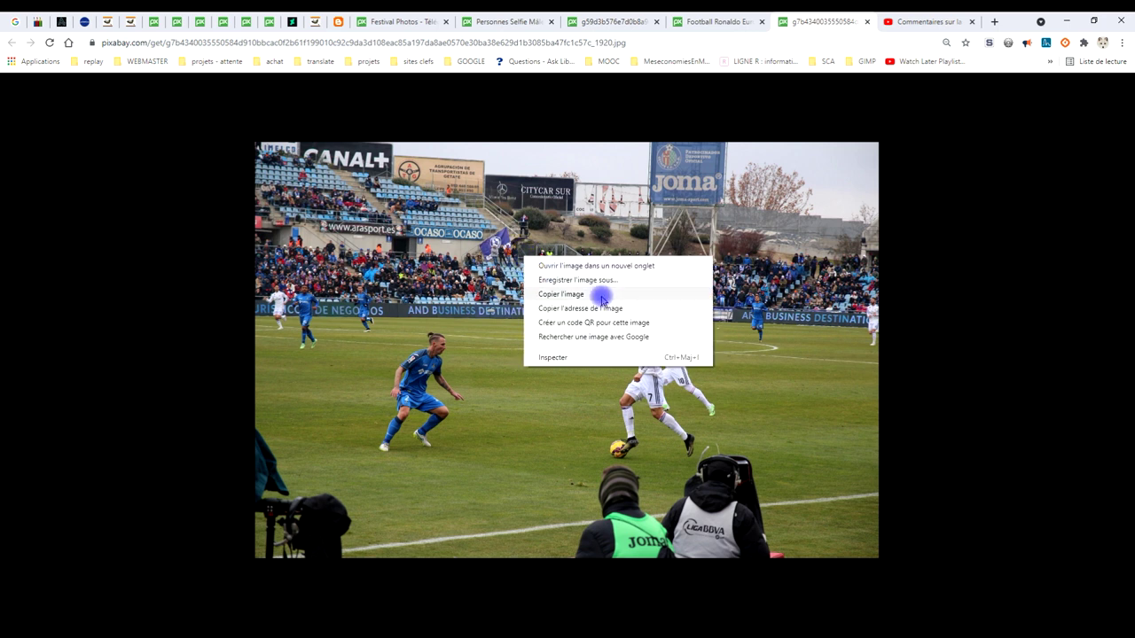
{"action": "left_click", "coordinate": [572, 295]}
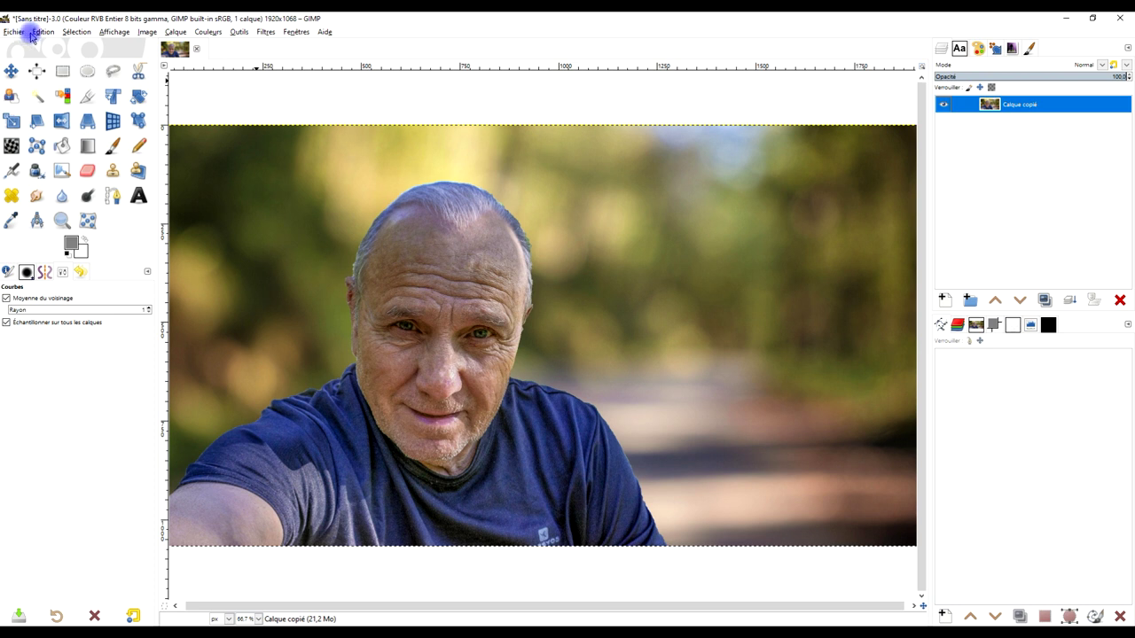
Paste the football photo as a new layer and toggle its visibility to check it
{"action": "left_click", "coordinate": [42, 31]}
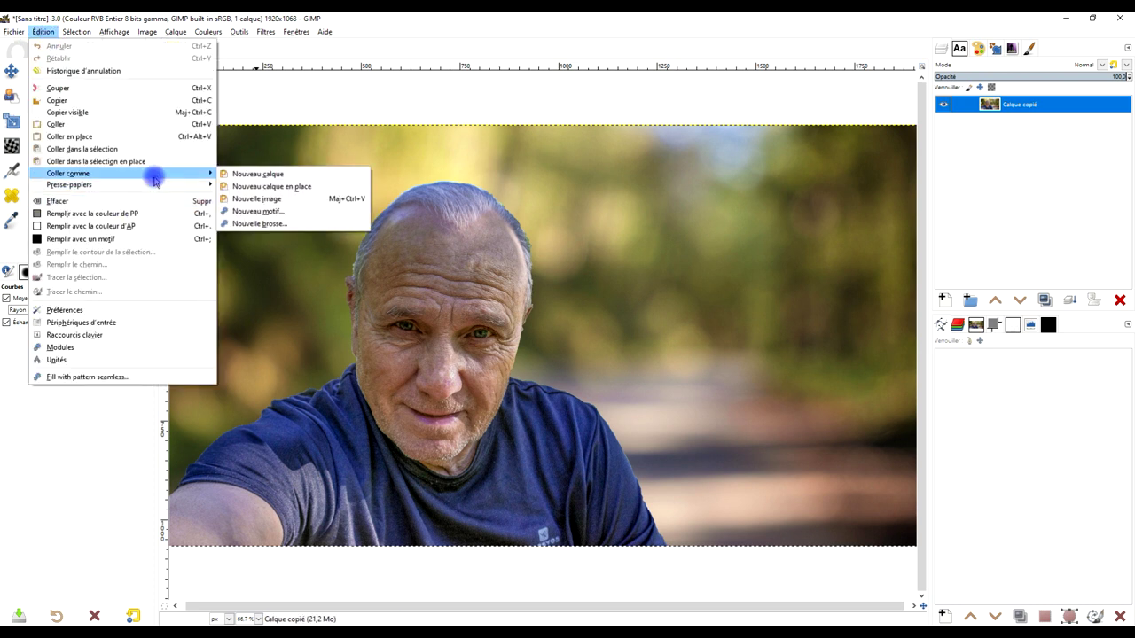
{"action": "mouse_move", "coordinate": [69, 173]}
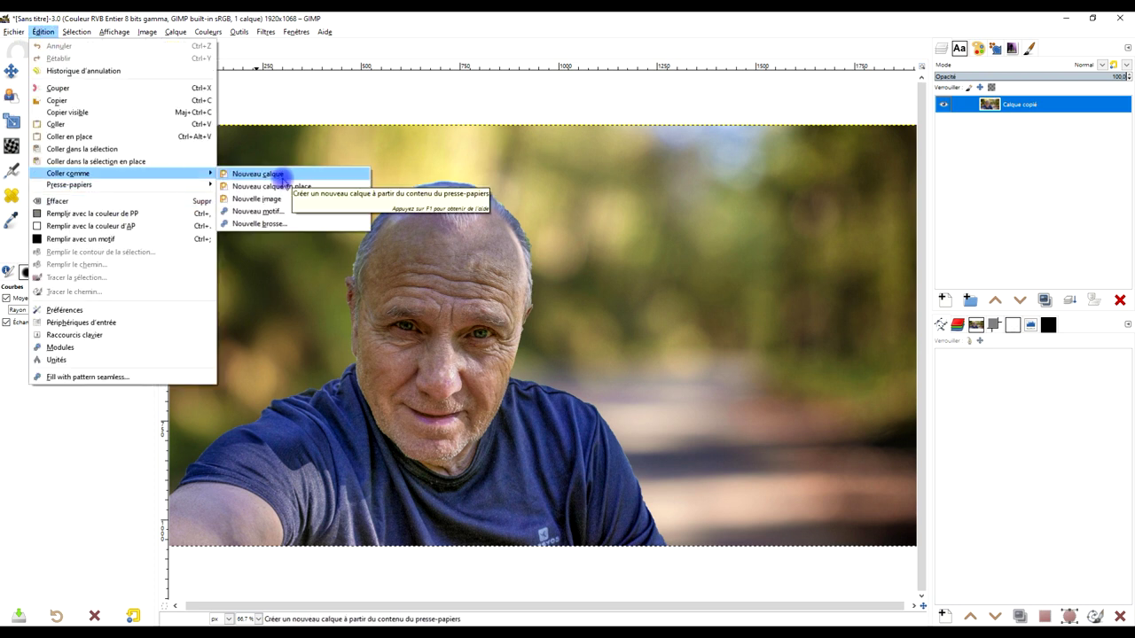
{"action": "left_click", "coordinate": [282, 175]}
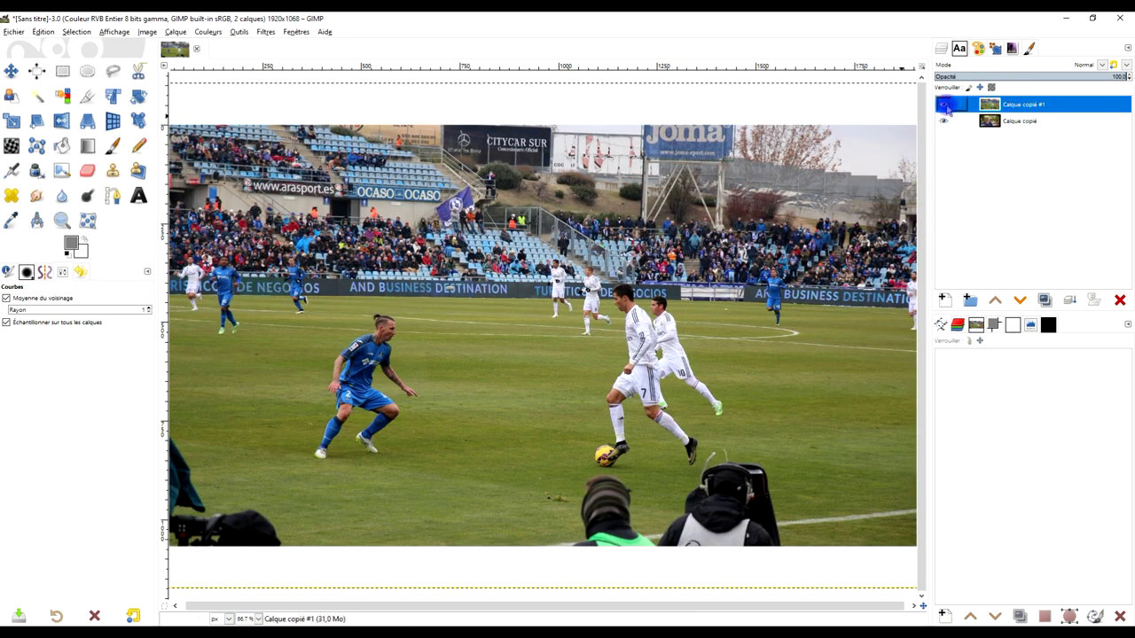
{"action": "left_click", "coordinate": [945, 105]}
{"action": "left_click", "coordinate": [945, 105]}
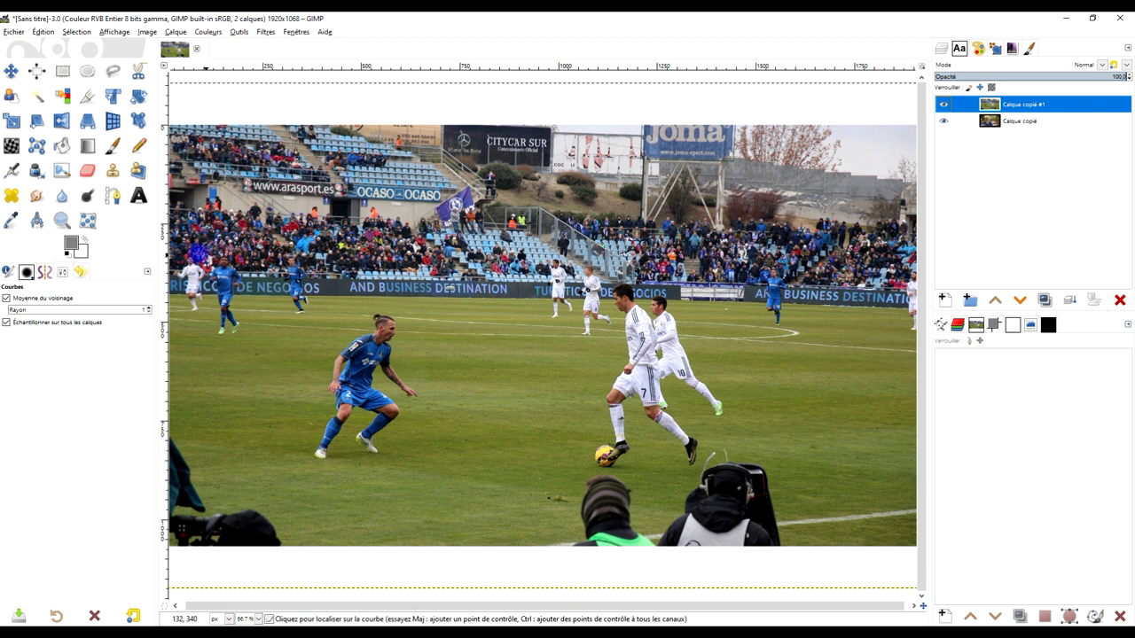
{"action": "left_click", "coordinate": [149, 271]}
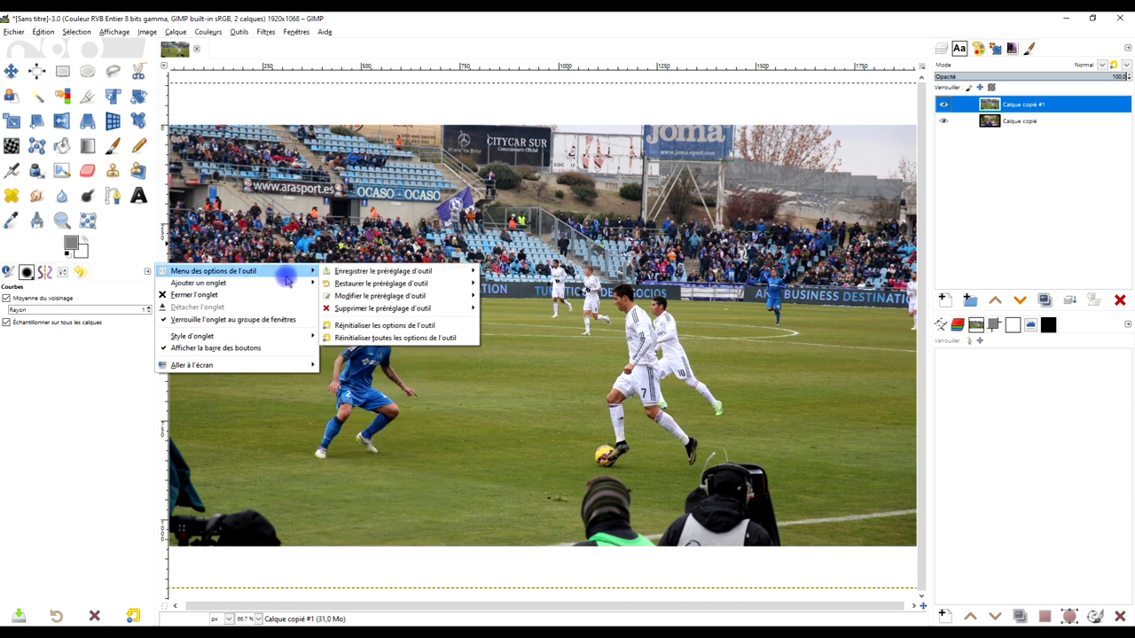
{"action": "mouse_move", "coordinate": [235, 283]}
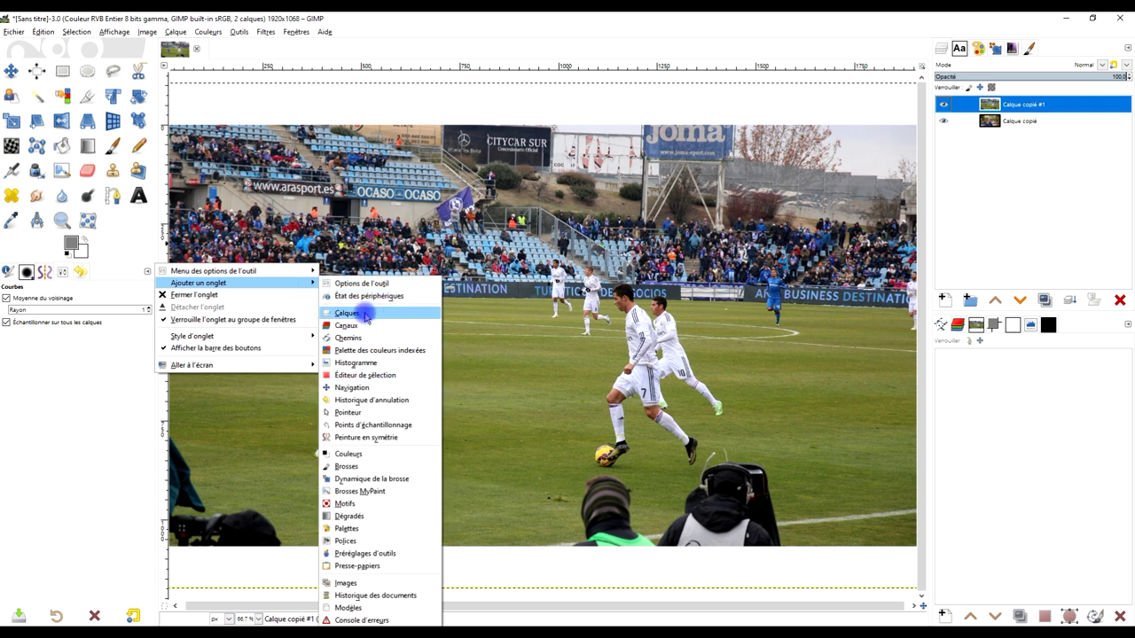
{"action": "left_click", "coordinate": [726, 51]}
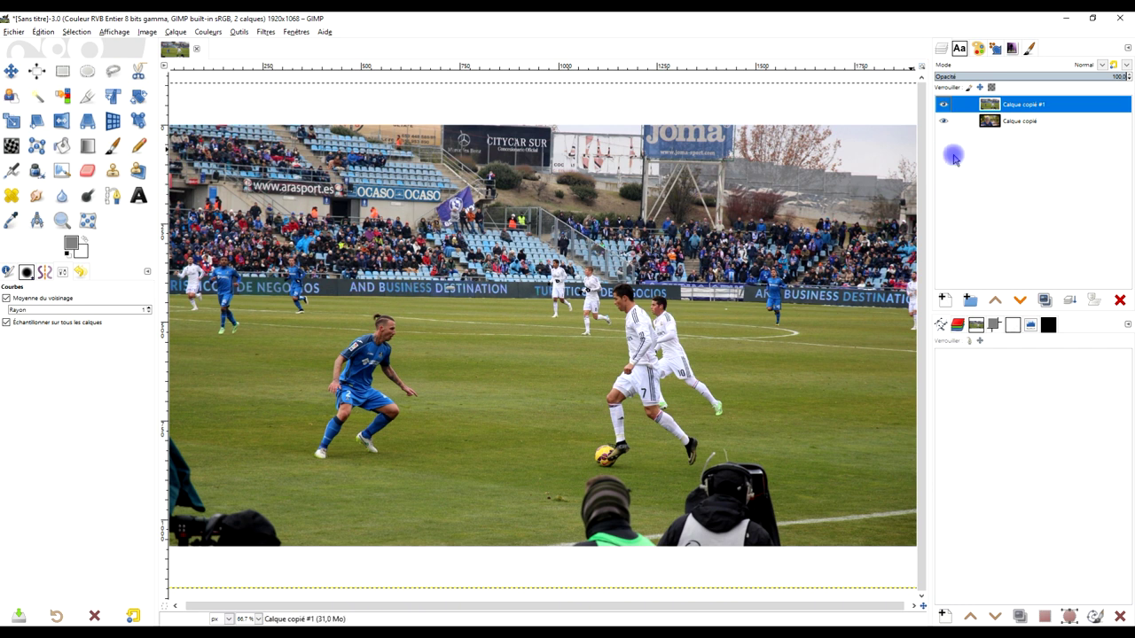
Rename the football layer 'arrière-plan' and move it below the selfie layer
{"action": "double_click", "coordinate": [1018, 112]}
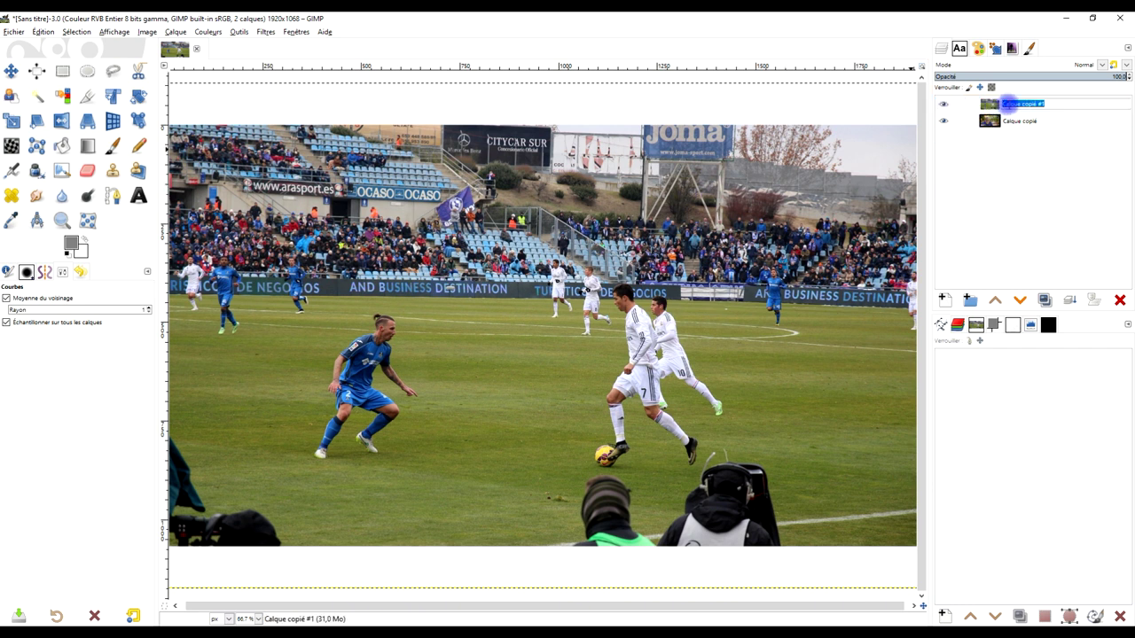
{"action": "type", "text": "R"}
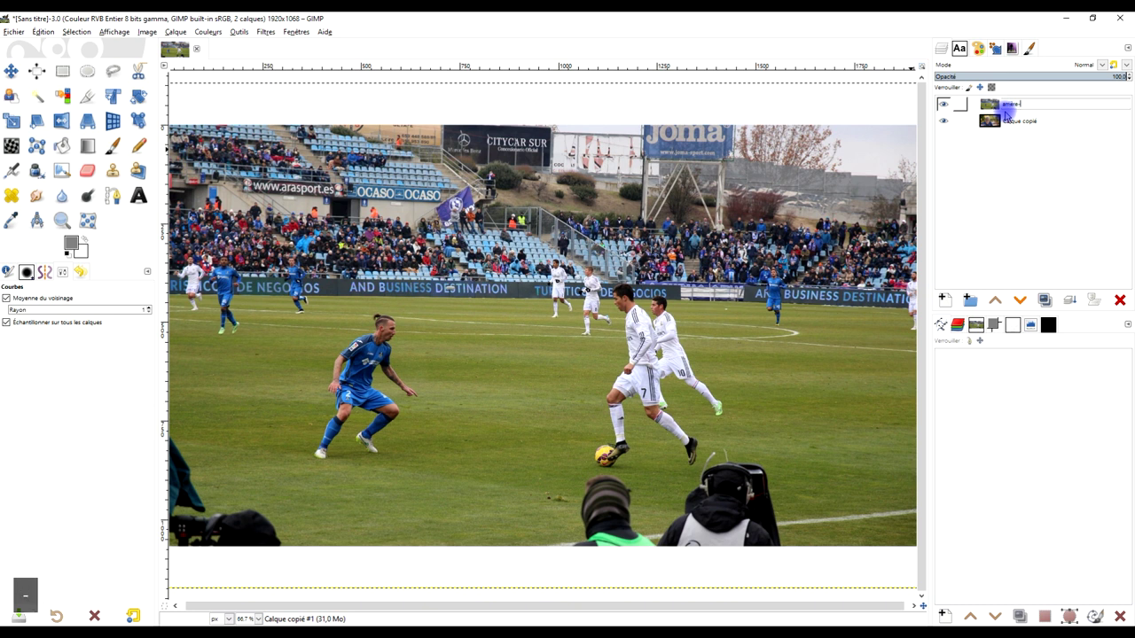
{"action": "key", "text": "Delete"}
{"action": "type", "text": "plan"}
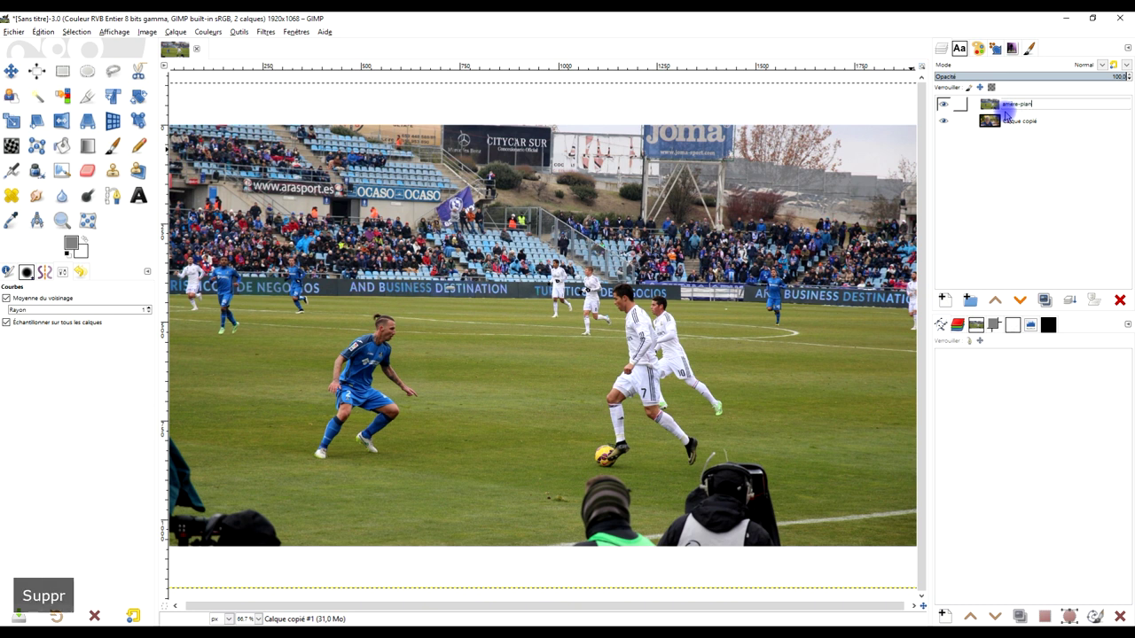
{"action": "key", "text": "Return"}
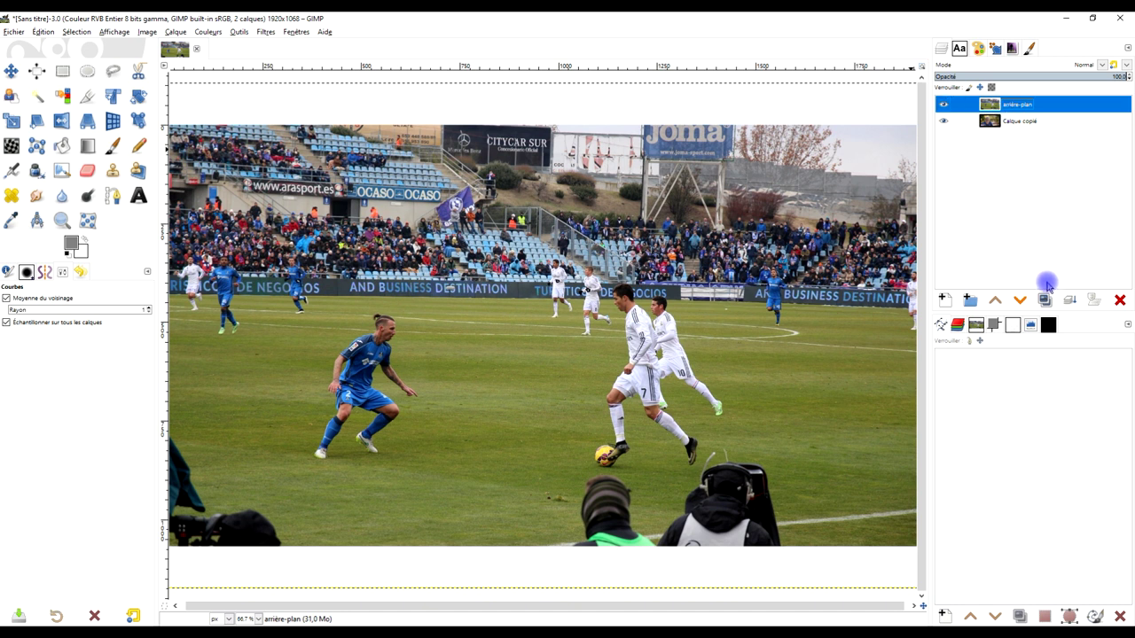
{"action": "left_click", "coordinate": [1019, 300]}
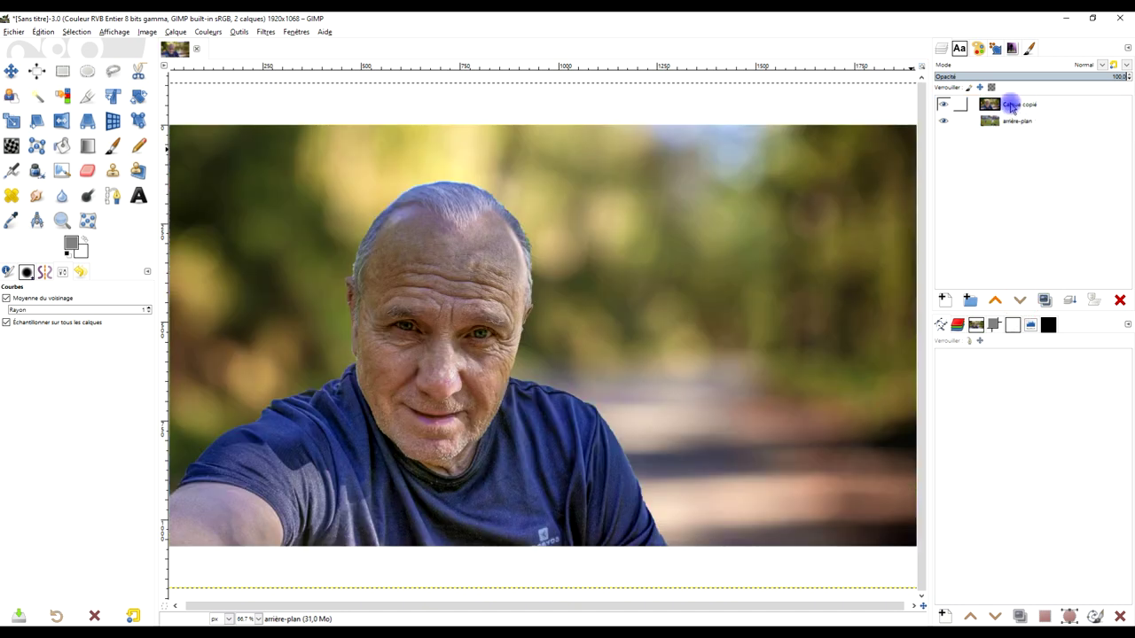
Rename the selfie layer 'homme'
{"action": "double_click", "coordinate": [1013, 105]}
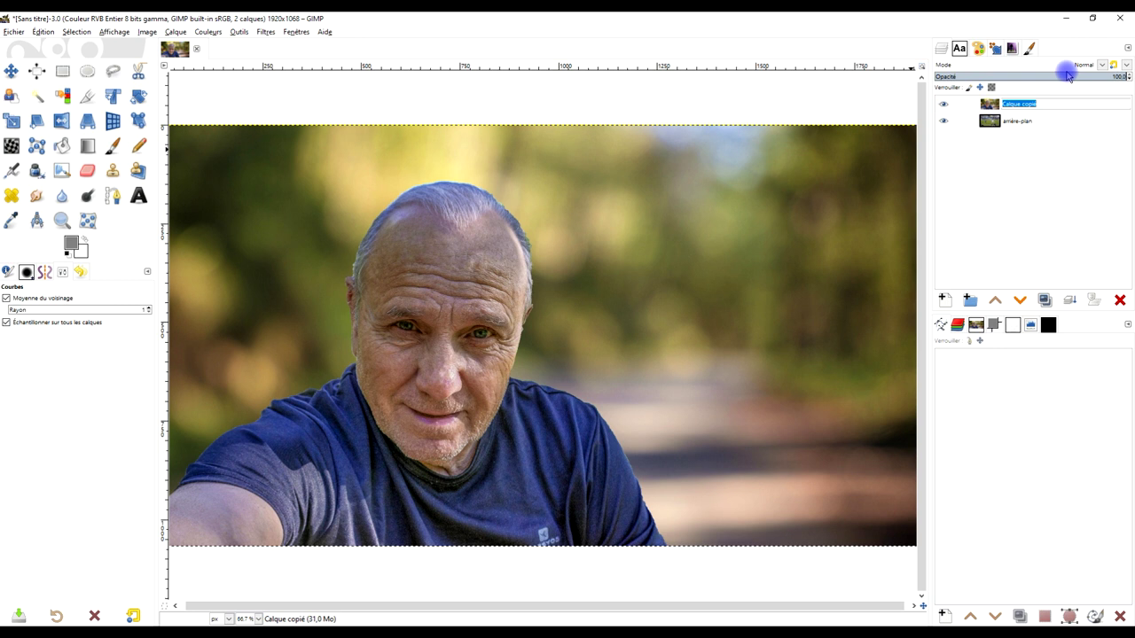
{"action": "type", "text": "hom"}
{"action": "key", "text": "BackSpace"}
{"action": "type", "text": "me"}
{"action": "key", "text": "Return"}
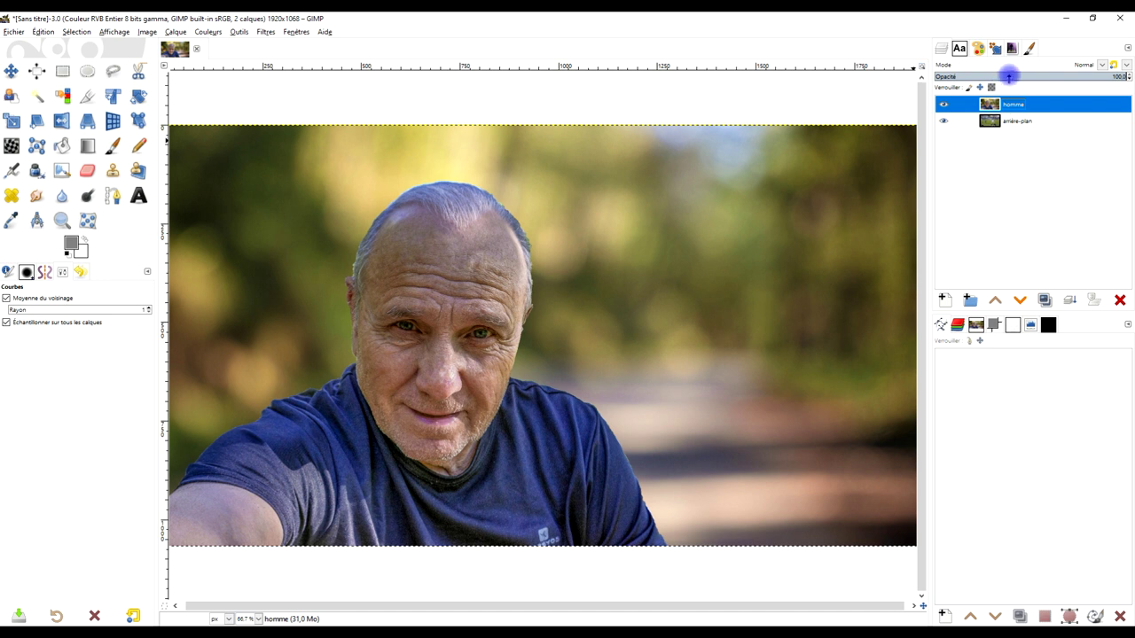
Lower the homme layer's opacity to 32.3 so the stadium shows through
{"action": "left_click_drag", "start_coordinate": [1008, 77], "coordinate": [996, 77]}
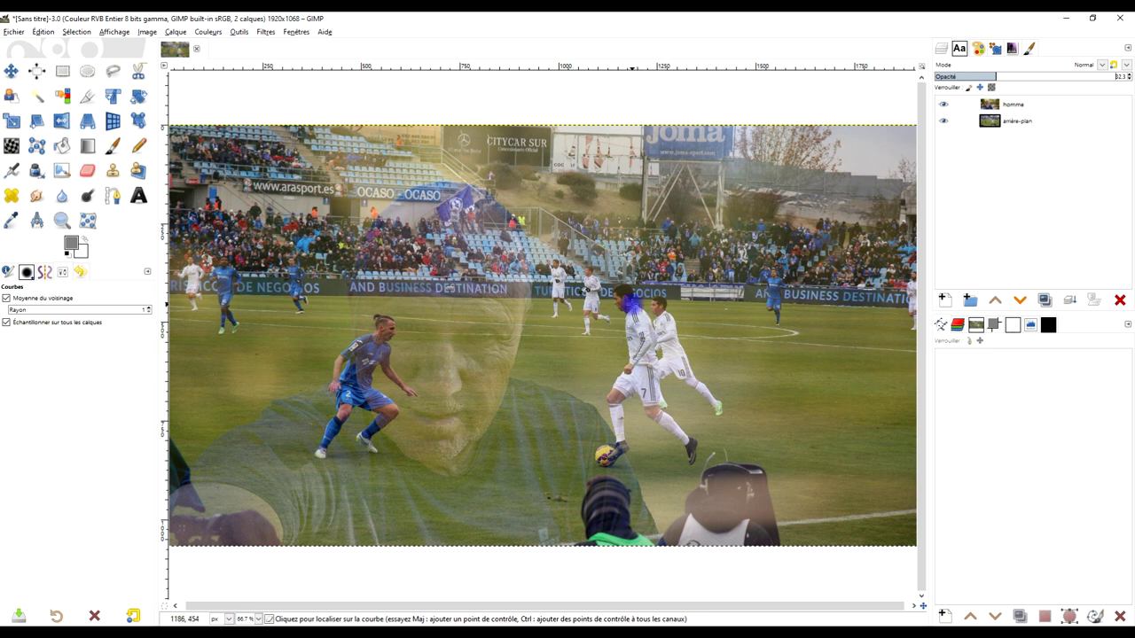
{"action": "left_click_drag", "start_coordinate": [631, 305], "coordinate": [660, 279]}
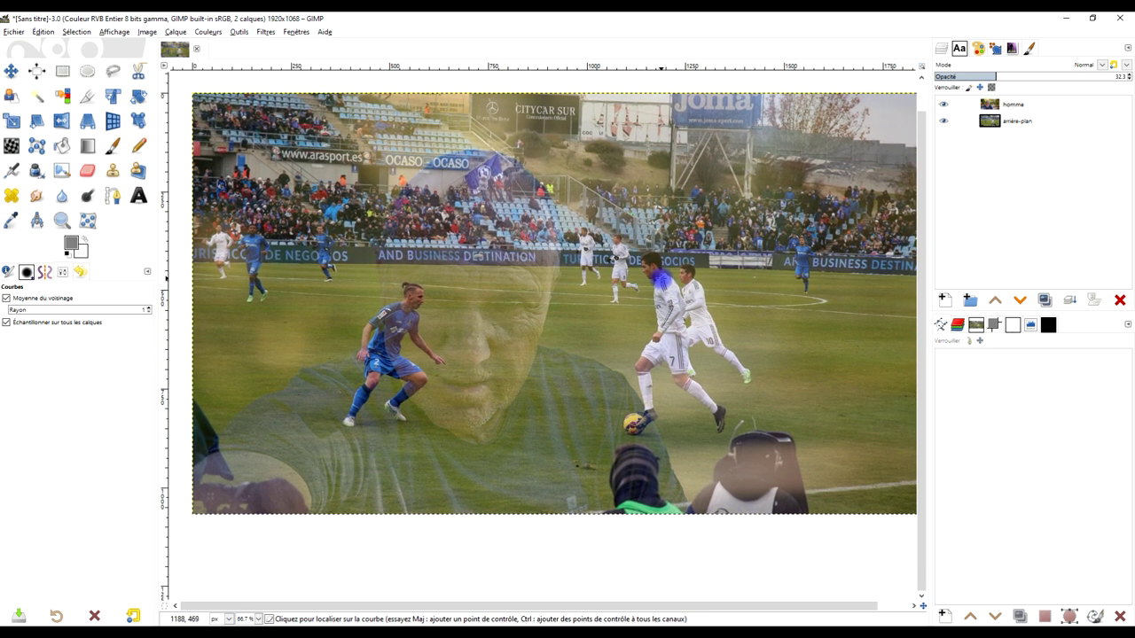
{"action": "scroll", "coordinate": [660, 279], "scroll_direction": "down", "scroll_amount": 1}
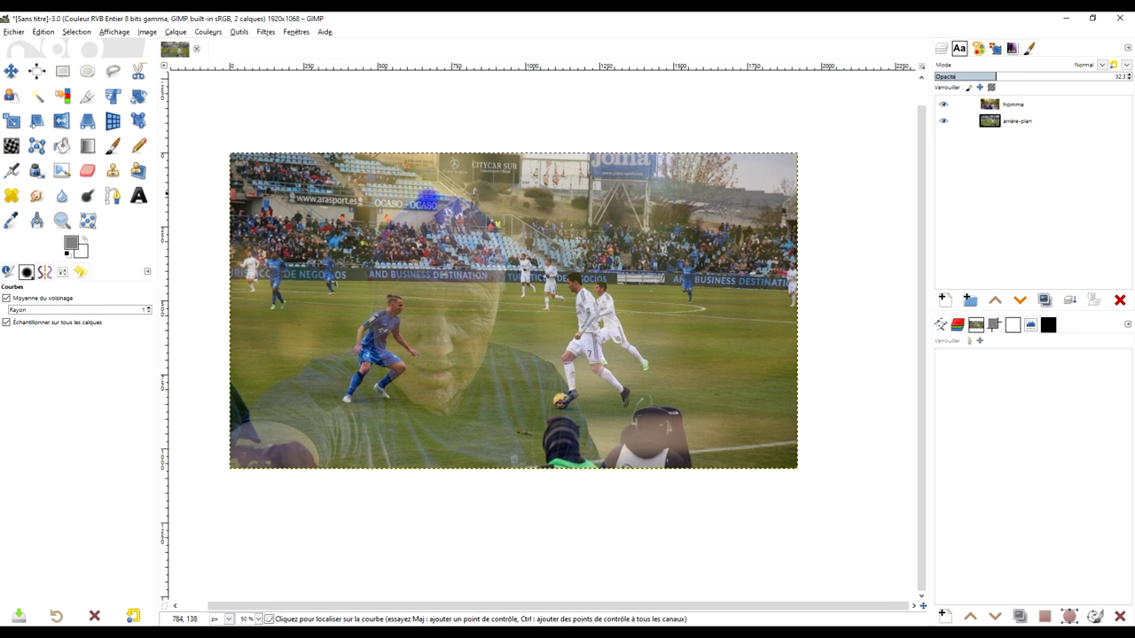
Hide the homme layer and nudge the stadium layer slightly right with the Move tool
{"action": "left_click", "coordinate": [11, 69]}
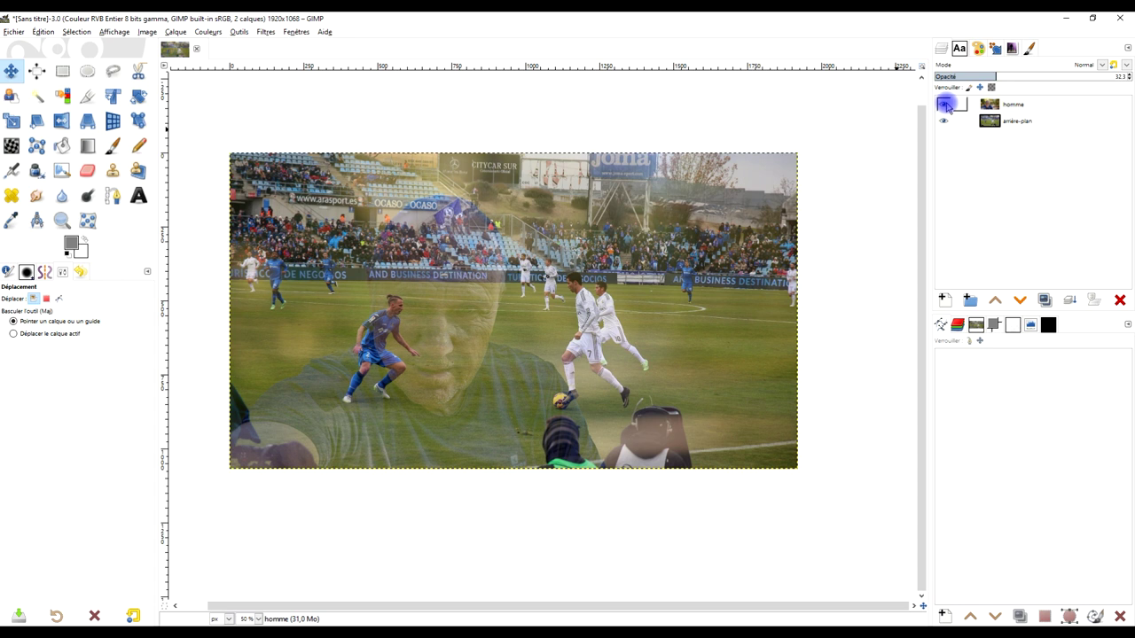
{"action": "left_click", "coordinate": [945, 105]}
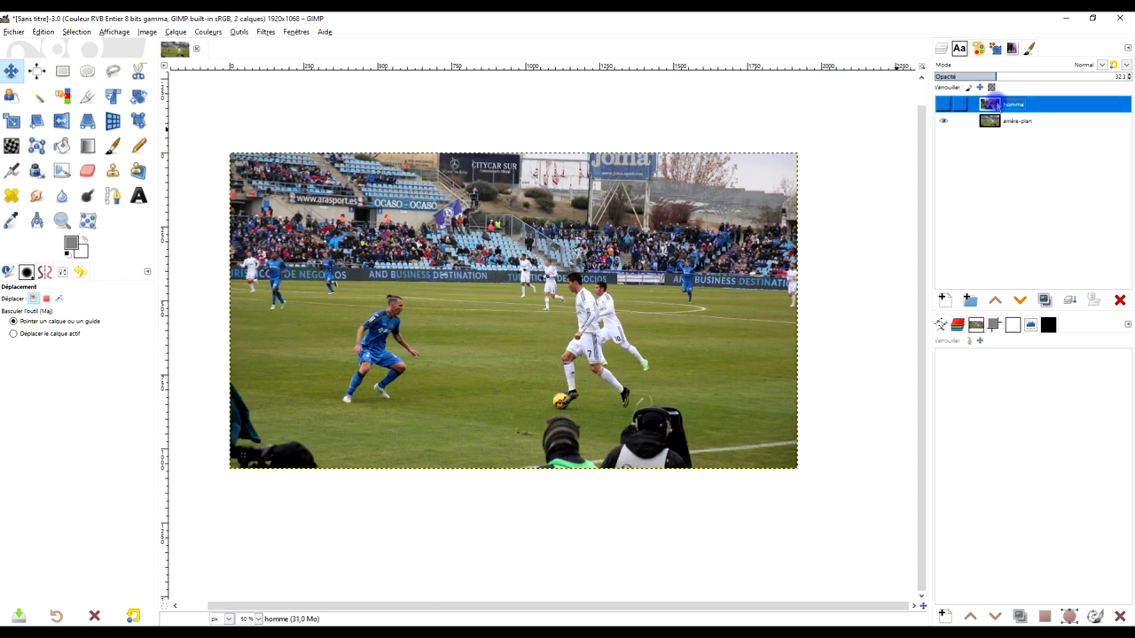
{"action": "mouse_move", "coordinate": [647, 305]}
{"action": "left_mouse_down"}
{"action": "mouse_move", "coordinate": [679, 290]}
{"action": "mouse_move", "coordinate": [674, 336]}
{"action": "left_mouse_up"}
{"action": "scroll", "coordinate": [687, 323], "scroll_direction": "down", "scroll_amount": 1, "text": "ctrl"}
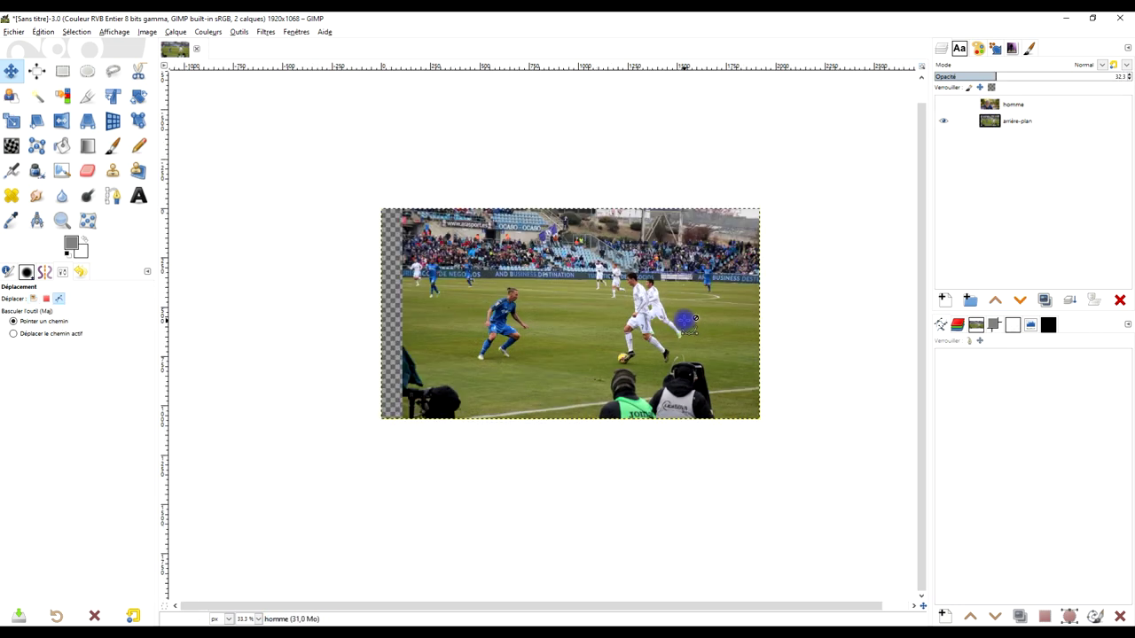
{"action": "scroll", "coordinate": [684, 327], "scroll_direction": "up", "scroll_amount": 1, "text": "ctrl"}
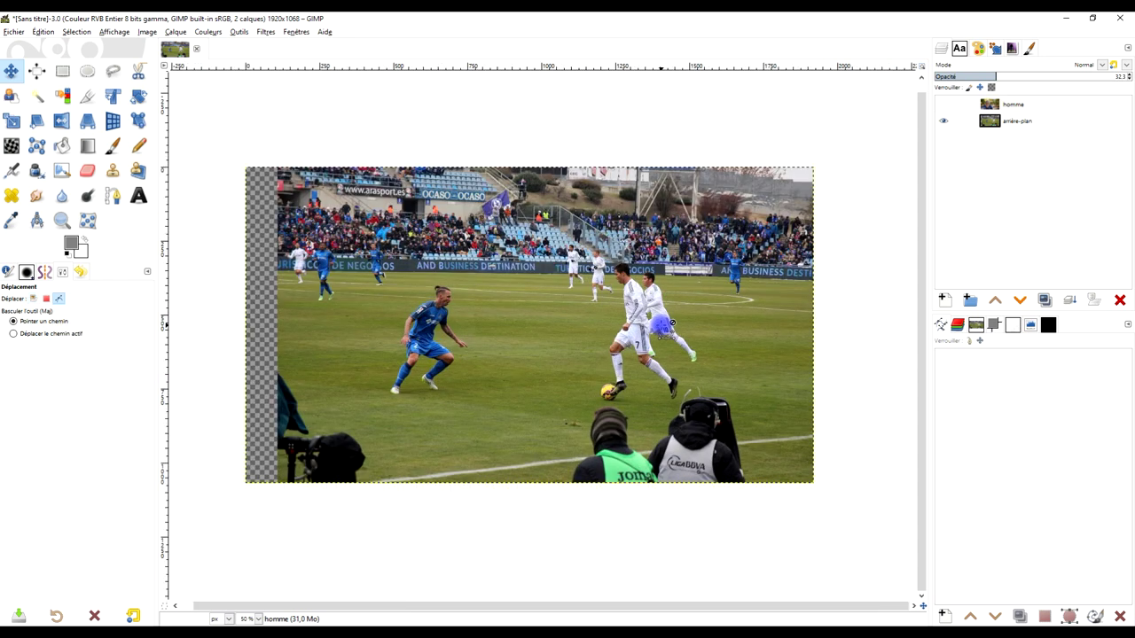
{"action": "left_click", "coordinate": [11, 121]}
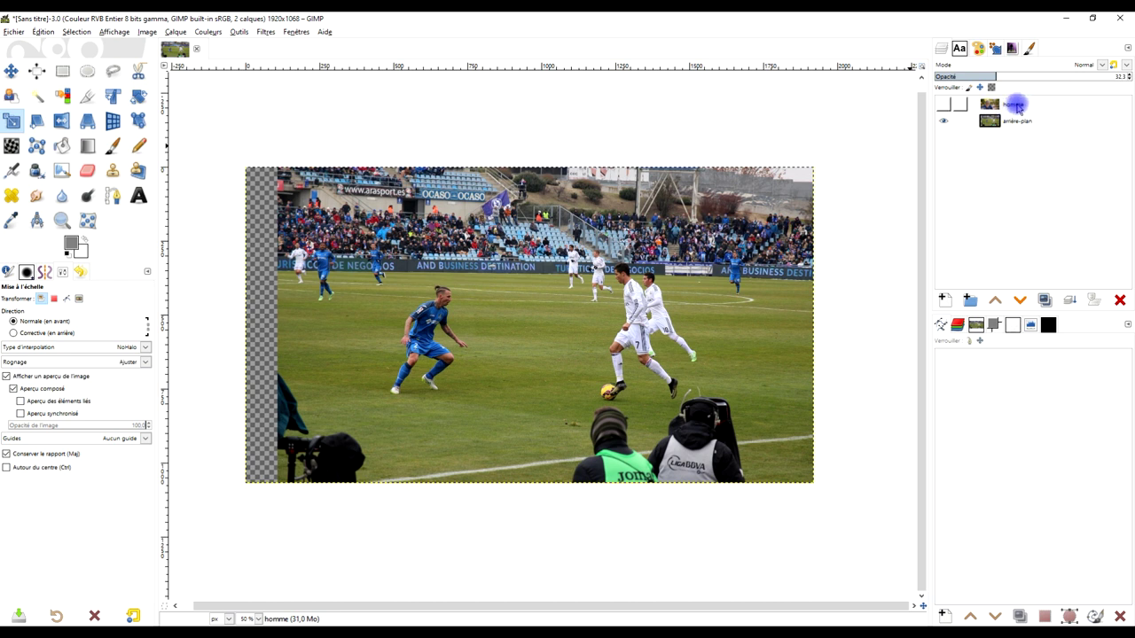
Scale the arrière-plan layer to 2028×1352 and make the homme layer visible again
{"action": "left_click", "coordinate": [1015, 123]}
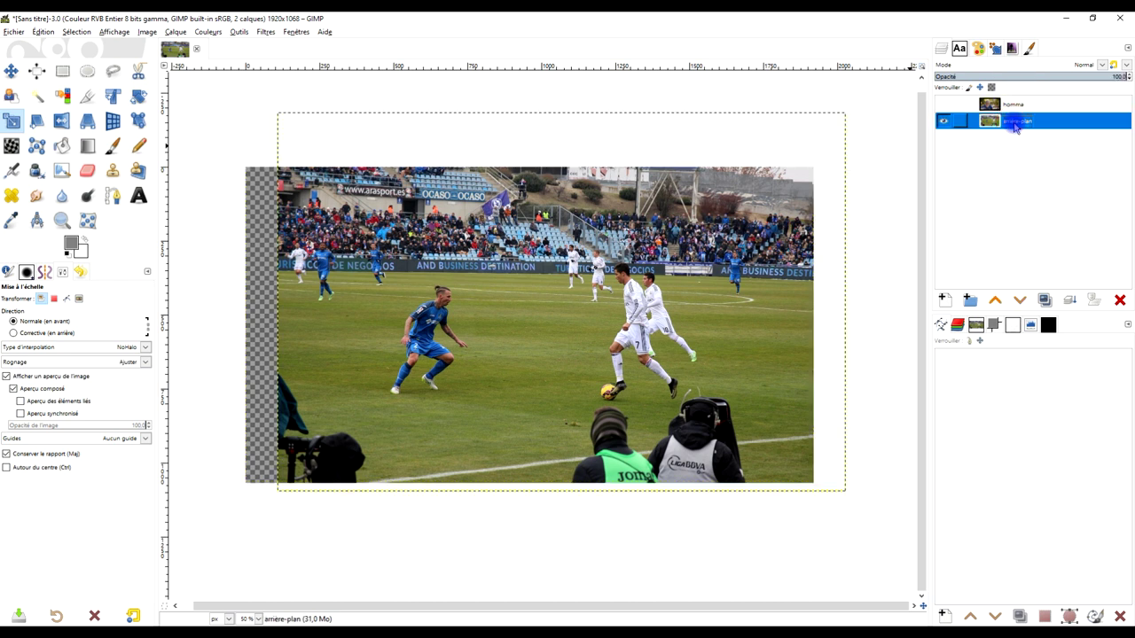
{"action": "left_click", "coordinate": [490, 321]}
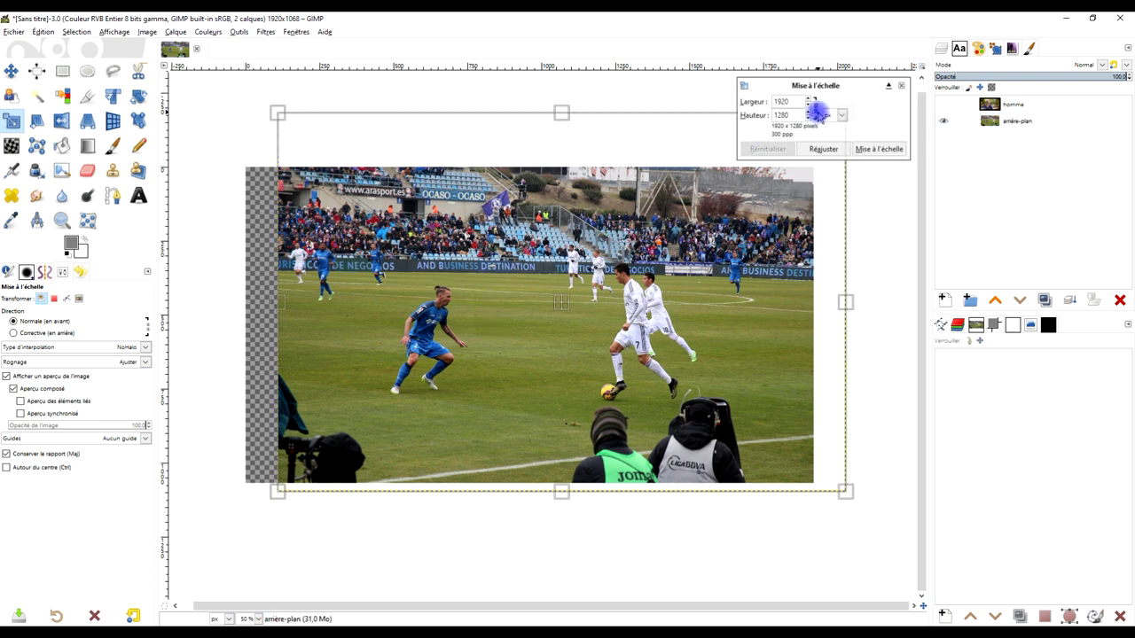
{"action": "left_click_drag", "start_coordinate": [276, 490], "coordinate": [236, 509]}
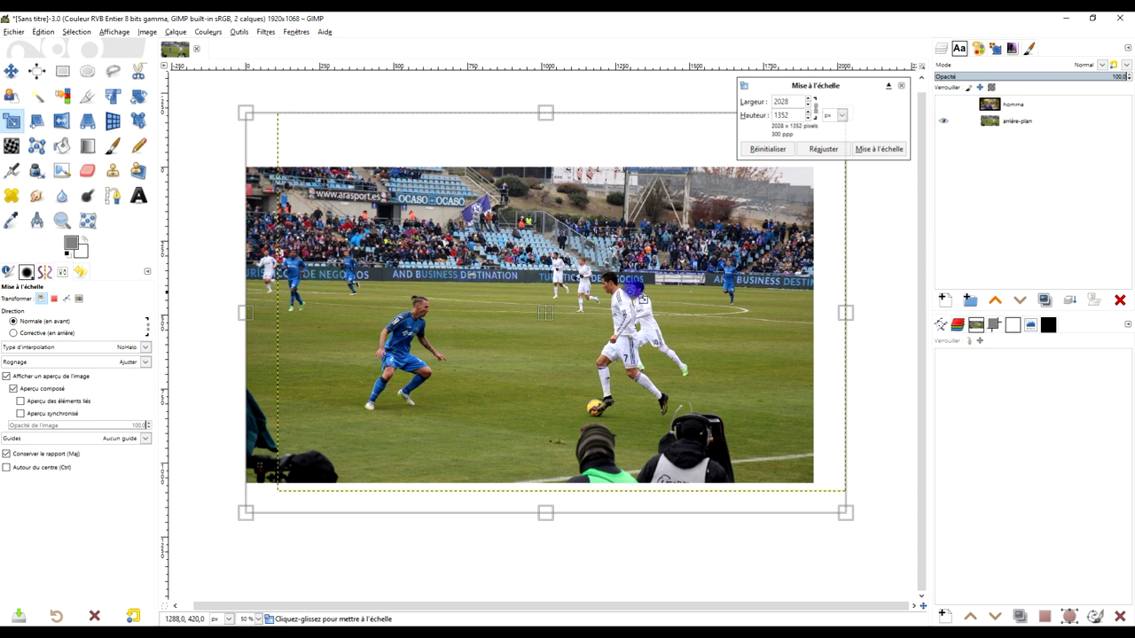
{"action": "left_click", "coordinate": [873, 149]}
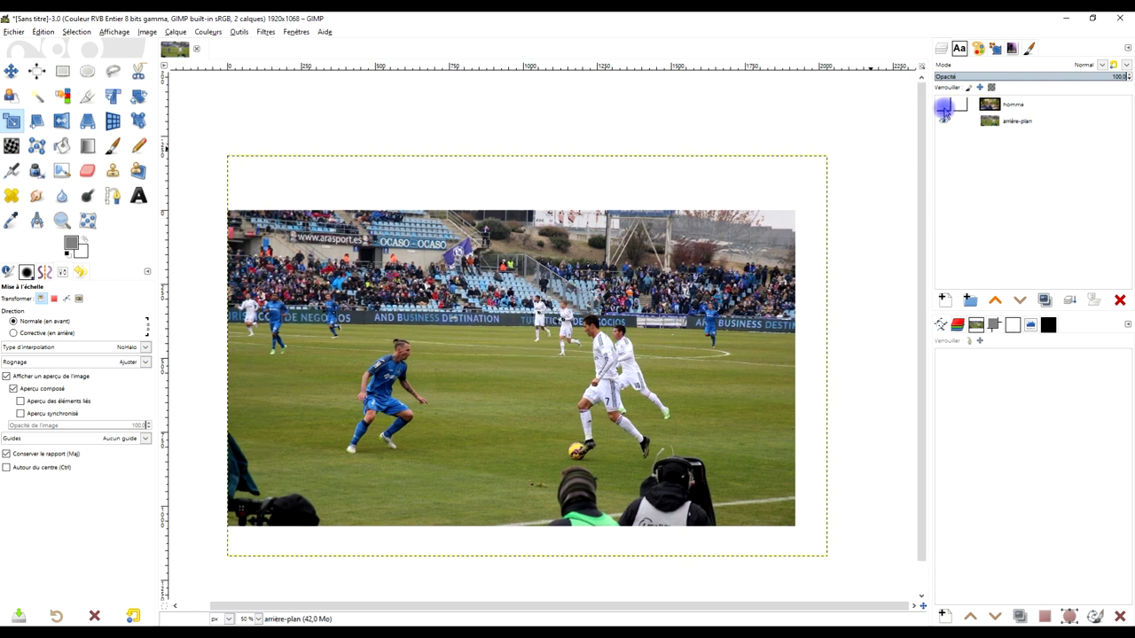
{"action": "left_click", "coordinate": [944, 106]}
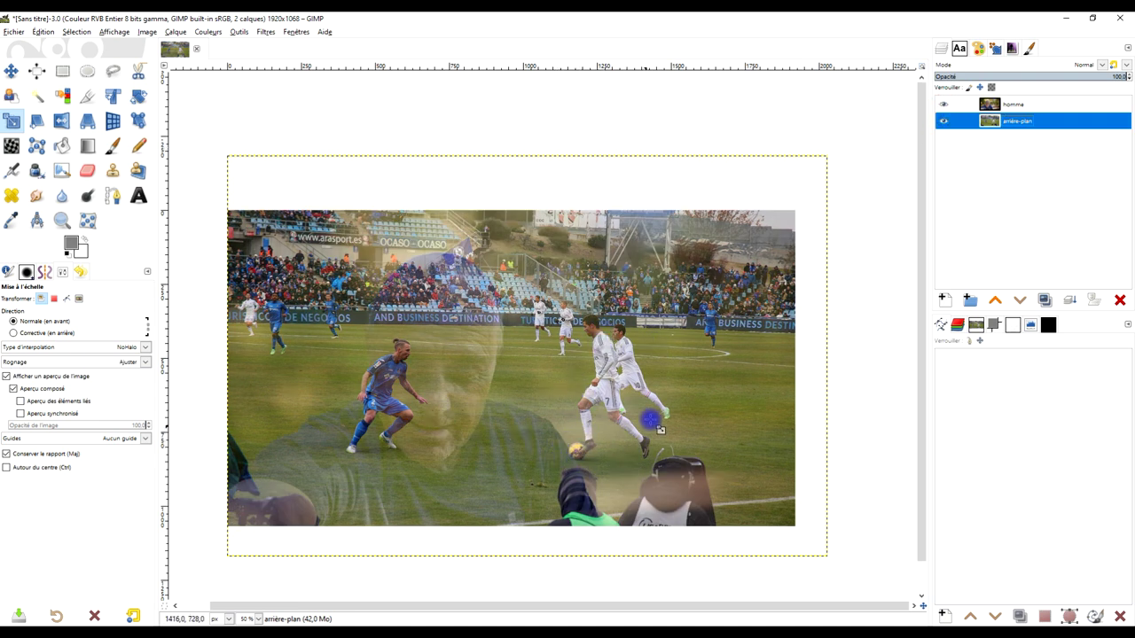
{"action": "scroll", "coordinate": [658, 429], "scroll_direction": "down", "scroll_amount": 1}
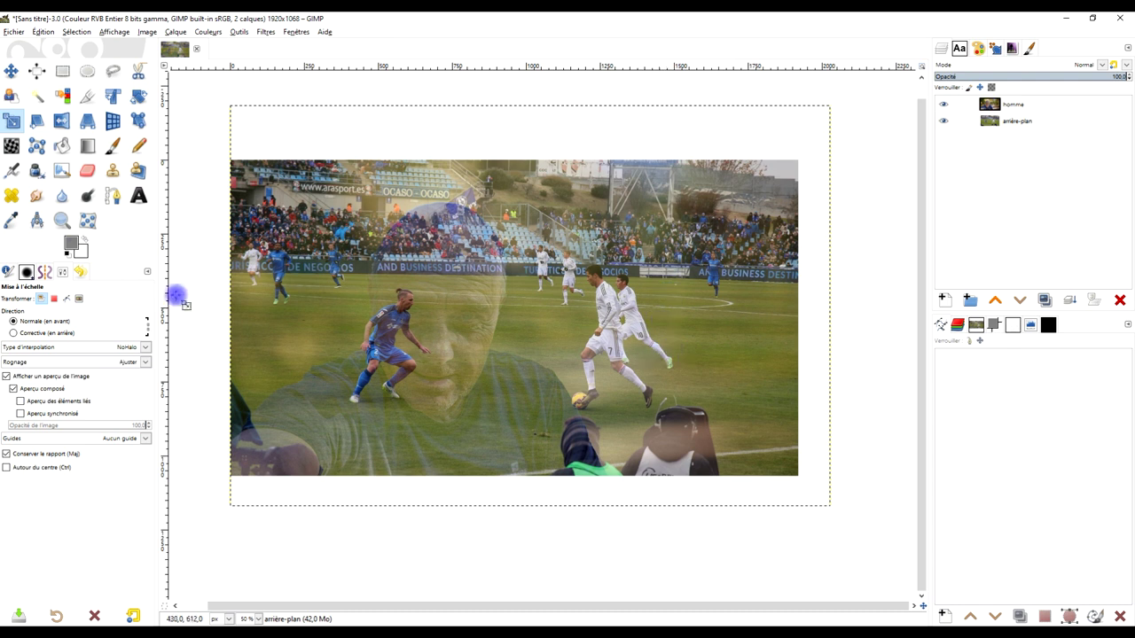
{"action": "left_click", "coordinate": [11, 71]}
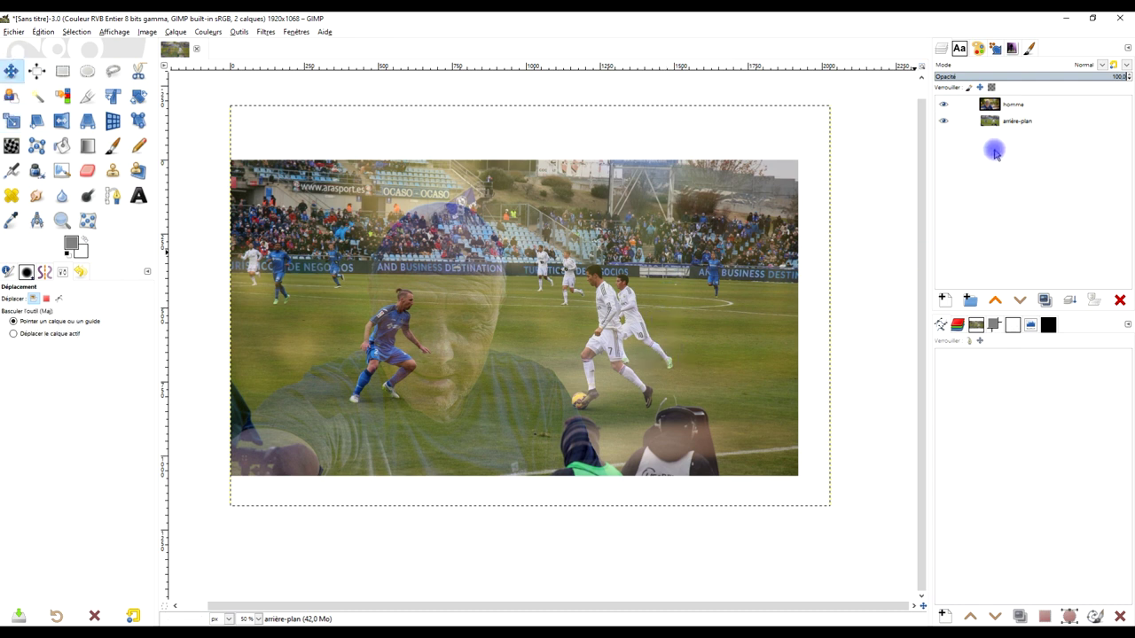
{"action": "left_click", "coordinate": [1000, 120]}
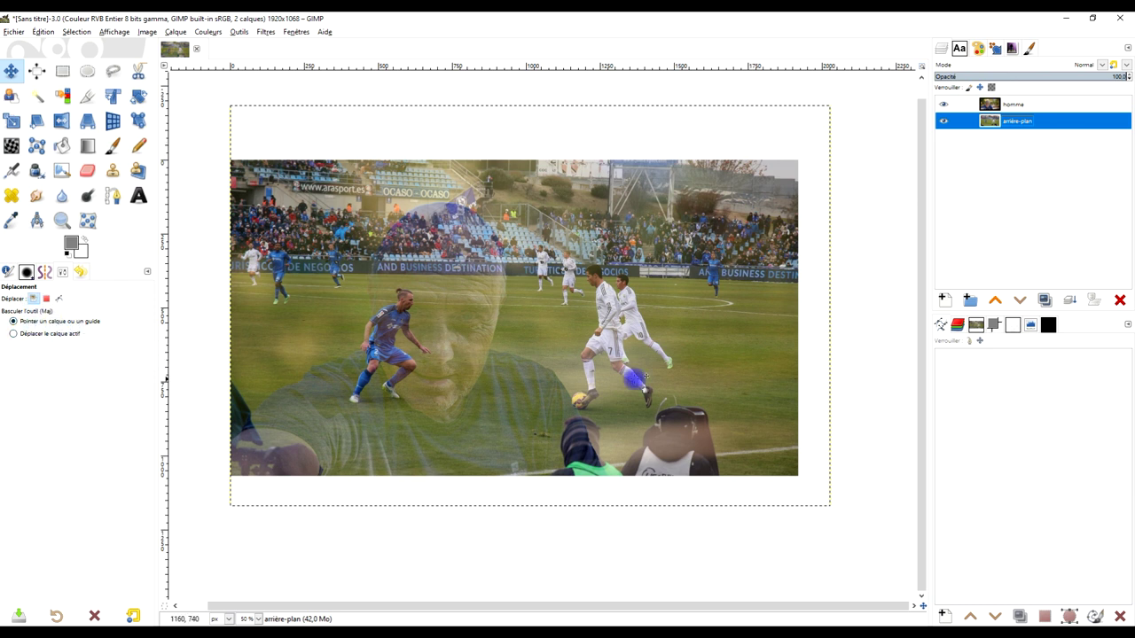
{"action": "left_click", "coordinate": [727, 285]}
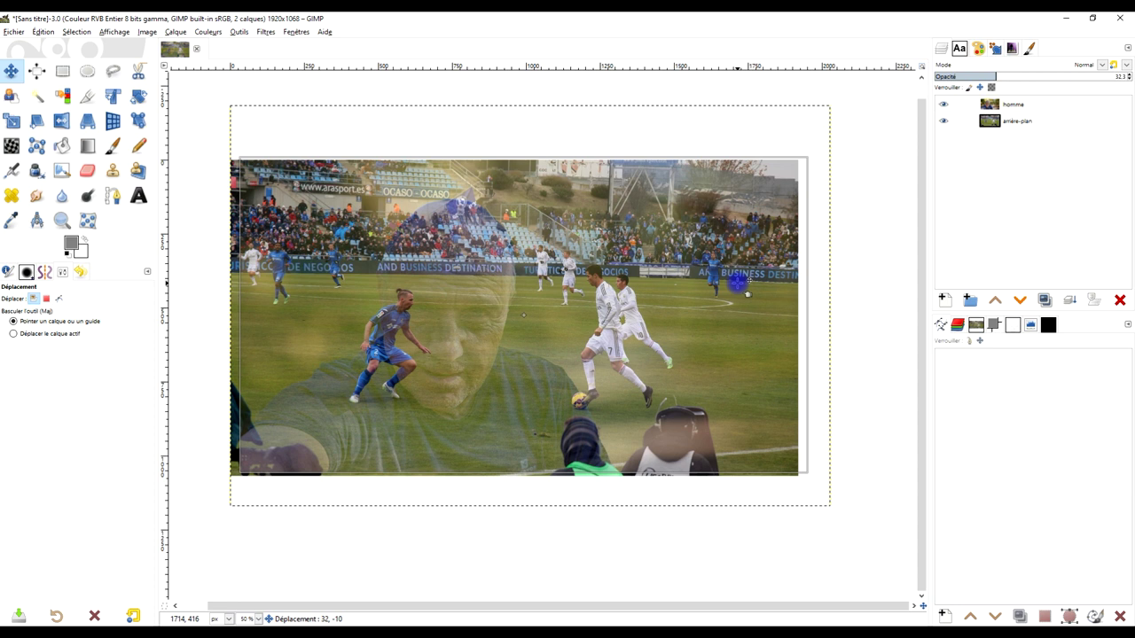
{"action": "key", "text": "ctrl+z"}
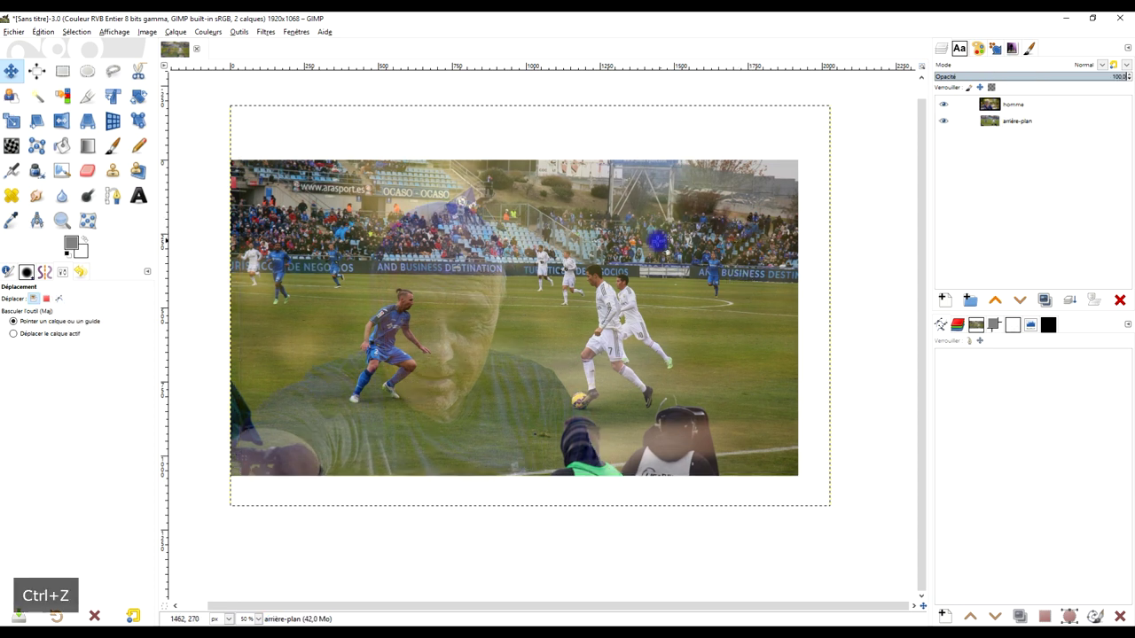
{"action": "left_click", "coordinate": [1012, 106]}
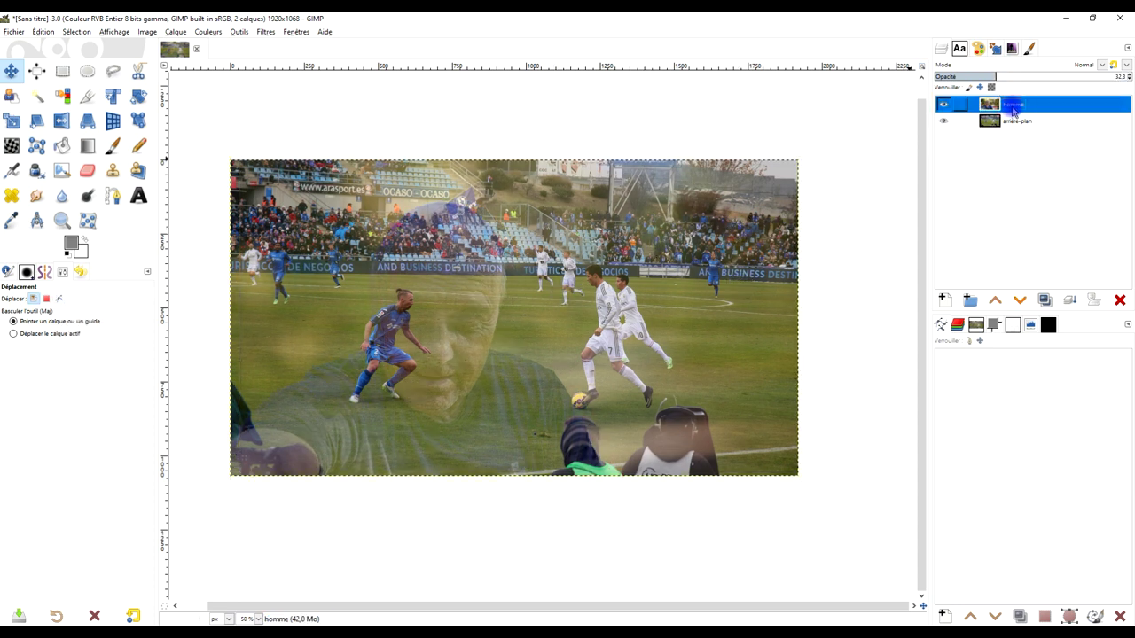
{"action": "left_click", "coordinate": [1009, 122]}
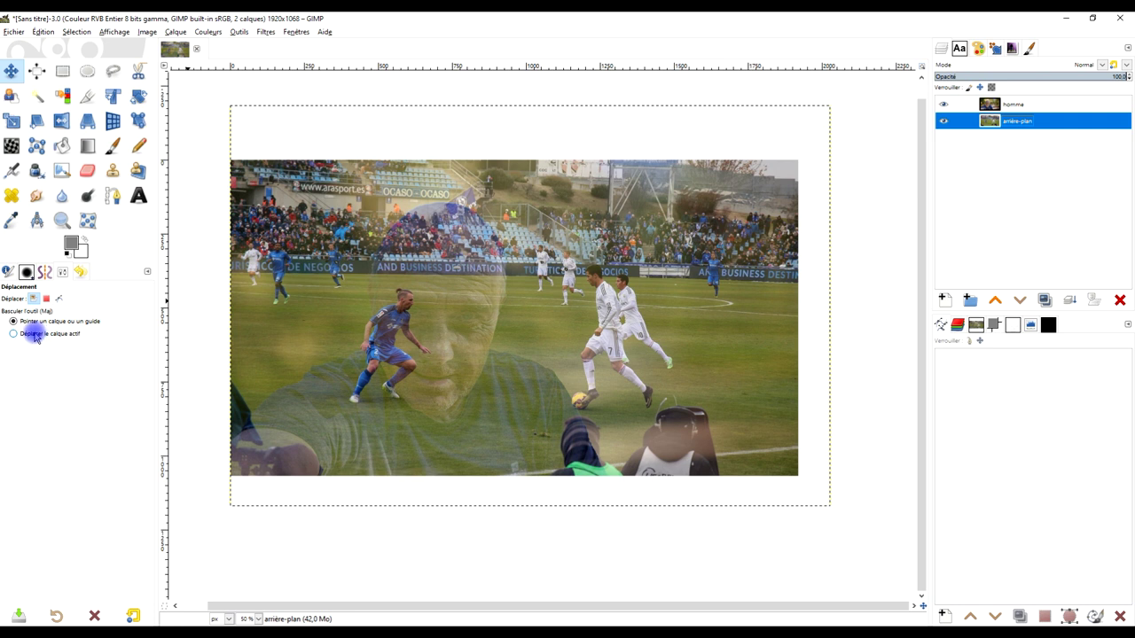
Set the Move tool to move the active layer and shift arrière-plan slightly right
{"action": "left_click", "coordinate": [36, 336]}
{"action": "left_click", "coordinate": [1007, 124]}
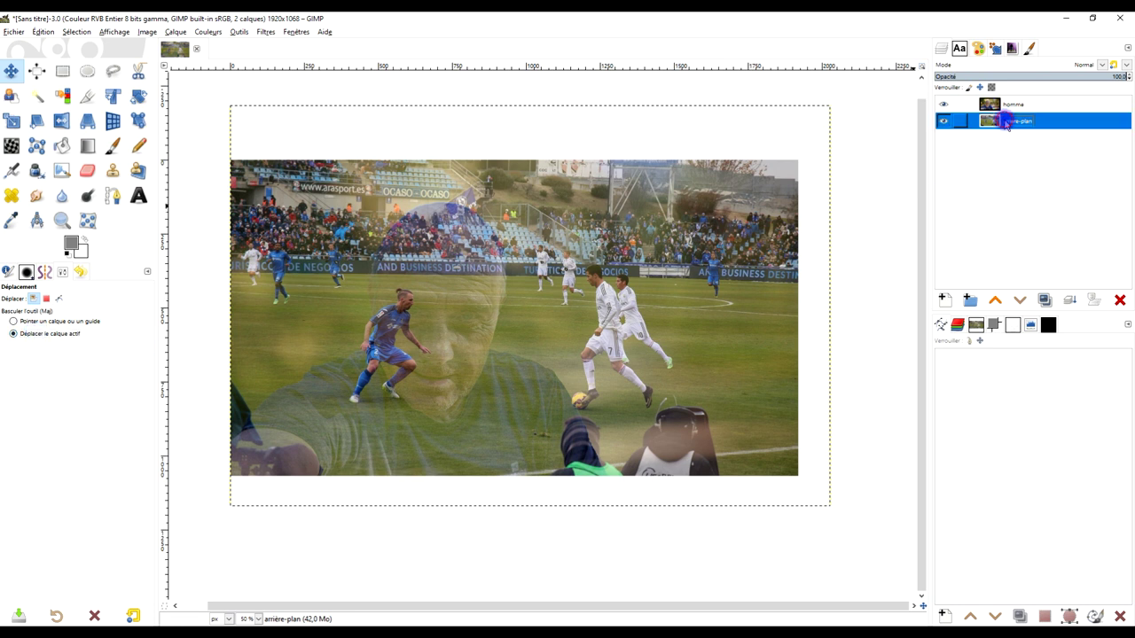
{"action": "mouse_move", "coordinate": [571, 292]}
{"action": "left_mouse_down"}
{"action": "mouse_move", "coordinate": [597, 288]}
{"action": "mouse_move", "coordinate": [580, 259]}
{"action": "left_mouse_up"}
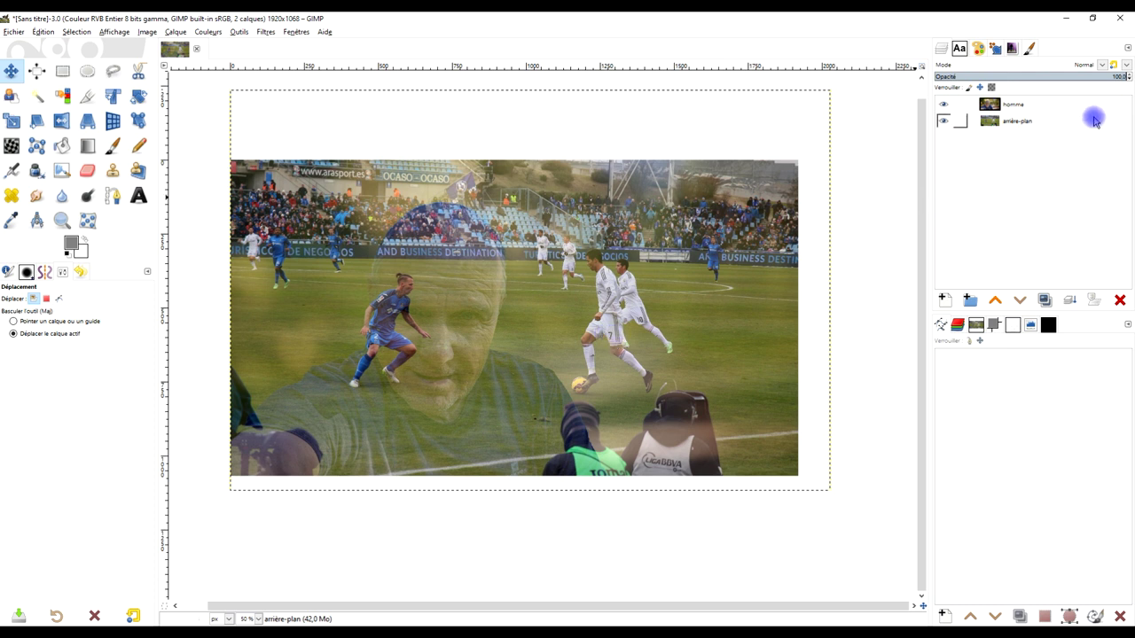
Raise the homme layer's opacity to 100, then reselect the stadium layer and pick-layer moving
{"action": "left_click", "coordinate": [1064, 120]}
{"action": "left_click", "coordinate": [1013, 104]}
{"action": "left_click", "coordinate": [1000, 76]}
{"action": "left_click_drag", "start_coordinate": [999, 77], "coordinate": [1126, 77]}
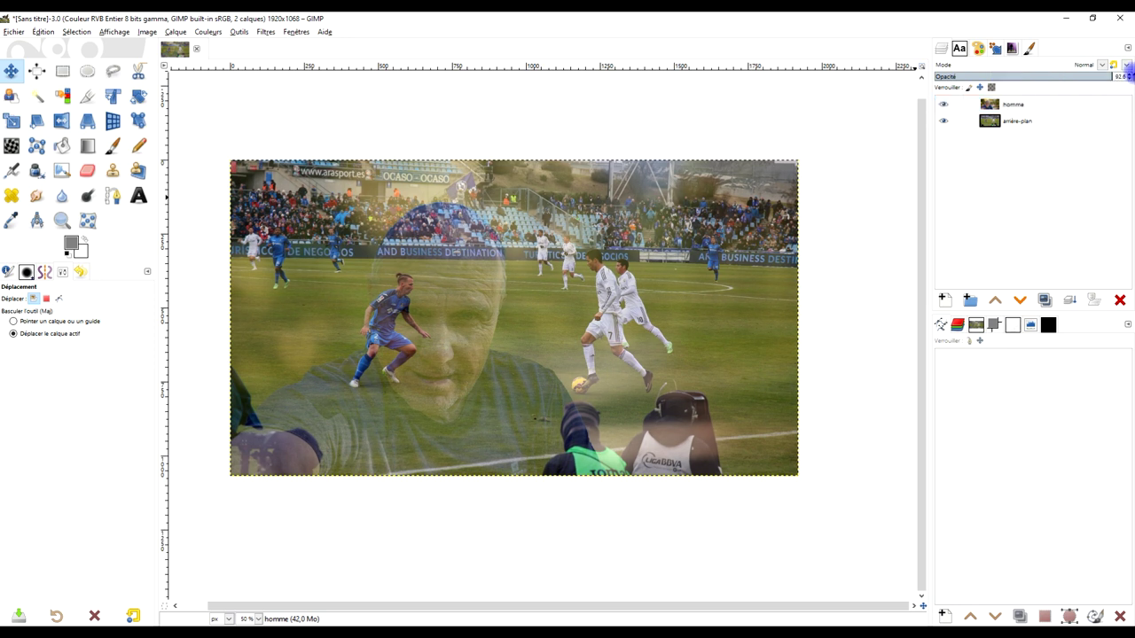
{"action": "left_click", "coordinate": [1018, 121]}
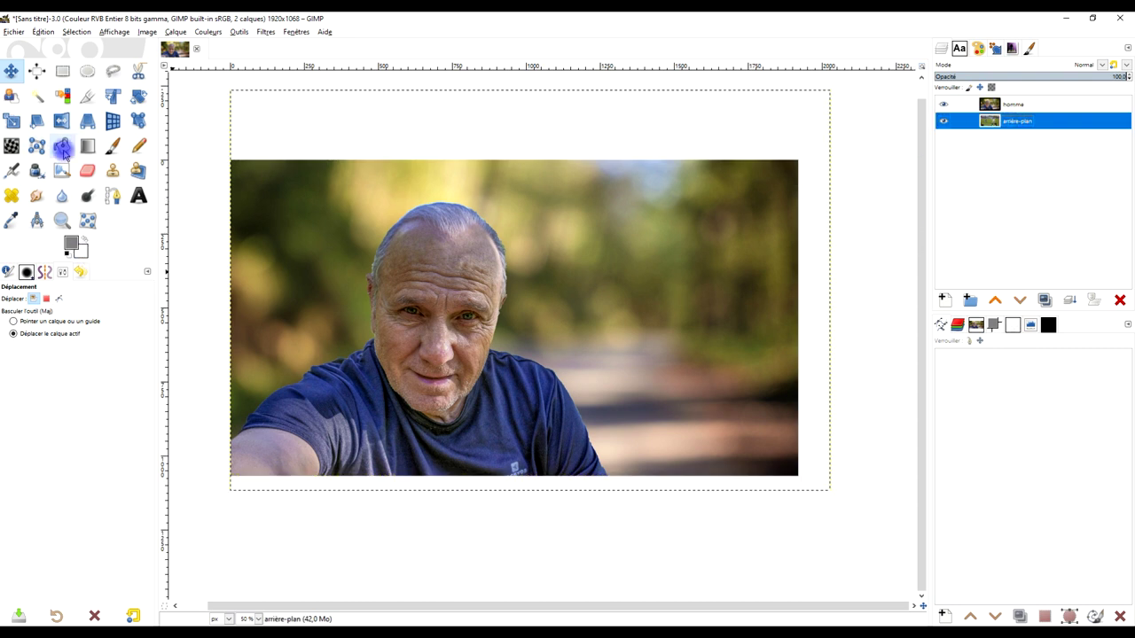
{"action": "left_click", "coordinate": [21, 323]}
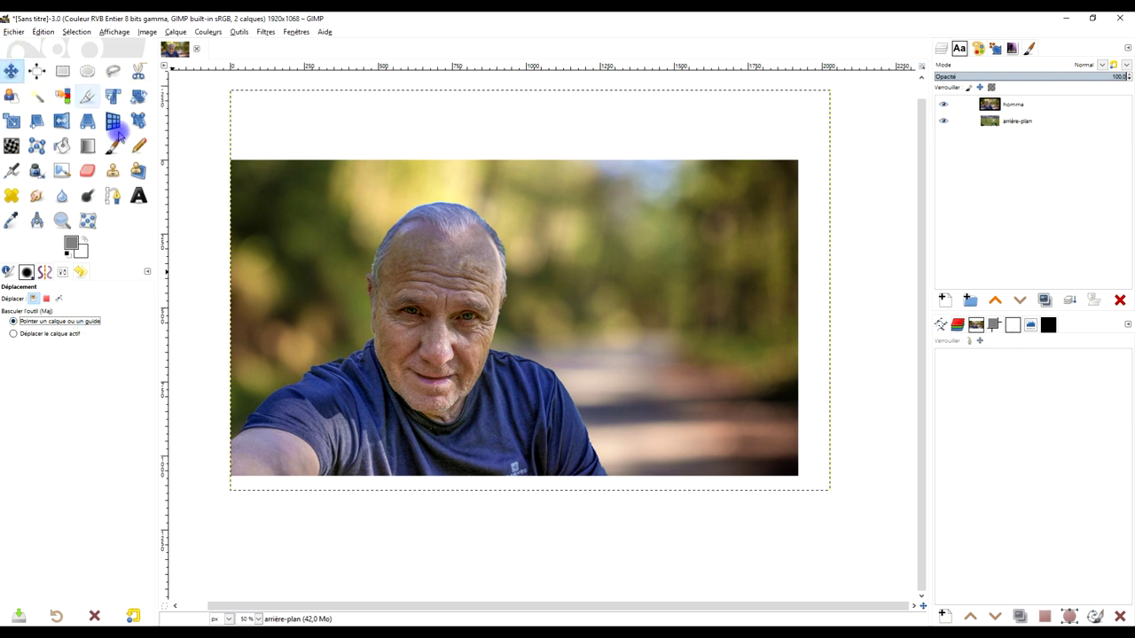
{"action": "left_click", "coordinate": [429, 354]}
Select the homme layer and zoom in on the man's shoulder
{"action": "left_click_drag", "start_coordinate": [430, 354], "coordinate": [506, 304]}
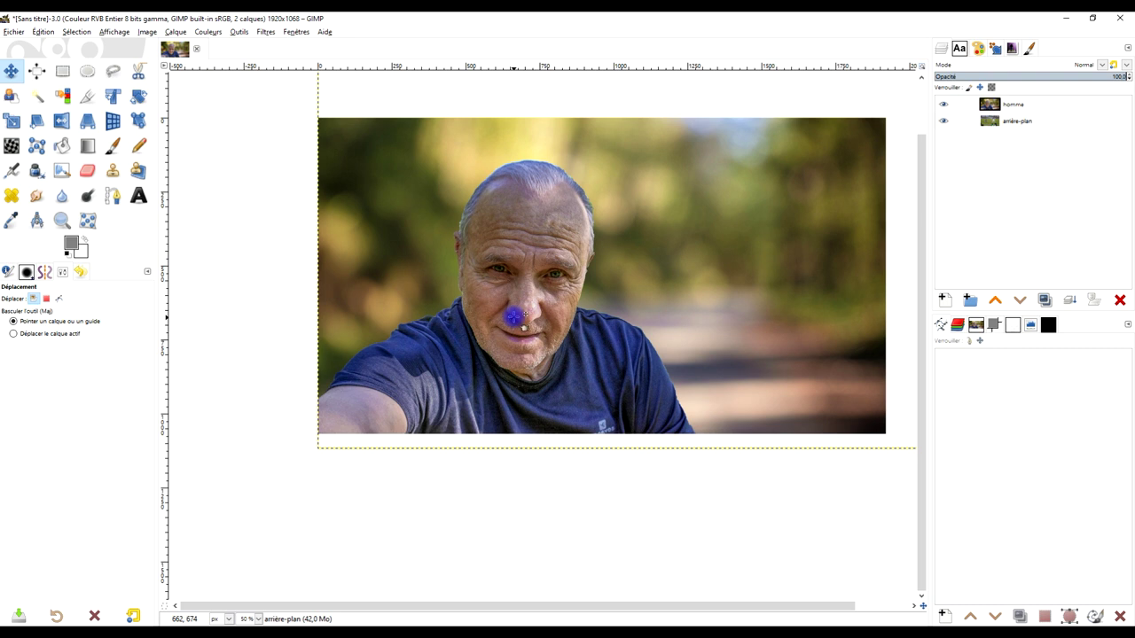
{"action": "left_click", "coordinate": [999, 106]}
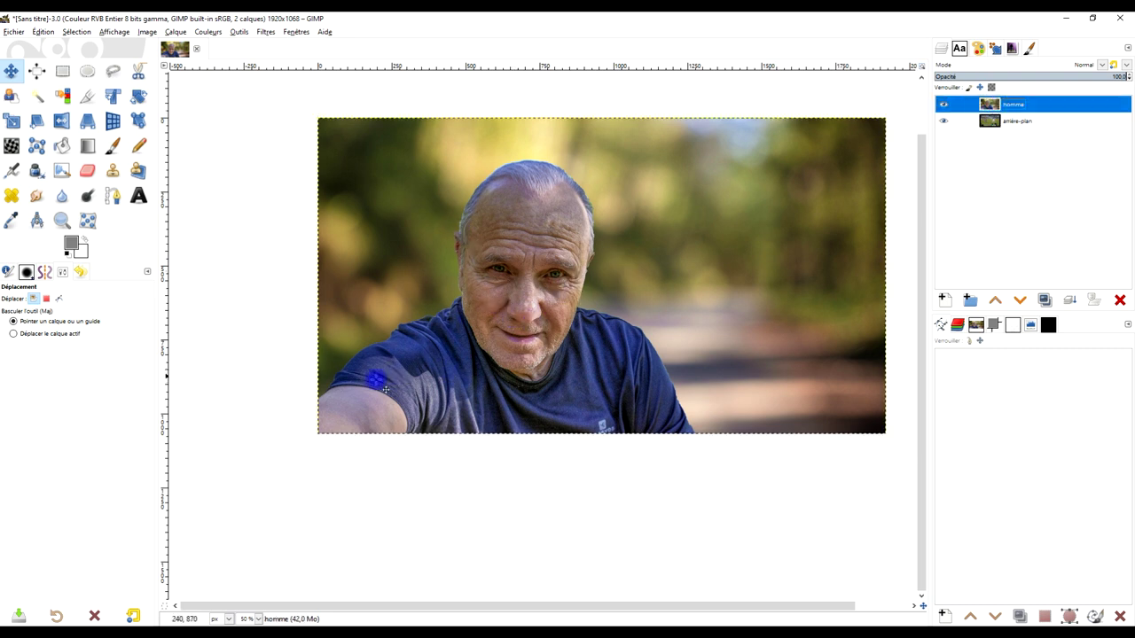
{"action": "scroll", "coordinate": [351, 390], "scroll_direction": "up", "scroll_amount": 3}
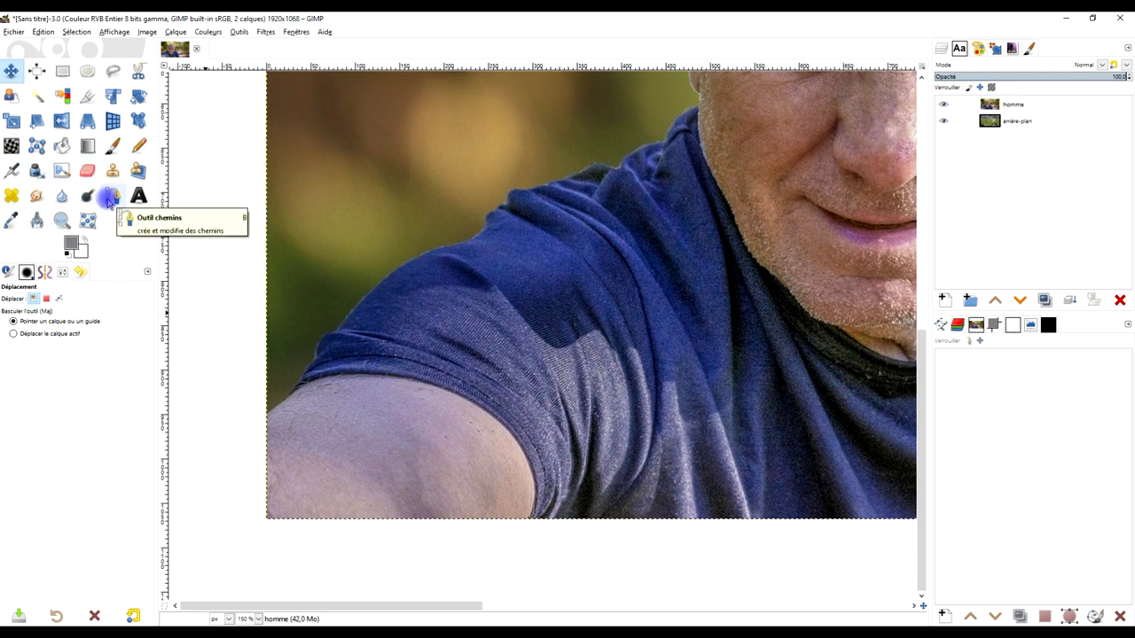
Trace a Bézier path with several nodes along the man's shoulder and shirt edge
{"action": "left_click", "coordinate": [108, 199]}
{"action": "scroll", "coordinate": [293, 425], "scroll_direction": "up", "scroll_amount": 3}
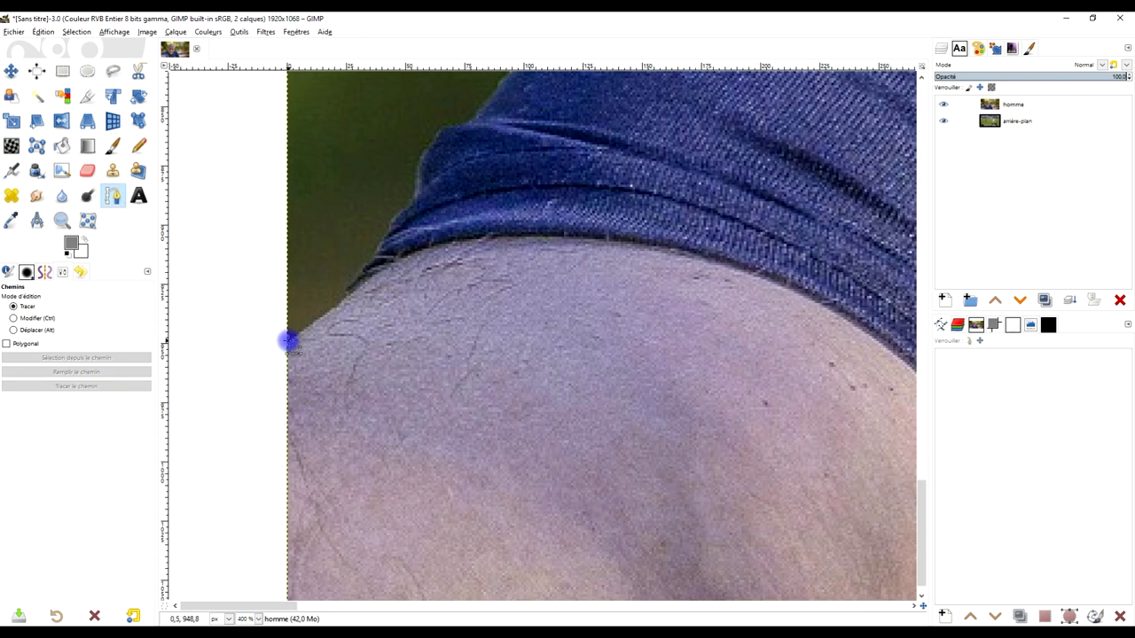
{"action": "left_click", "coordinate": [288, 342]}
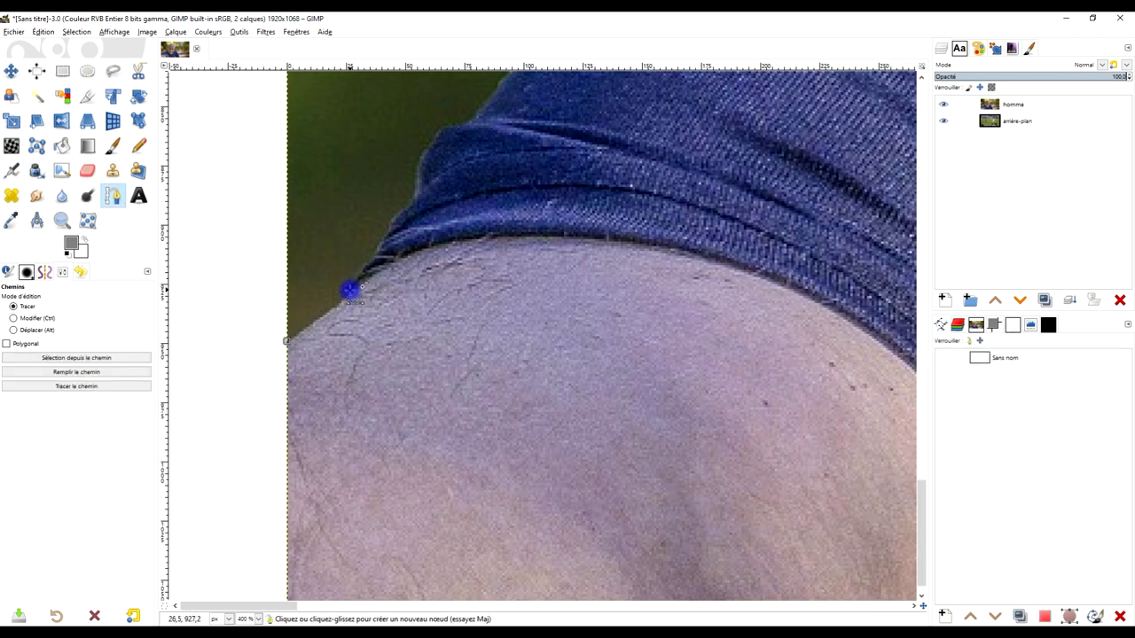
{"action": "left_click", "coordinate": [350, 294]}
{"action": "left_click", "coordinate": [358, 280]}
{"action": "scroll", "coordinate": [368, 271], "scroll_direction": "up", "scroll_amount": 1}
{"action": "scroll", "coordinate": [377, 293], "scroll_direction": "up", "scroll_amount": 2}
{"action": "mouse_move", "coordinate": [356, 319]}
{"action": "left_mouse_down"}
{"action": "mouse_move", "coordinate": [396, 280]}
{"action": "mouse_move", "coordinate": [399, 301]}
{"action": "left_mouse_up"}
{"action": "left_click", "coordinate": [393, 260]}
Reshape the curve at the path's last node so it hugs the shirt edge
{"action": "scroll", "coordinate": [435, 284], "scroll_direction": "up", "scroll_amount": 2}
{"action": "scroll", "coordinate": [435, 283], "scroll_direction": "right", "scroll_amount": 1}
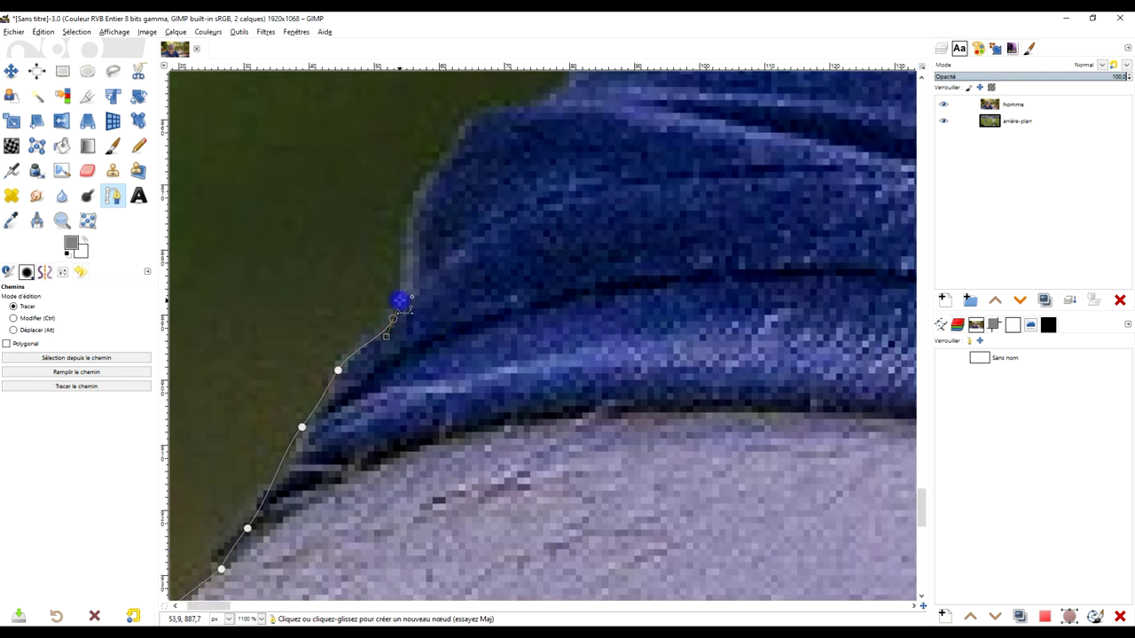
{"action": "scroll", "coordinate": [404, 301], "scroll_direction": "up", "scroll_amount": 2}
{"action": "scroll", "coordinate": [404, 301], "scroll_direction": "left", "scroll_amount": 1}
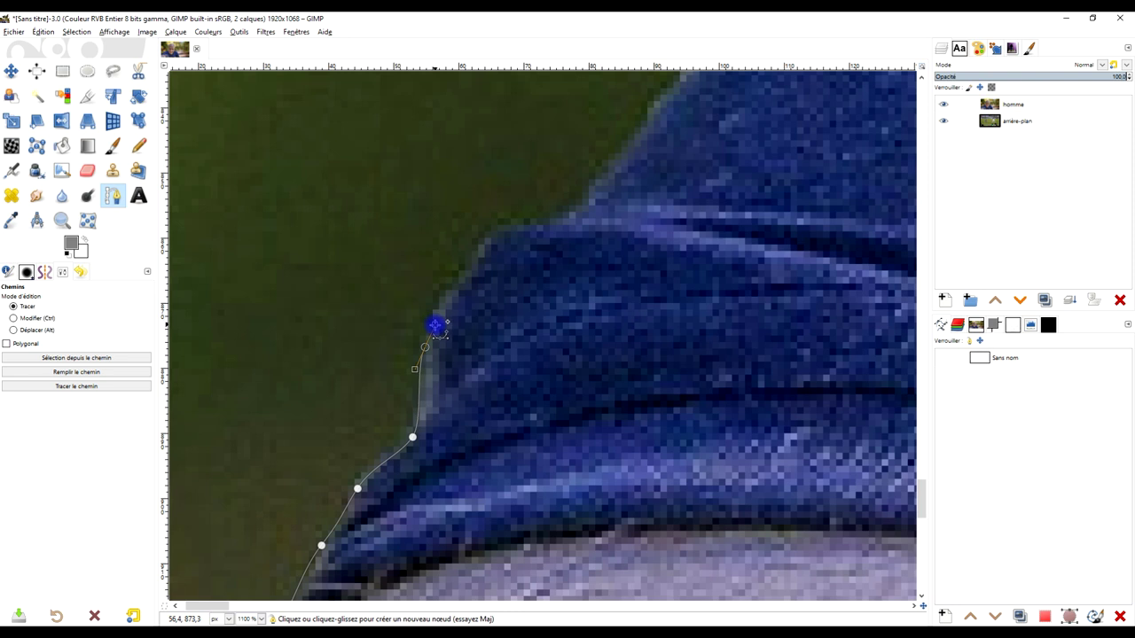
{"action": "mouse_move", "coordinate": [425, 346]}
{"action": "left_mouse_down"}
{"action": "mouse_move", "coordinate": [462, 347]}
{"action": "mouse_move", "coordinate": [437, 321]}
{"action": "left_mouse_up"}
{"action": "left_click_drag", "start_coordinate": [436, 325], "coordinate": [430, 321]}
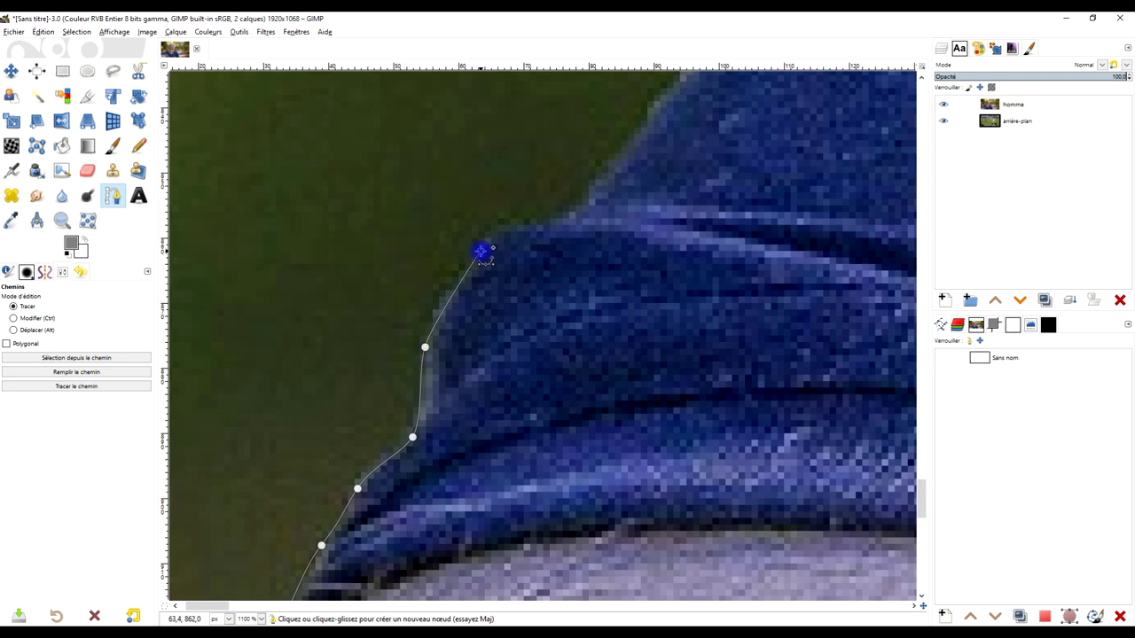
Add curved nodes up the shoulder, along the shirt's top edge and the sleeve outline
{"action": "left_click_drag", "start_coordinate": [481, 252], "coordinate": [504, 229]}
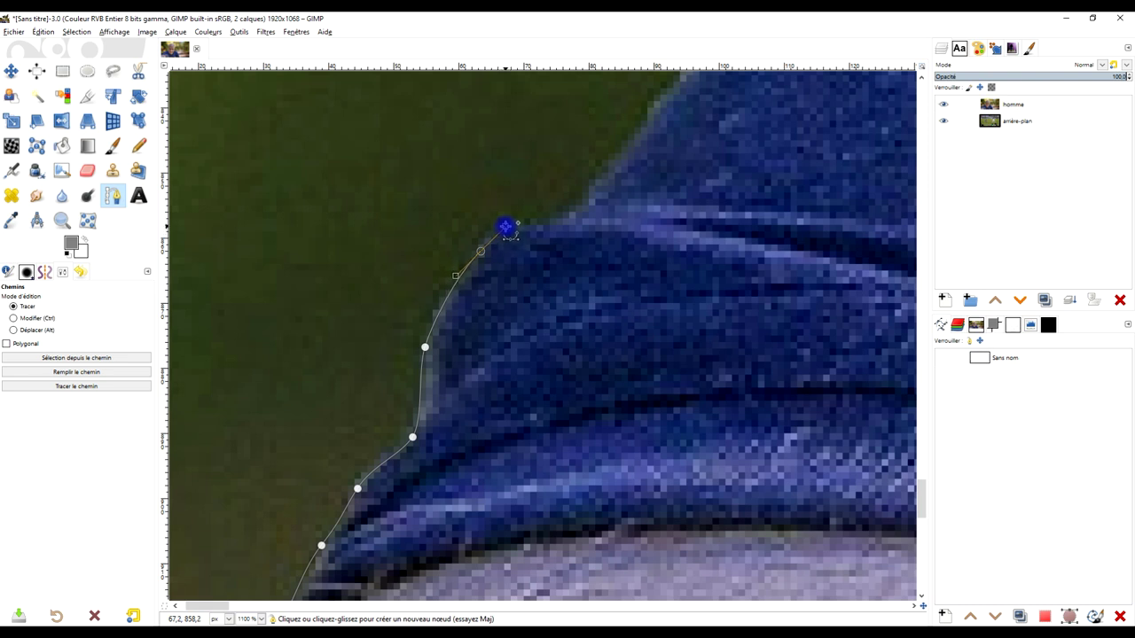
{"action": "left_click_drag", "start_coordinate": [562, 218], "coordinate": [576, 217]}
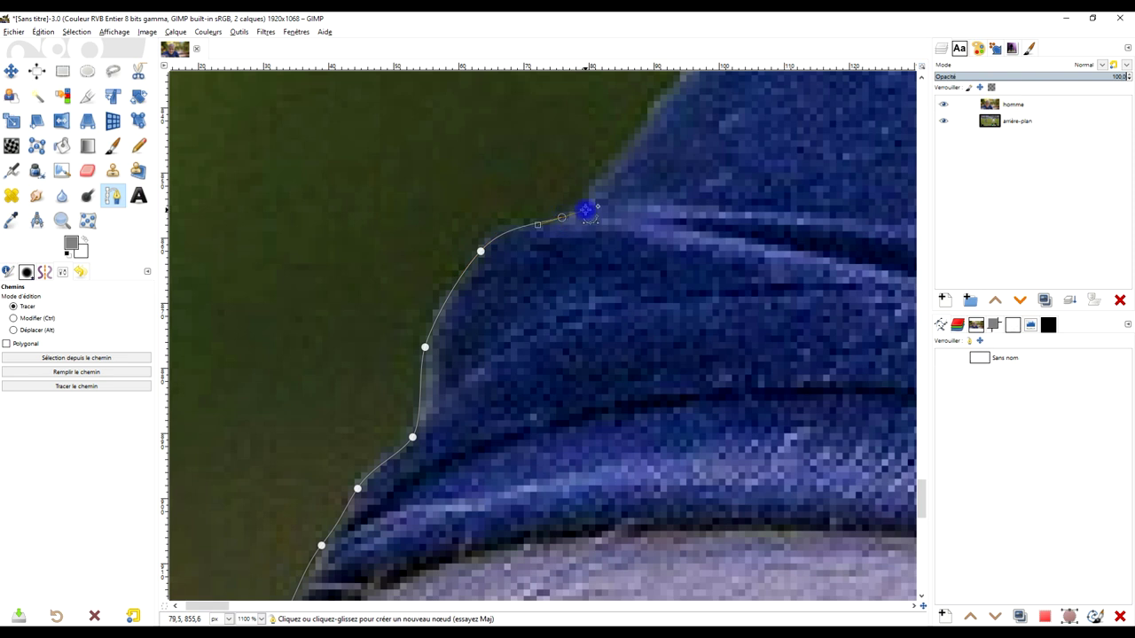
{"action": "scroll", "coordinate": [586, 210], "scroll_direction": "up", "scroll_amount": 5}
{"action": "scroll", "coordinate": [608, 337], "scroll_direction": "right", "scroll_amount": 2}
{"action": "left_click_drag", "start_coordinate": [596, 286], "coordinate": [634, 235]}
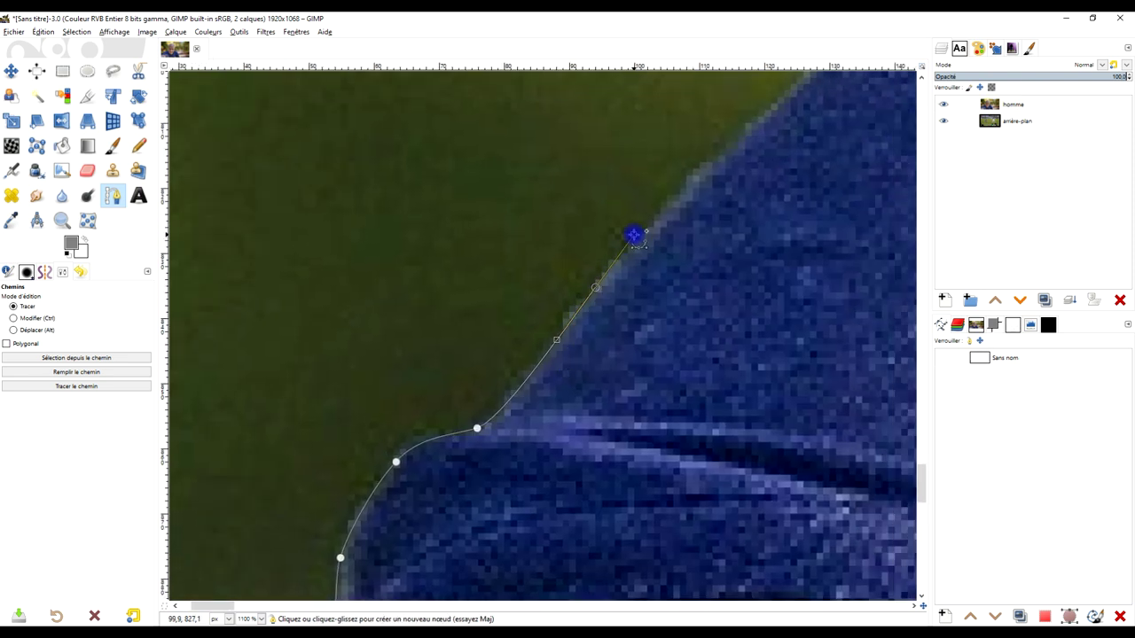
{"action": "scroll", "coordinate": [772, 228], "scroll_direction": "up", "scroll_amount": 5}
{"action": "scroll", "coordinate": [653, 309], "scroll_direction": "right", "scroll_amount": 2}
{"action": "left_click_drag", "start_coordinate": [667, 352], "coordinate": [692, 319]}
{"action": "scroll", "coordinate": [621, 354], "scroll_direction": "up", "scroll_amount": 4}
{"action": "scroll", "coordinate": [532, 382], "scroll_direction": "right", "scroll_amount": 4}
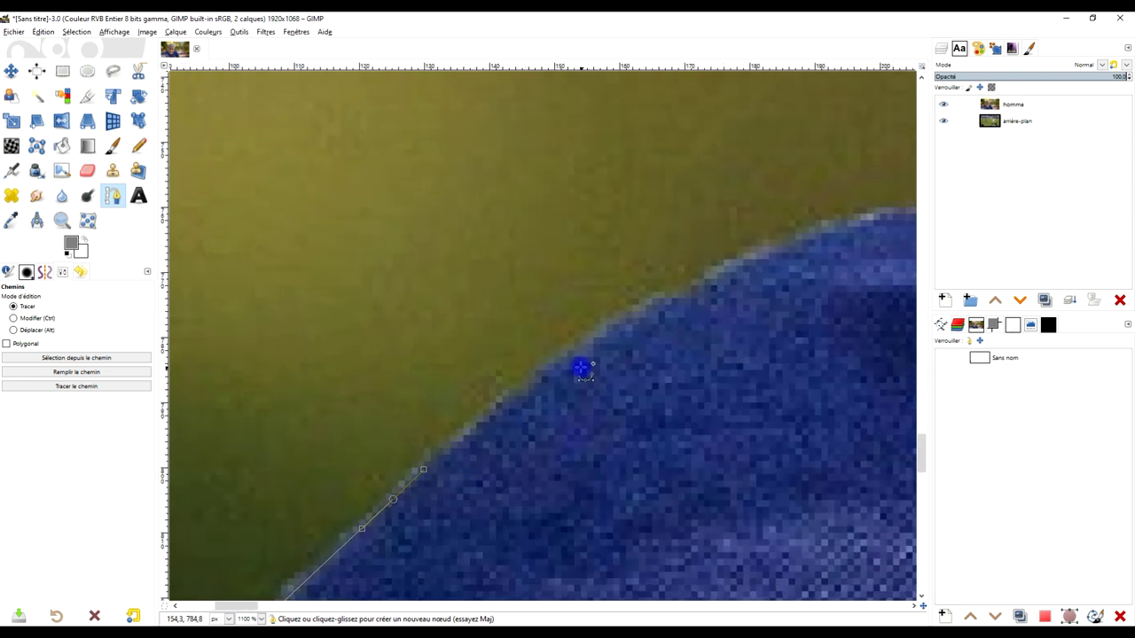
{"action": "left_click_drag", "start_coordinate": [596, 340], "coordinate": [645, 310]}
Pan to the next stretch and add curved nodes along the shirt edge
{"action": "left_click", "coordinate": [943, 327]}
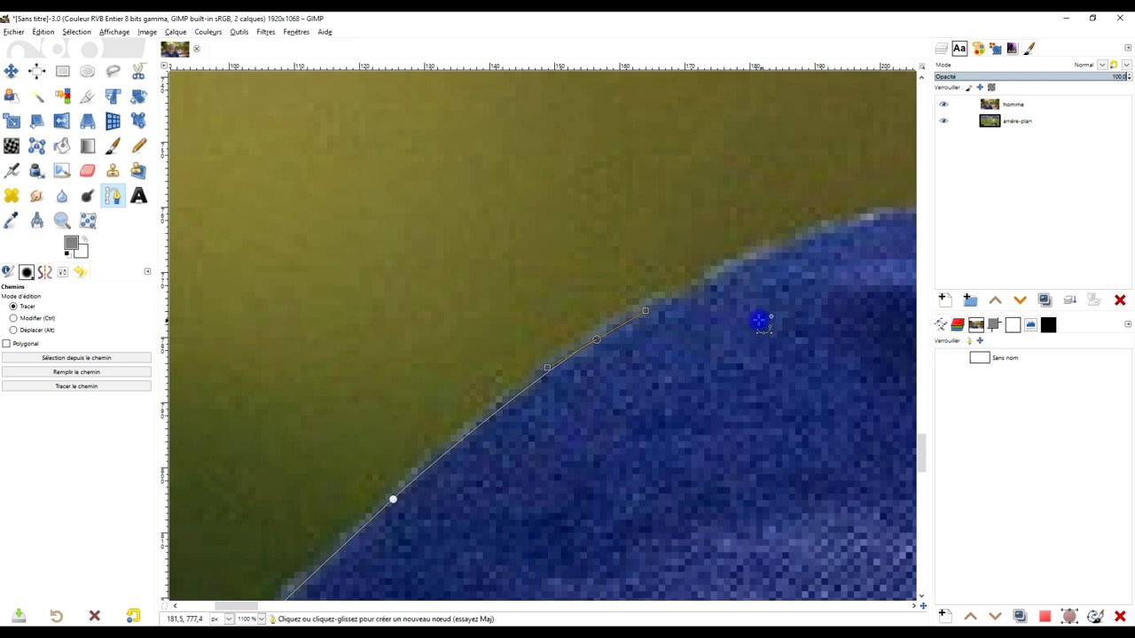
{"action": "left_click_drag", "start_coordinate": [760, 319], "coordinate": [504, 446]}
{"action": "left_click_drag", "start_coordinate": [558, 363], "coordinate": [608, 347]}
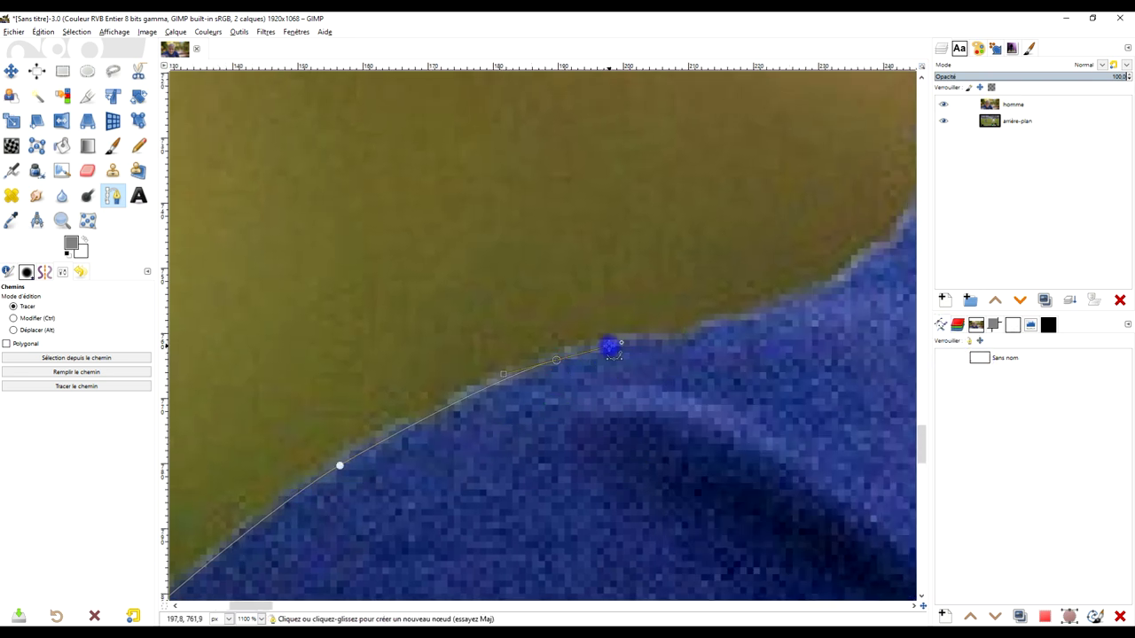
{"action": "scroll", "coordinate": [509, 355], "scroll_direction": "right", "scroll_amount": 5}
{"action": "mouse_move", "coordinate": [506, 373]}
{"action": "left_mouse_down"}
{"action": "mouse_move", "coordinate": [565, 351]}
{"action": "mouse_move", "coordinate": [501, 405]}
{"action": "mouse_move", "coordinate": [532, 375]}
{"action": "mouse_move", "coordinate": [557, 446]}
{"action": "left_mouse_up"}
{"action": "mouse_move", "coordinate": [489, 455]}
{"action": "left_mouse_down"}
{"action": "mouse_move", "coordinate": [495, 430]}
{"action": "mouse_move", "coordinate": [557, 400]}
{"action": "left_mouse_up"}
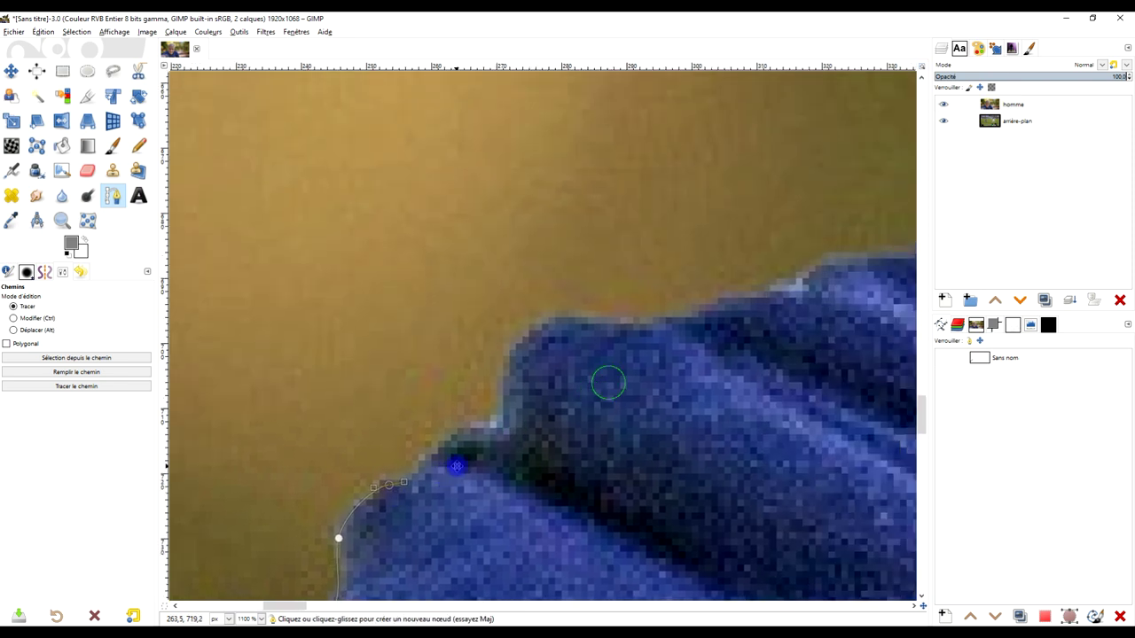
{"action": "left_click_drag", "start_coordinate": [438, 454], "coordinate": [503, 421]}
Add more curved nodes following the shirt fold and outline
{"action": "left_click", "coordinate": [446, 455]}
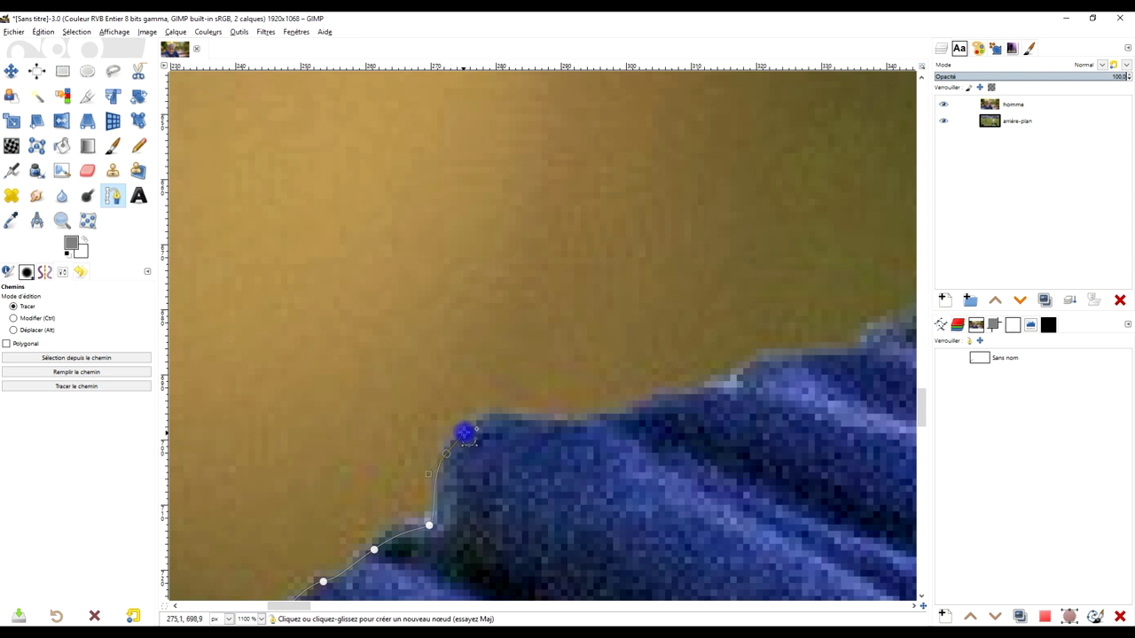
{"action": "left_click_drag", "start_coordinate": [490, 417], "coordinate": [515, 418]}
{"action": "scroll", "coordinate": [510, 443], "scroll_direction": "right", "scroll_amount": 3}
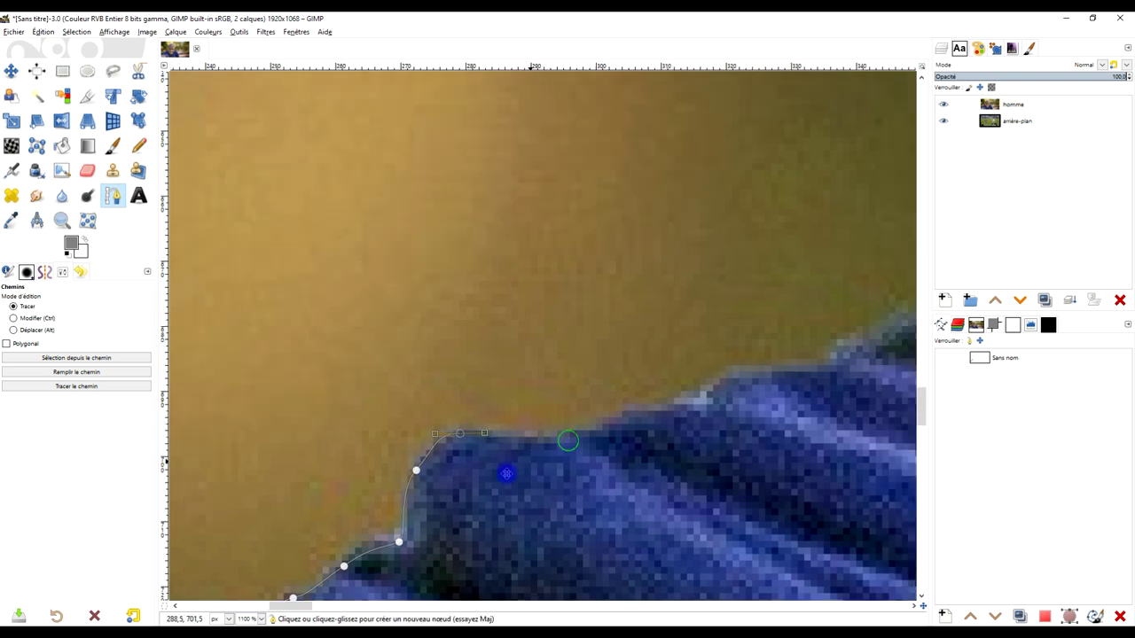
{"action": "scroll", "coordinate": [509, 443], "scroll_direction": "up", "scroll_amount": 1}
{"action": "left_click_drag", "start_coordinate": [431, 462], "coordinate": [452, 462]}
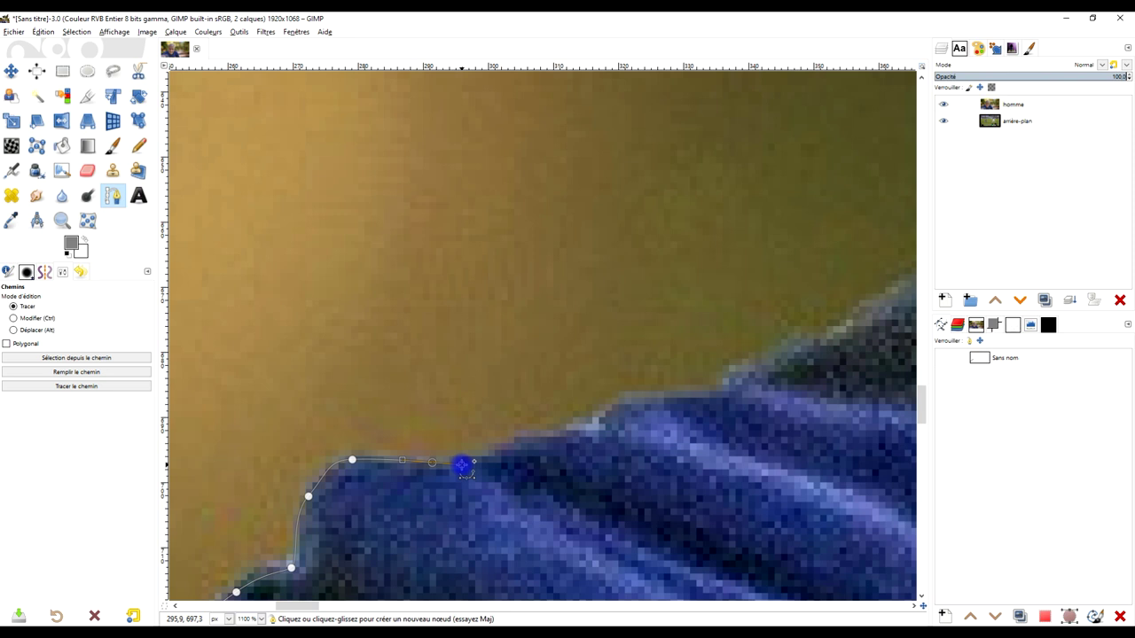
{"action": "scroll", "coordinate": [488, 471], "scroll_direction": "right", "scroll_amount": 1}
{"action": "left_click_drag", "start_coordinate": [491, 471], "coordinate": [528, 462]}
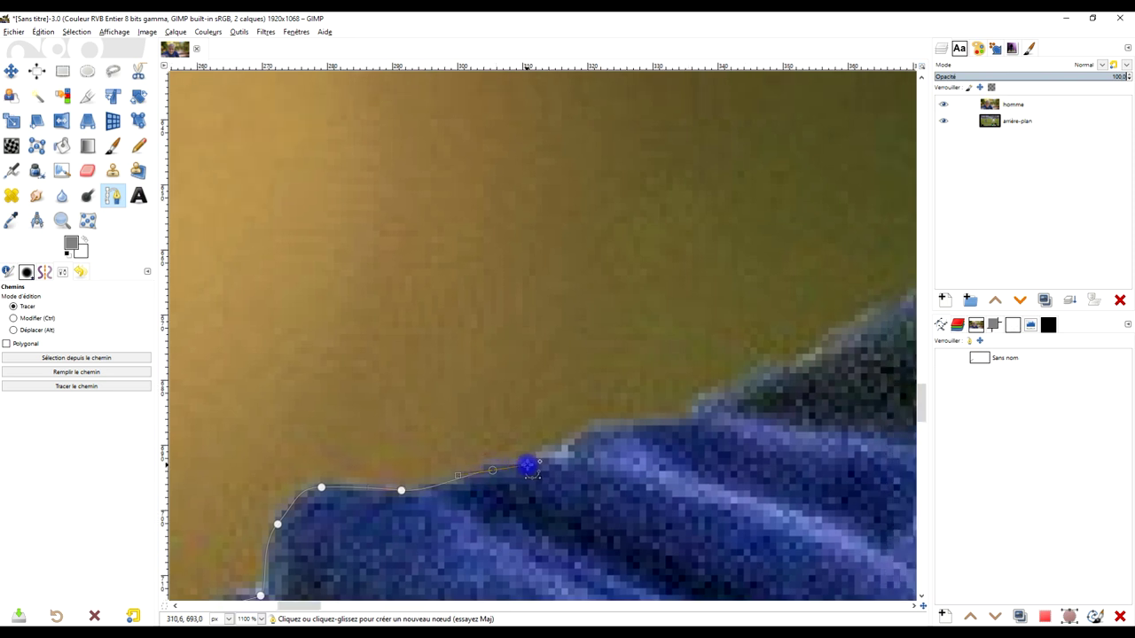
{"action": "scroll", "coordinate": [532, 464], "scroll_direction": "right", "scroll_amount": 3}
{"action": "scroll", "coordinate": [532, 464], "scroll_direction": "up", "scroll_amount": 1}
{"action": "mouse_move", "coordinate": [426, 494]}
{"action": "left_mouse_down"}
{"action": "mouse_move", "coordinate": [452, 479]}
{"action": "mouse_move", "coordinate": [540, 475]}
{"action": "left_mouse_up"}
Bend the outline and place nodes on the shirt edge up to the neighbouring skin
{"action": "scroll", "coordinate": [532, 447], "scroll_direction": "right", "scroll_amount": 1}
{"action": "scroll", "coordinate": [416, 381], "scroll_direction": "right", "scroll_amount": 4}
{"action": "scroll", "coordinate": [371, 356], "scroll_direction": "down", "scroll_amount": 2}
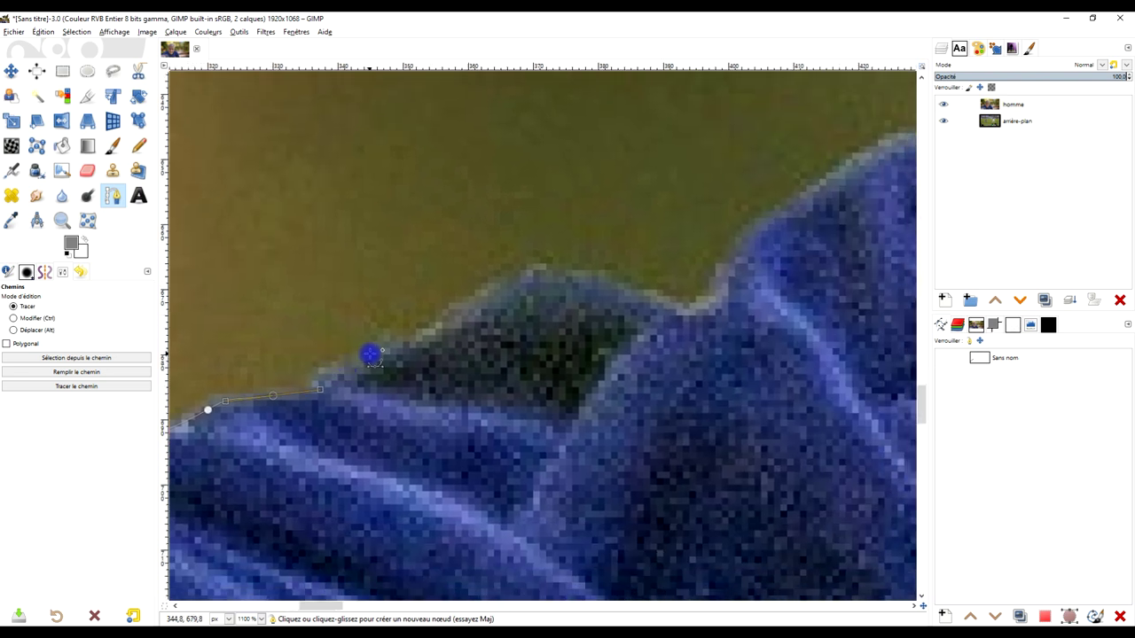
{"action": "left_click_drag", "start_coordinate": [406, 344], "coordinate": [467, 320]}
{"action": "scroll", "coordinate": [501, 323], "scroll_direction": "right", "scroll_amount": 4}
{"action": "scroll", "coordinate": [322, 394], "scroll_direction": "up", "scroll_amount": 2}
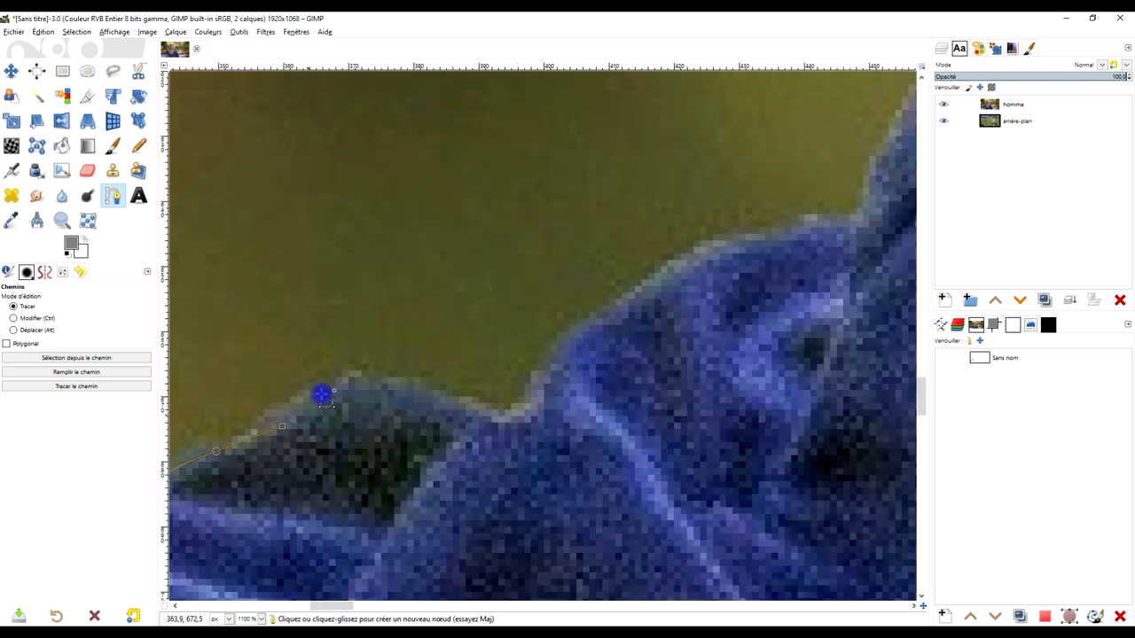
{"action": "left_click_drag", "start_coordinate": [330, 382], "coordinate": [370, 374]}
{"action": "scroll", "coordinate": [442, 409], "scroll_direction": "down", "scroll_amount": 2}
{"action": "scroll", "coordinate": [393, 335], "scroll_direction": "right", "scroll_amount": 2}
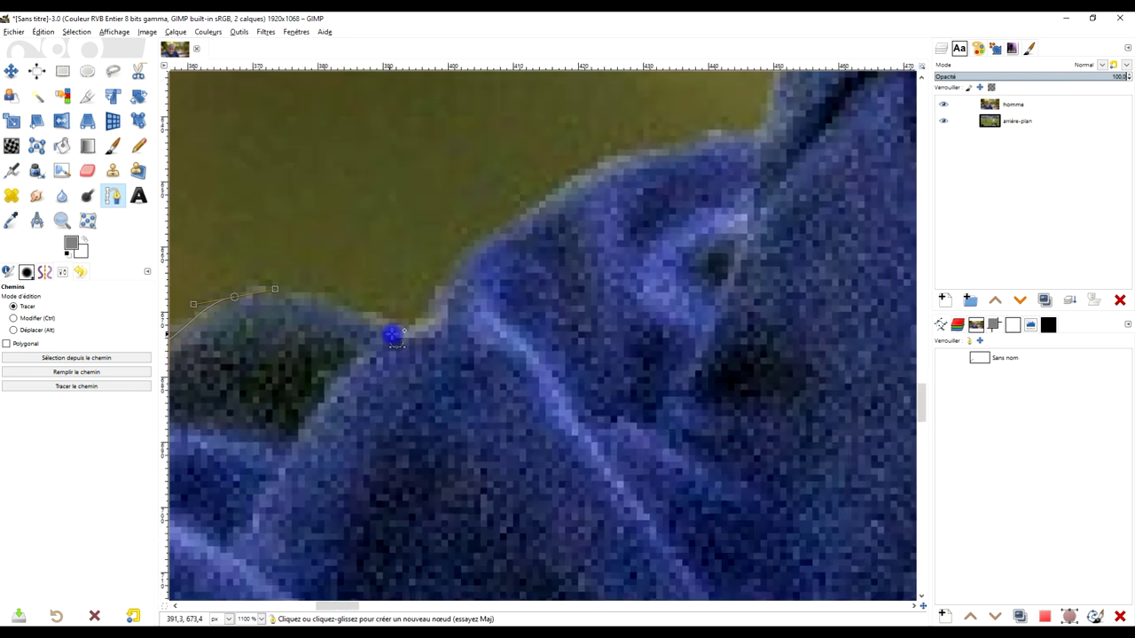
{"action": "scroll", "coordinate": [369, 381], "scroll_direction": "up", "scroll_amount": 3}
{"action": "scroll", "coordinate": [369, 381], "scroll_direction": "left", "scroll_amount": 2}
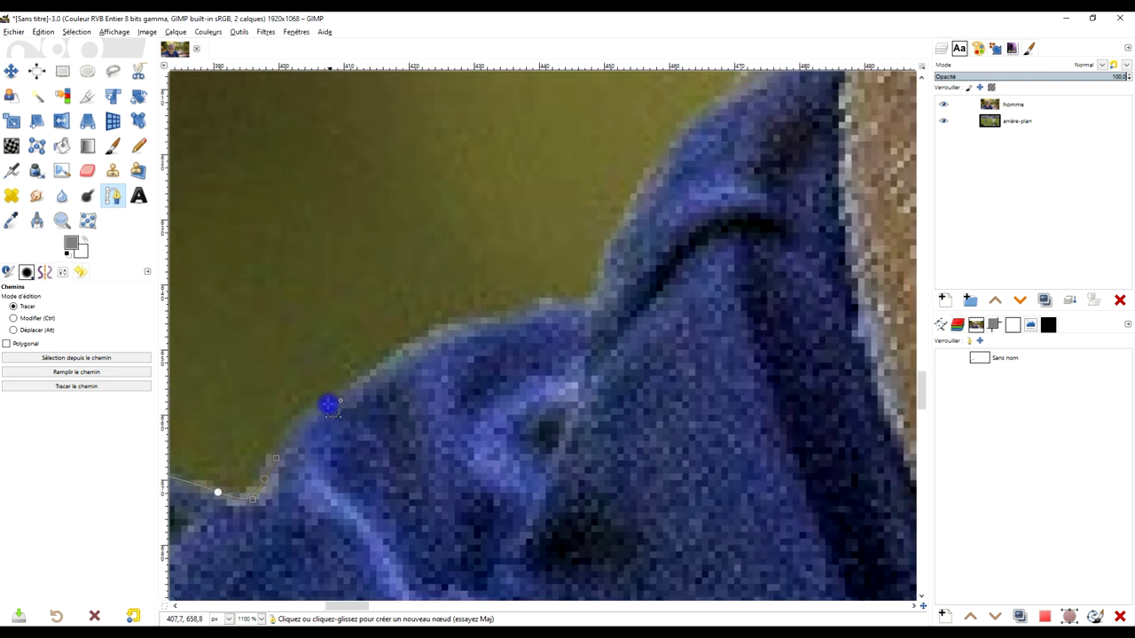
{"action": "scroll", "coordinate": [327, 403], "scroll_direction": "right", "scroll_amount": 3}
{"action": "scroll", "coordinate": [355, 373], "scroll_direction": "right", "scroll_amount": 3}
{"action": "left_click", "coordinate": [433, 477]}
Add nodes along the rest of the shirt edge and up the shoulder outline
{"action": "scroll", "coordinate": [474, 507], "scroll_direction": "up", "scroll_amount": 5}
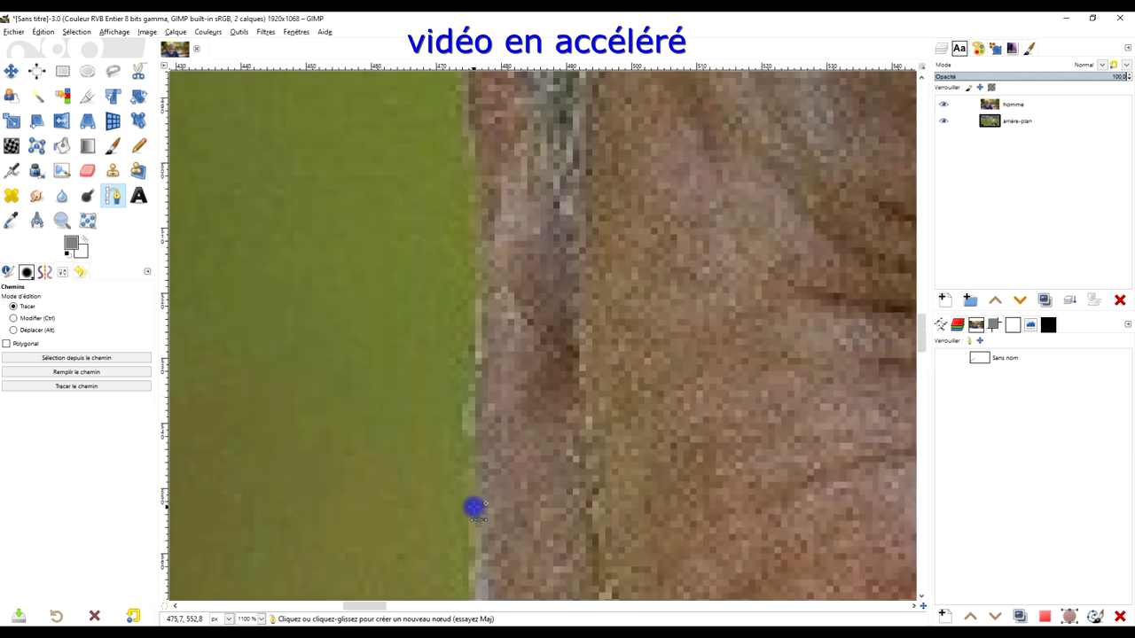
{"action": "scroll", "coordinate": [491, 240], "scroll_direction": "left", "scroll_amount": 3}
{"action": "left_click", "coordinate": [539, 487]}
{"action": "left_click", "coordinate": [543, 360]}
{"action": "left_click", "coordinate": [557, 333]}
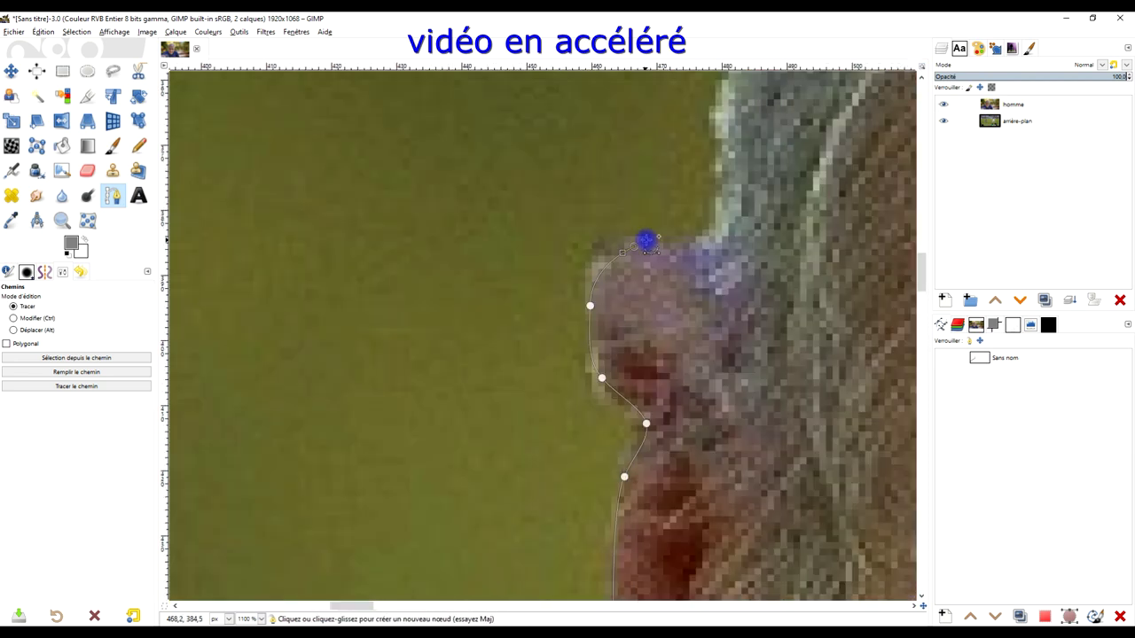
{"action": "scroll", "coordinate": [588, 365], "scroll_direction": "up", "scroll_amount": 5}
{"action": "scroll", "coordinate": [659, 367], "scroll_direction": "right", "scroll_amount": 3}
{"action": "left_click", "coordinate": [606, 284]}
{"action": "scroll", "coordinate": [542, 484], "scroll_direction": "right", "scroll_amount": 5}
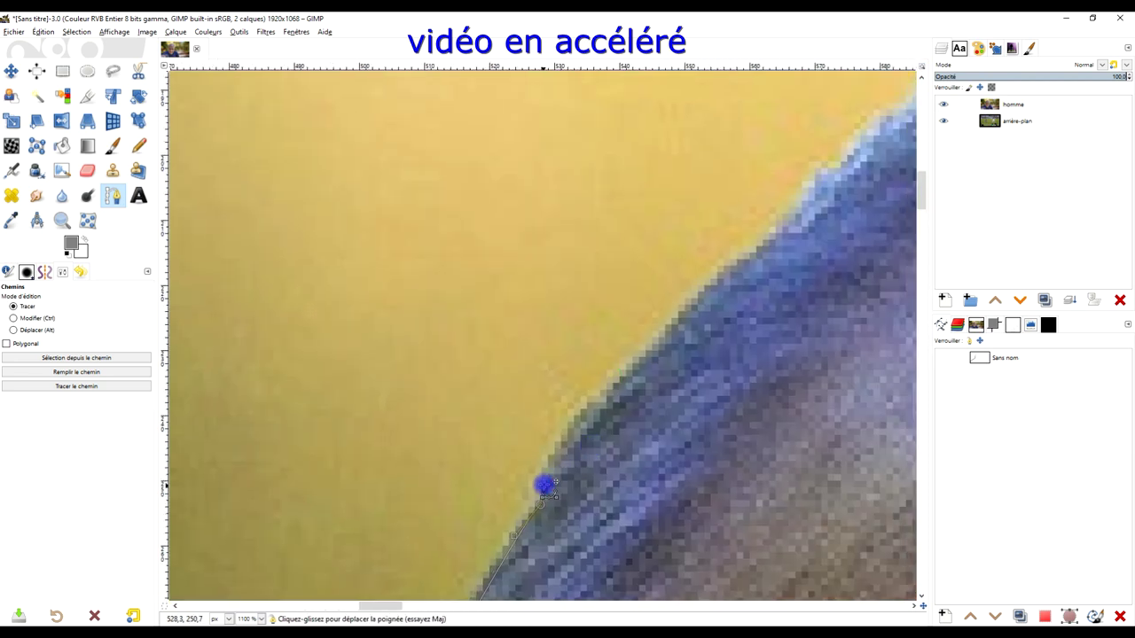
{"action": "scroll", "coordinate": [547, 336], "scroll_direction": "right", "scroll_amount": 3}
{"action": "left_click_drag", "start_coordinate": [353, 353], "coordinate": [420, 347]}
{"action": "scroll", "coordinate": [525, 360], "scroll_direction": "right", "scroll_amount": 5}
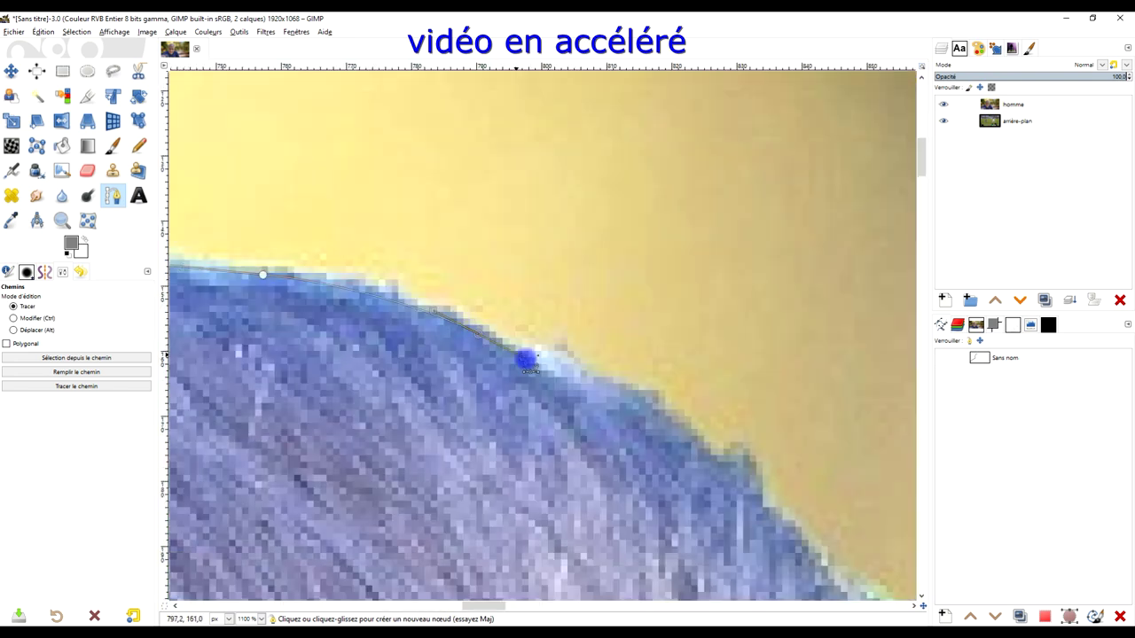
Trace nodes around the head, ear, side of the face and neck
{"action": "left_click", "coordinate": [413, 329]}
{"action": "scroll", "coordinate": [600, 488], "scroll_direction": "down", "scroll_amount": 5}
{"action": "left_click", "coordinate": [334, 167]}
{"action": "scroll", "coordinate": [394, 232], "scroll_direction": "down", "scroll_amount": 3}
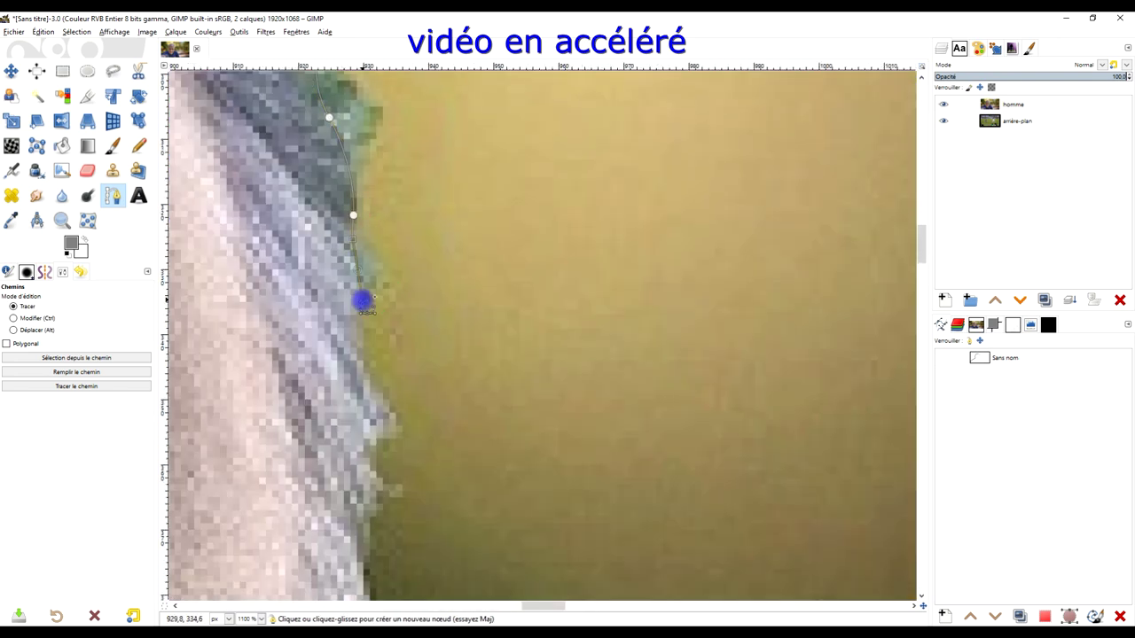
{"action": "scroll", "coordinate": [362, 301], "scroll_direction": "down", "scroll_amount": 5}
{"action": "left_click", "coordinate": [332, 281]}
{"action": "left_click", "coordinate": [354, 353]}
{"action": "left_click", "coordinate": [375, 406]}
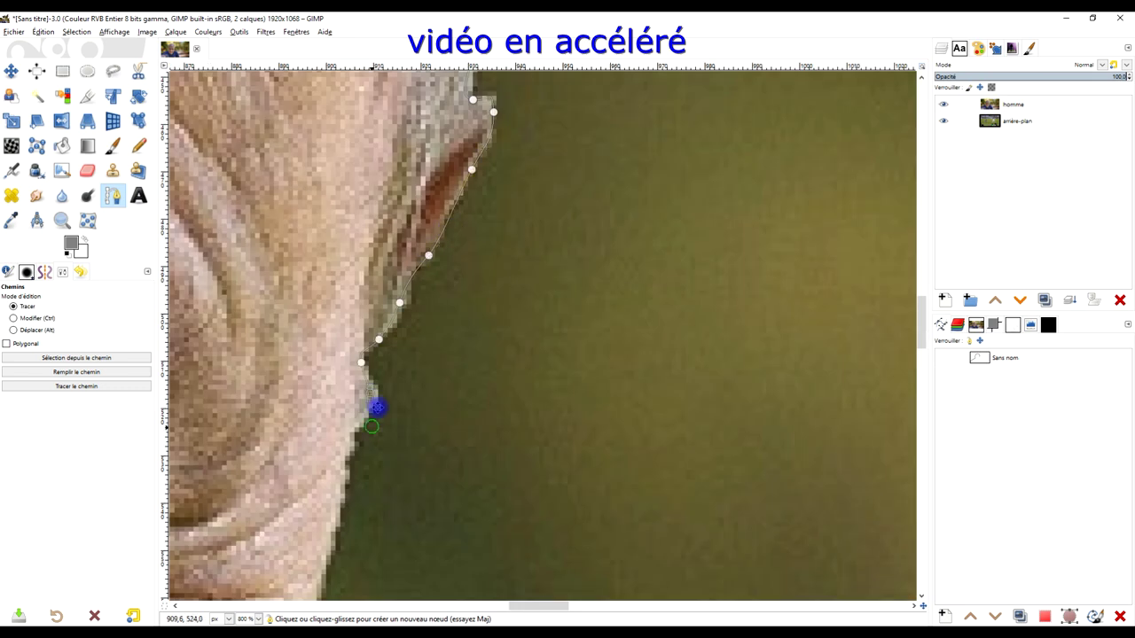
{"action": "scroll", "coordinate": [436, 299], "scroll_direction": "down", "scroll_amount": 5}
Continue nodes down the right shoulder to the image's bottom edge
{"action": "left_click", "coordinate": [464, 172]}
{"action": "scroll", "coordinate": [442, 173], "scroll_direction": "right", "scroll_amount": 3}
{"action": "scroll", "coordinate": [442, 173], "scroll_direction": "down", "scroll_amount": 5}
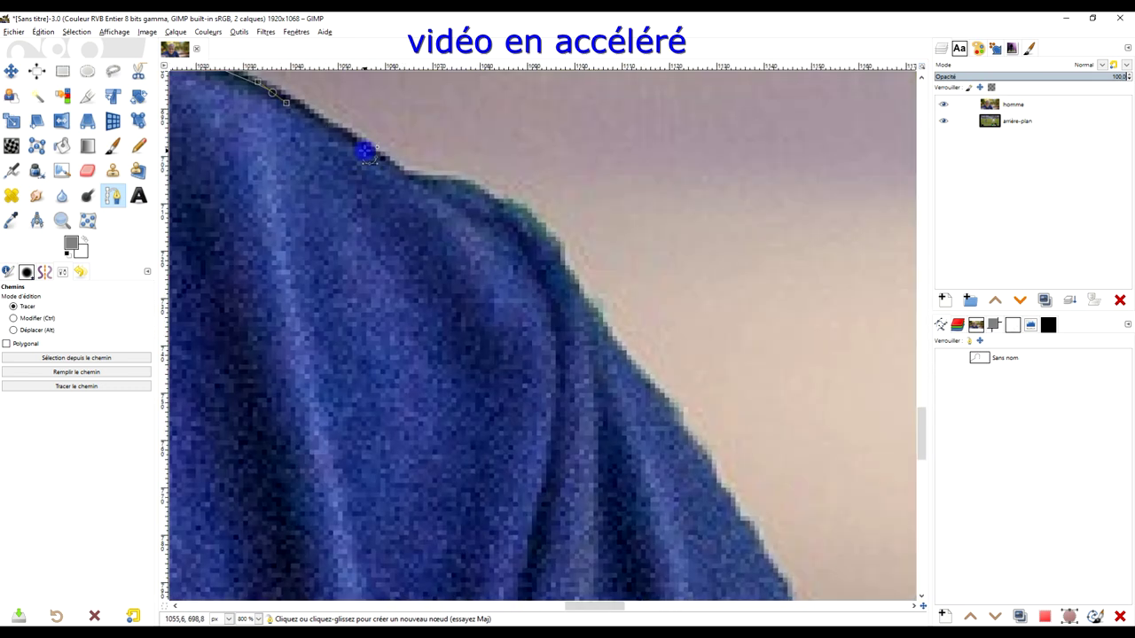
{"action": "left_click", "coordinate": [387, 151]}
{"action": "scroll", "coordinate": [418, 169], "scroll_direction": "right", "scroll_amount": 3}
{"action": "scroll", "coordinate": [508, 235], "scroll_direction": "down", "scroll_amount": 5}
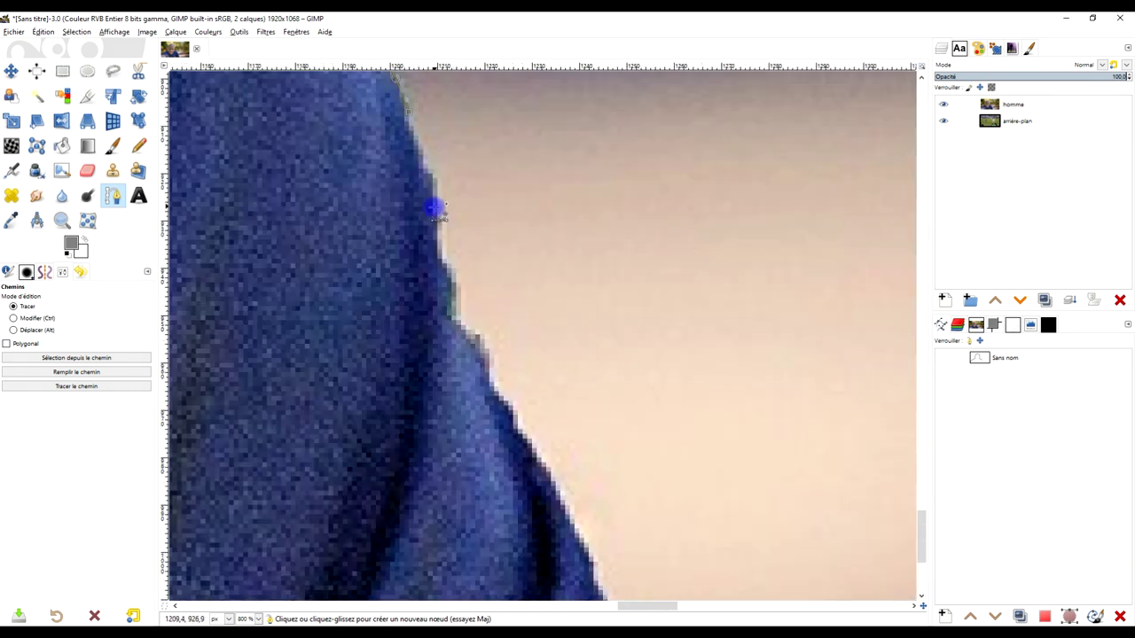
{"action": "left_click", "coordinate": [451, 304]}
{"action": "scroll", "coordinate": [450, 304], "scroll_direction": "right", "scroll_amount": 3}
{"action": "left_click", "coordinate": [518, 343]}
{"action": "scroll", "coordinate": [439, 319], "scroll_direction": "down", "scroll_amount": 1}
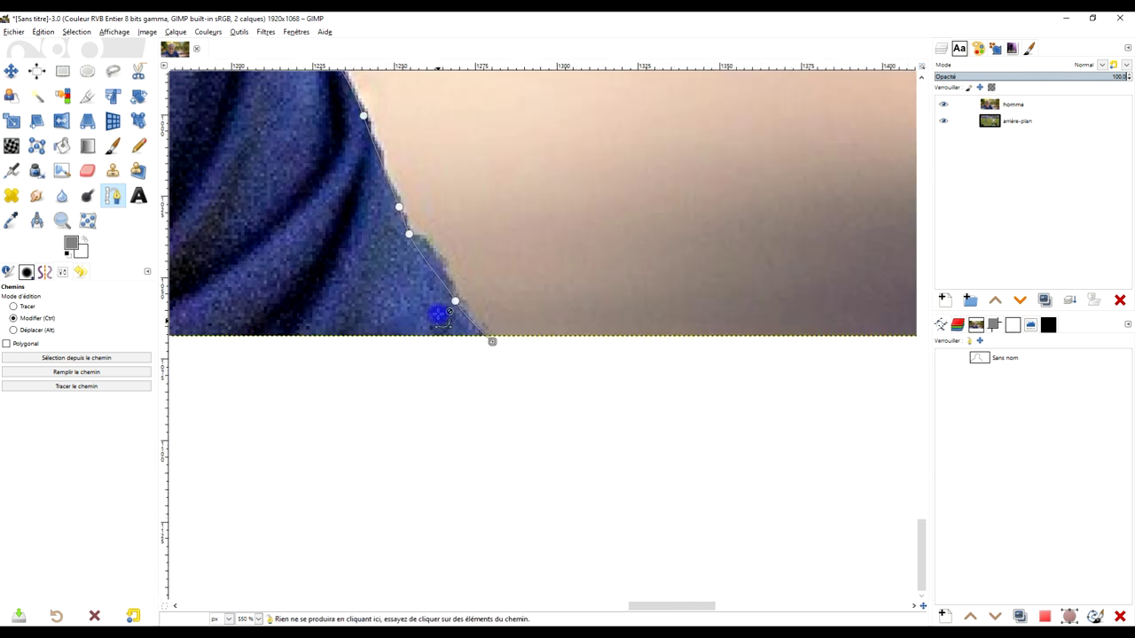
{"action": "scroll", "coordinate": [416, 324], "scroll_direction": "down", "scroll_amount": 2}
{"action": "scroll", "coordinate": [461, 354], "scroll_direction": "down", "scroll_amount": 1}
{"action": "scroll", "coordinate": [549, 380], "scroll_direction": "down", "scroll_amount": 1}
Add path nodes below the image under both shoulders
{"action": "scroll", "coordinate": [560, 375], "scroll_direction": "down", "scroll_amount": 2}
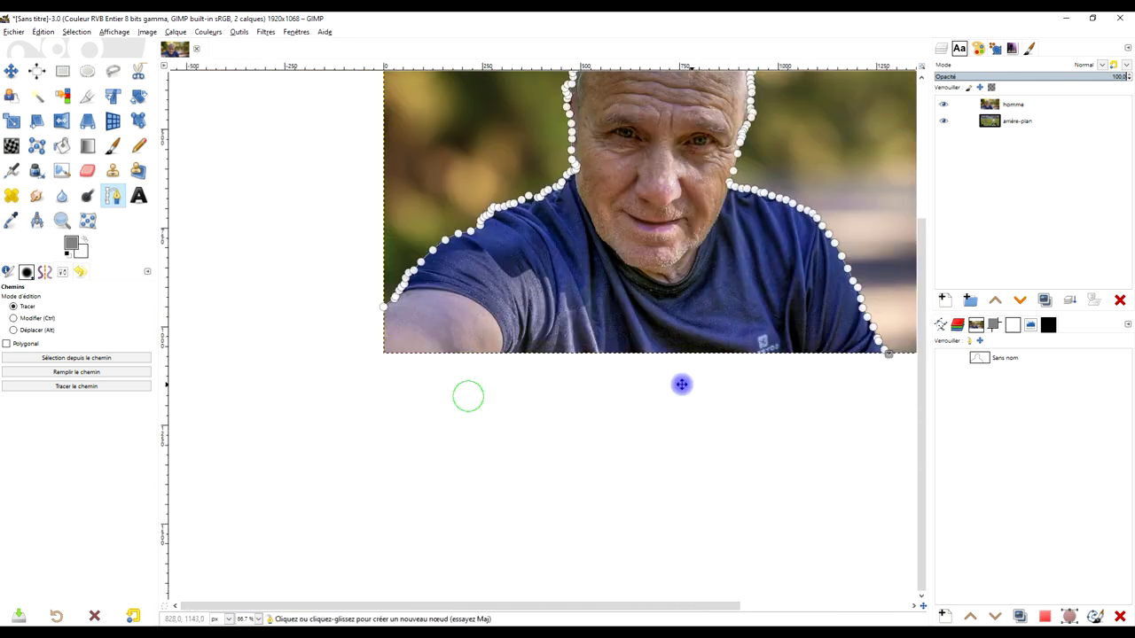
{"action": "left_click", "coordinate": [385, 357]}
{"action": "scroll", "coordinate": [380, 319], "scroll_direction": "up", "scroll_amount": 2}
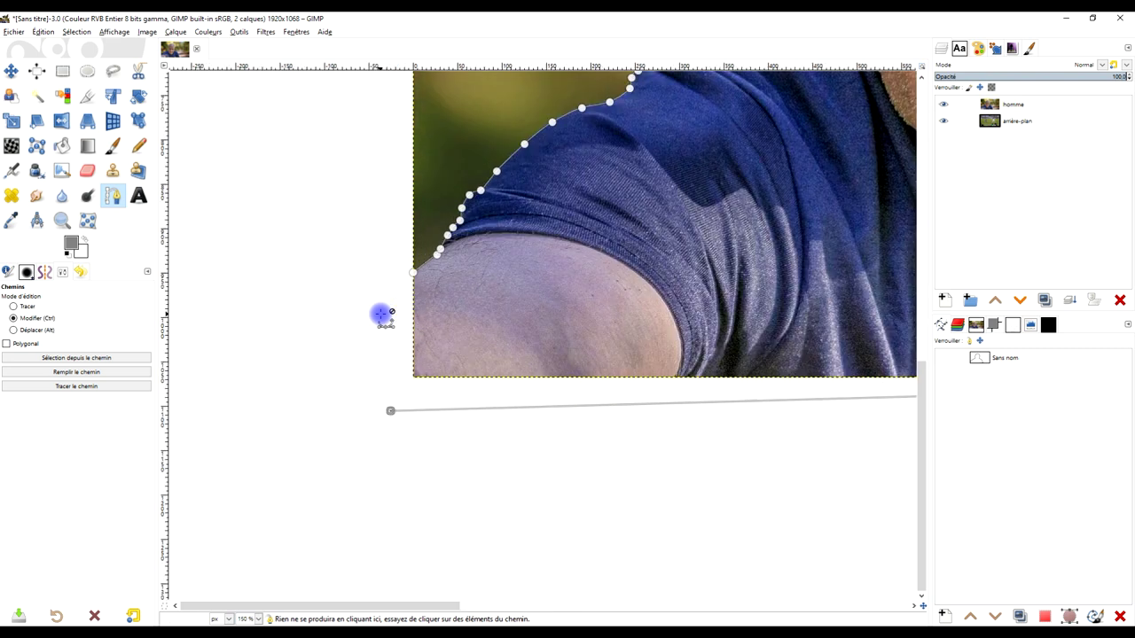
{"action": "scroll", "coordinate": [532, 292], "scroll_direction": "up", "scroll_amount": 2}
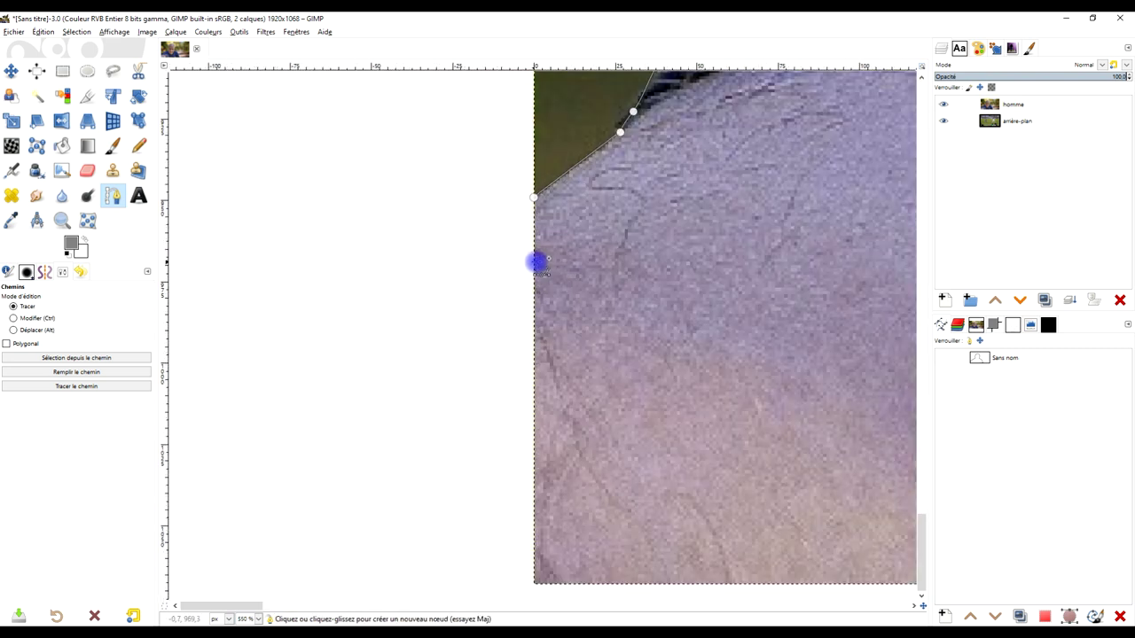
{"action": "scroll", "coordinate": [538, 261], "scroll_direction": "up", "scroll_amount": 1}
{"action": "left_click", "coordinate": [508, 238]}
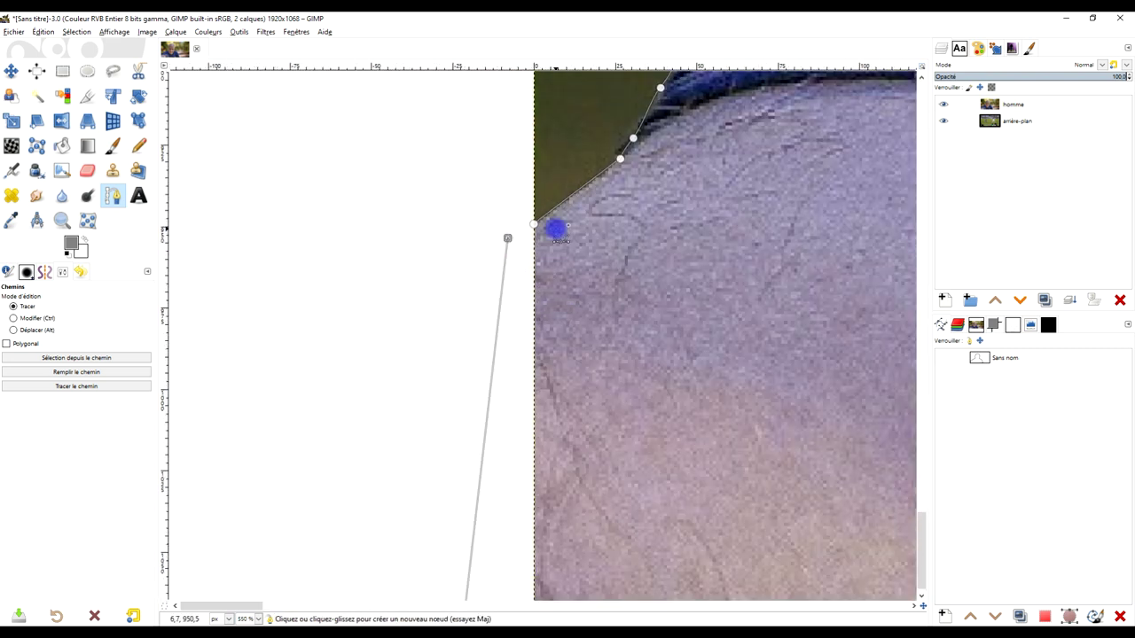
{"action": "scroll", "coordinate": [536, 228], "scroll_direction": "up", "scroll_amount": 1}
{"action": "scroll", "coordinate": [538, 289], "scroll_direction": "up", "scroll_amount": 2}
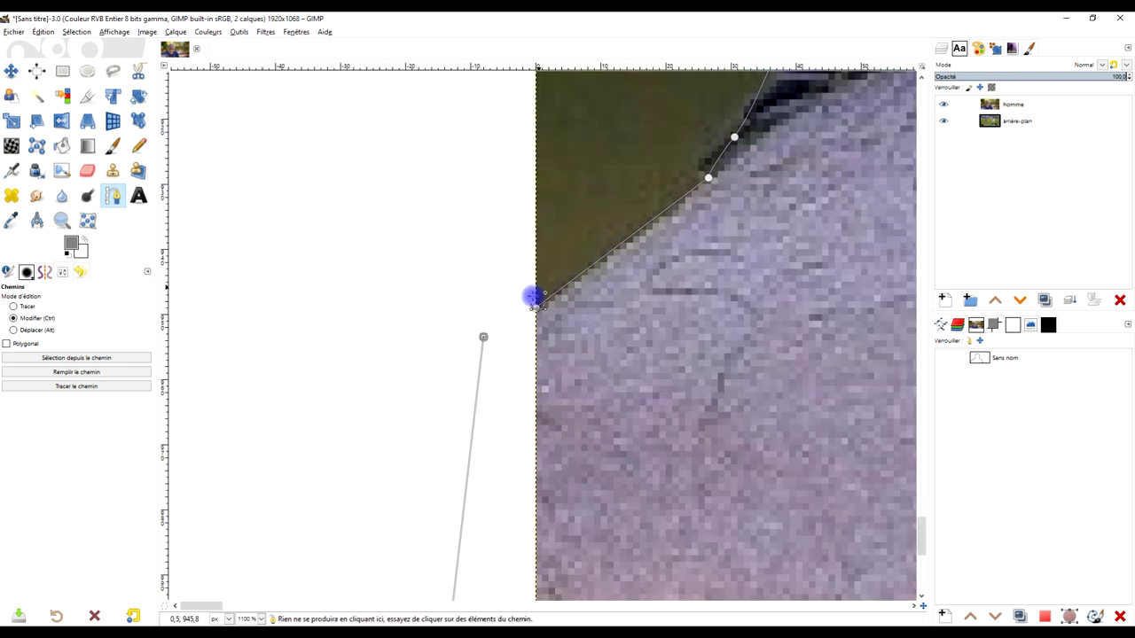
Join the path back to its first node and convert it into a selection
{"action": "key", "text": "ctrl"}
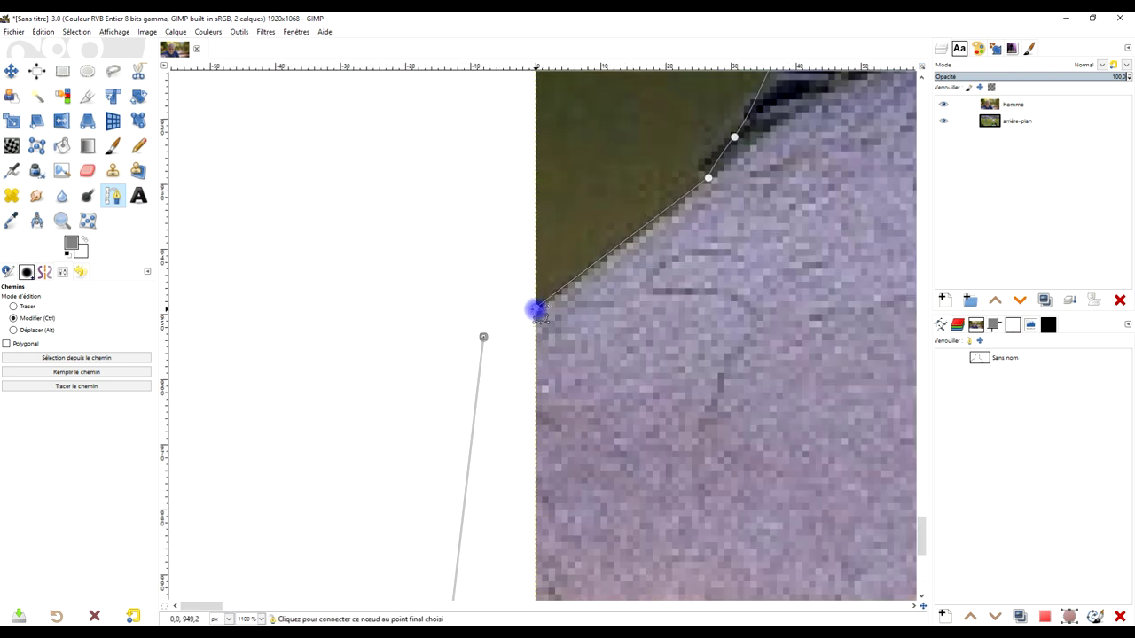
{"action": "left_click", "coordinate": [537, 308], "text": "ctrl"}
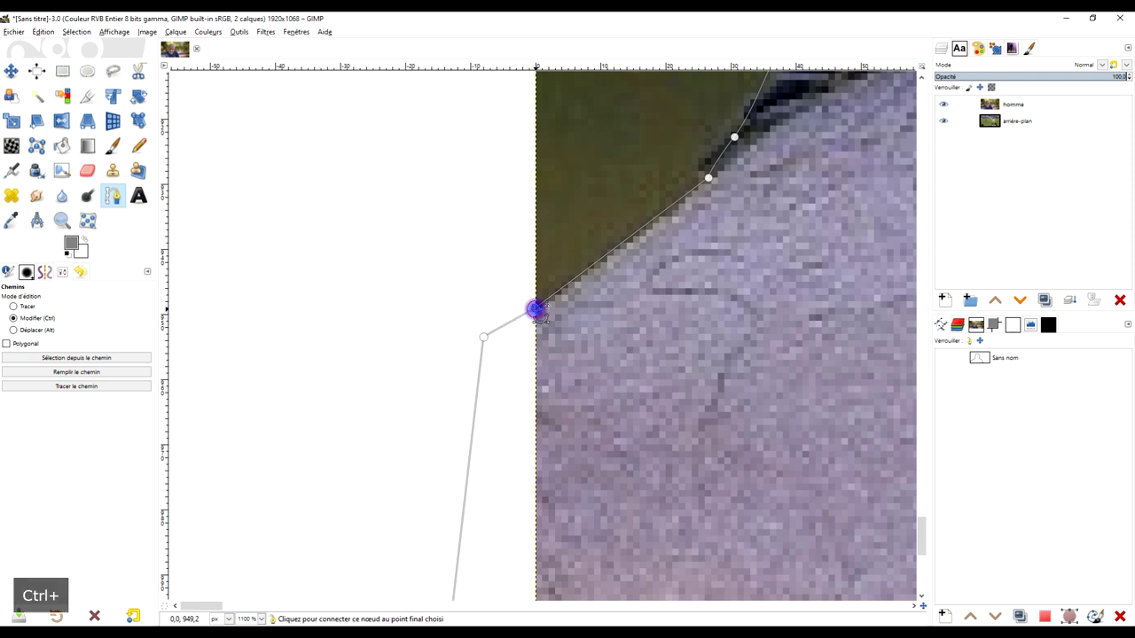
{"action": "scroll", "coordinate": [621, 317], "scroll_direction": "down", "scroll_amount": 5}
{"action": "scroll", "coordinate": [576, 306], "scroll_direction": "down", "scroll_amount": 1}
{"action": "scroll", "coordinate": [532, 293], "scroll_direction": "down", "scroll_amount": 1}
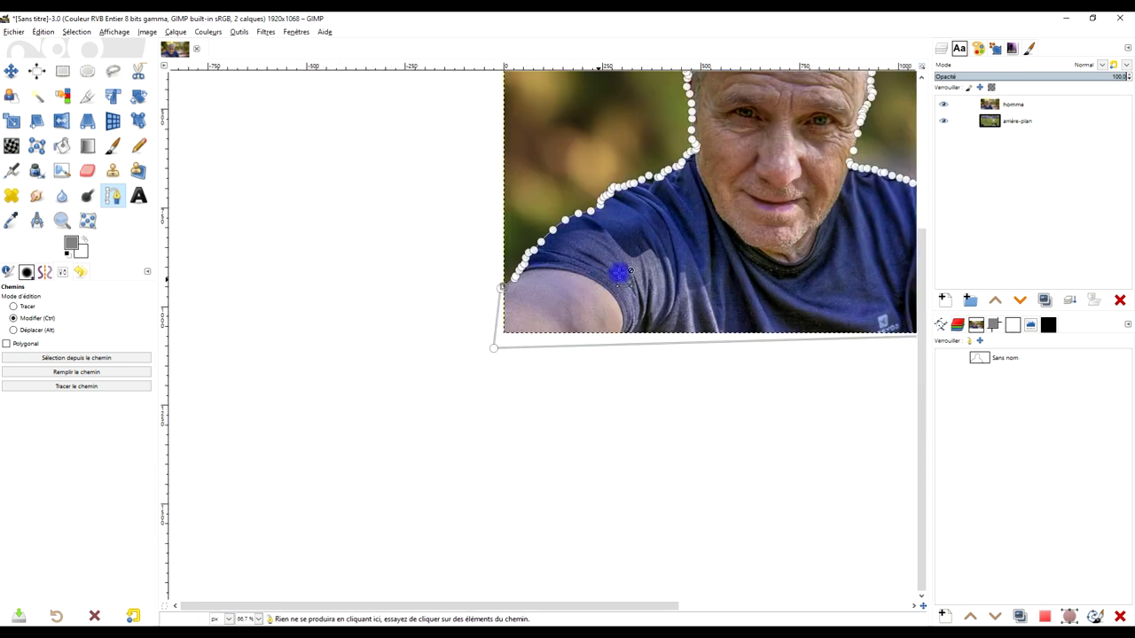
{"action": "scroll", "coordinate": [537, 294], "scroll_direction": "down", "scroll_amount": 1}
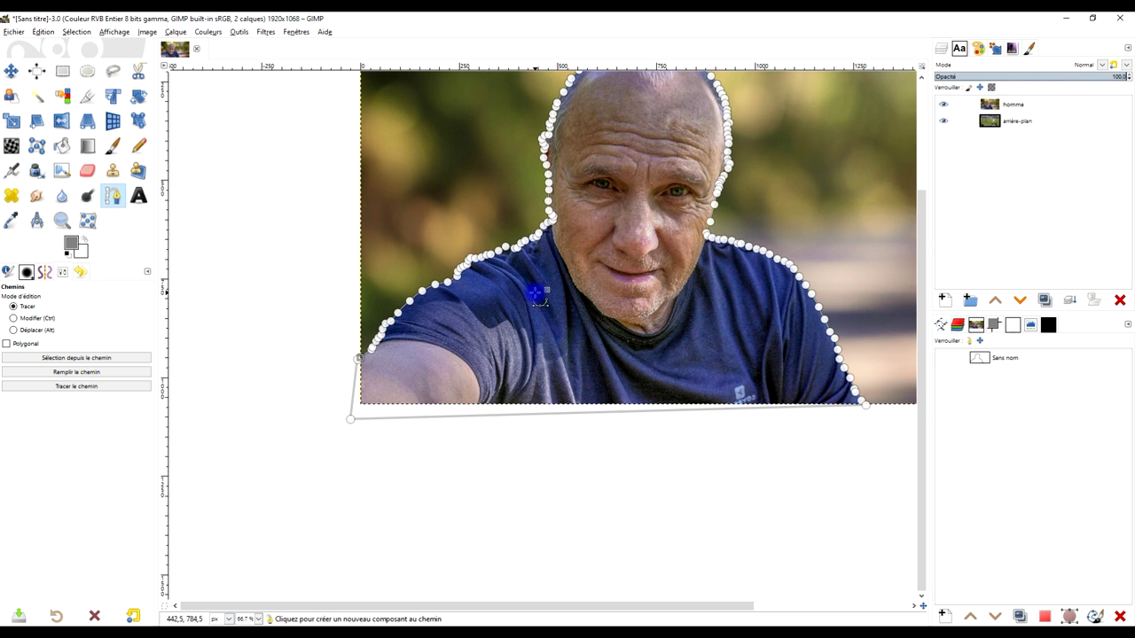
{"action": "key", "text": "Return"}
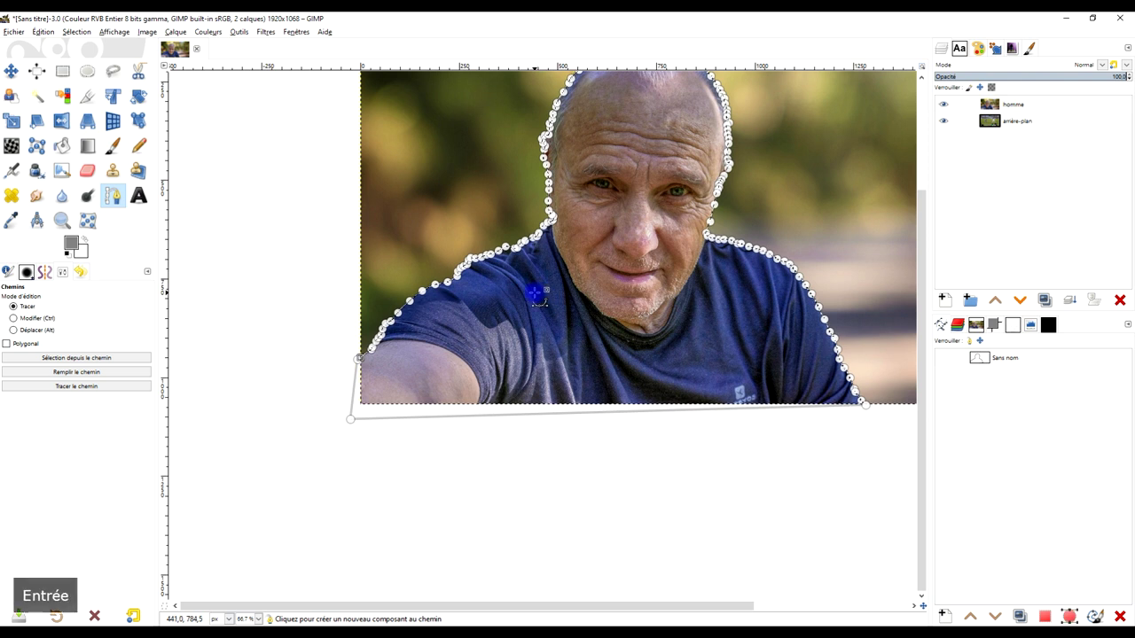
Switch to the Free Select tool in Subtract mode and zoom out to 66.7%
{"action": "scroll", "coordinate": [547, 203], "scroll_direction": "up", "scroll_amount": 4}
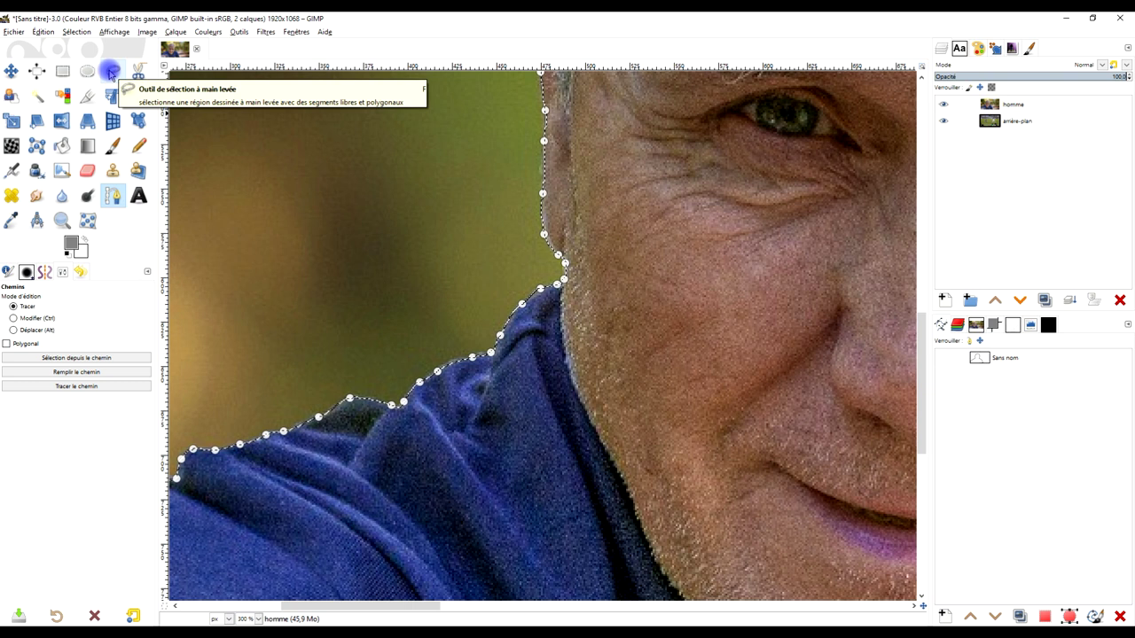
{"action": "left_click", "coordinate": [110, 71]}
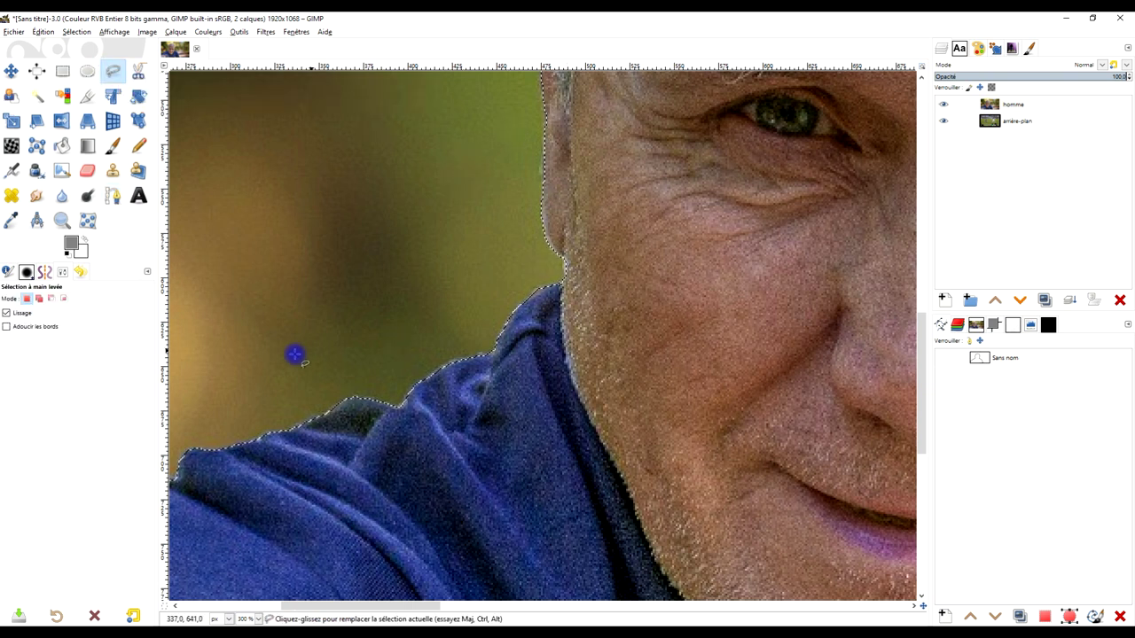
{"action": "scroll", "coordinate": [488, 439], "scroll_direction": "down", "scroll_amount": 2}
{"action": "scroll", "coordinate": [577, 435], "scroll_direction": "down", "scroll_amount": 3}
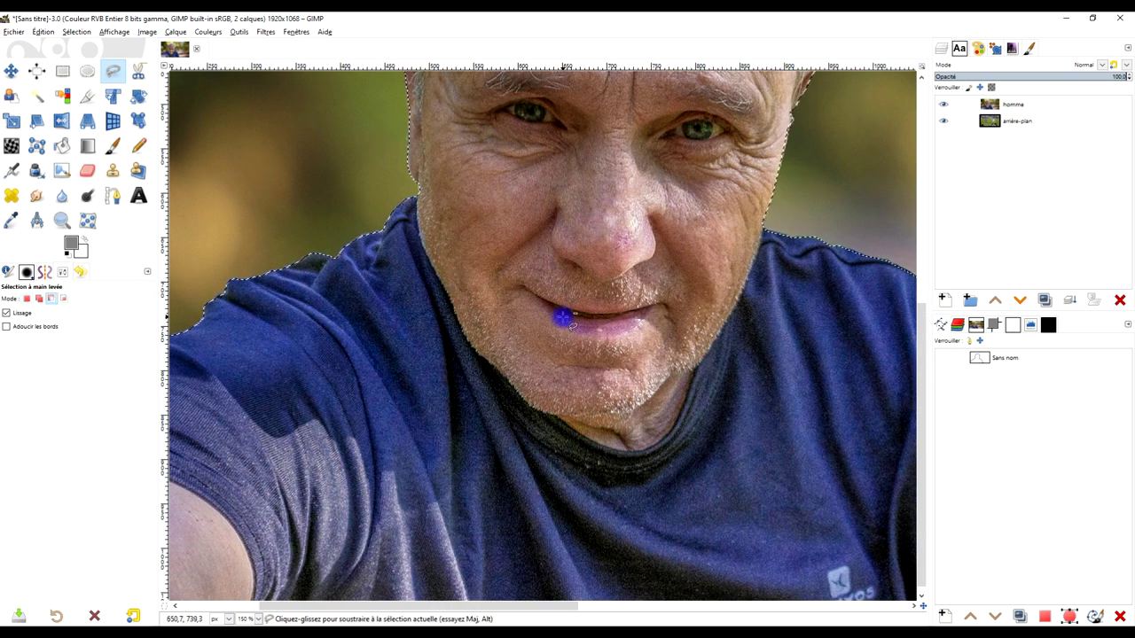
{"action": "scroll", "coordinate": [562, 317], "scroll_direction": "down", "scroll_amount": 2}
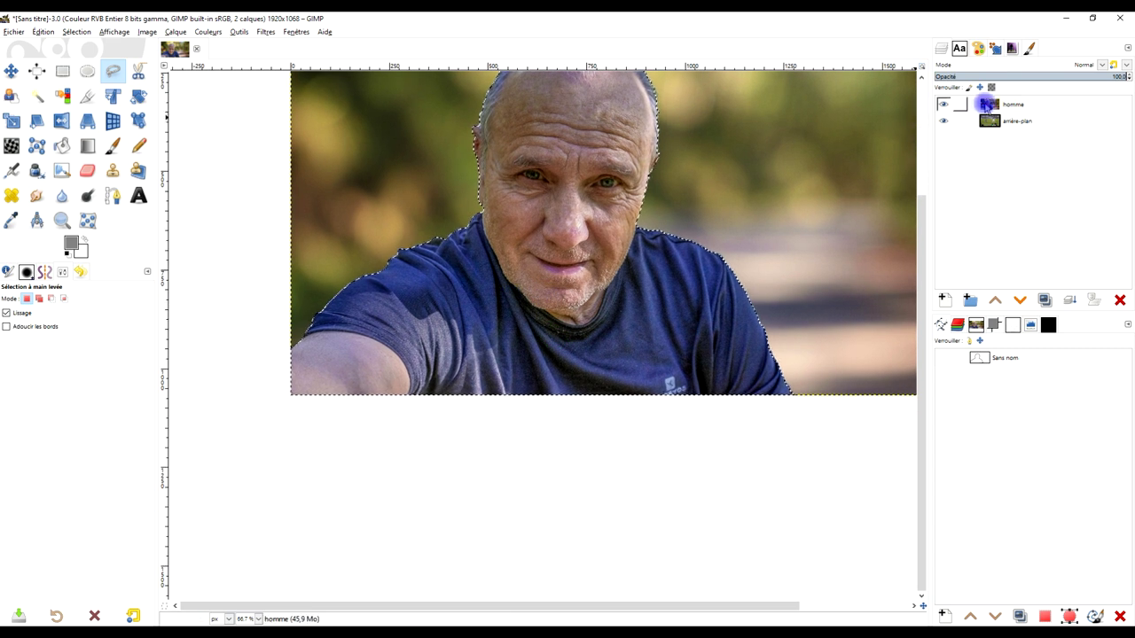
Add a layer mask initialised from the Selection to the homme layer
{"action": "right_click", "coordinate": [986, 107]}
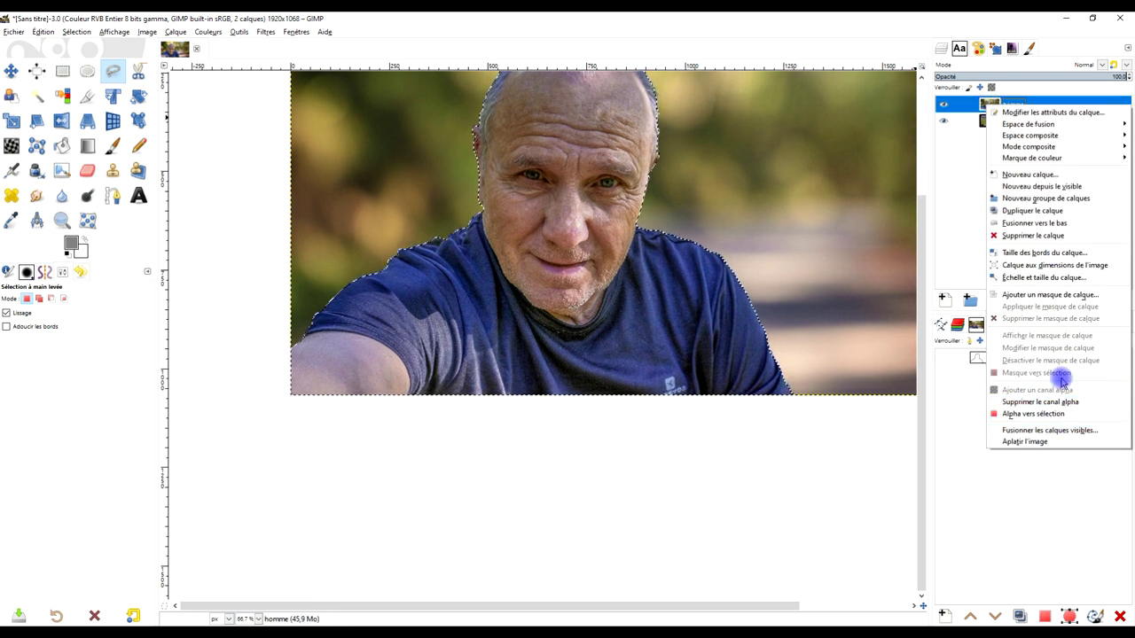
{"action": "left_click", "coordinate": [1043, 296]}
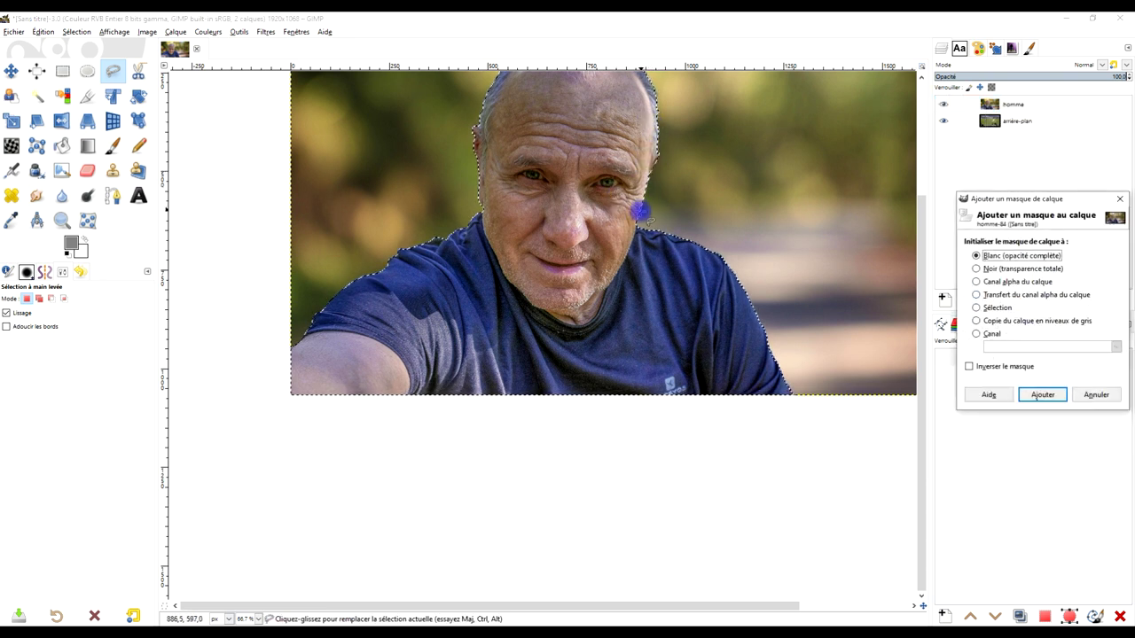
{"action": "left_click_drag", "start_coordinate": [1004, 203], "coordinate": [723, 143]}
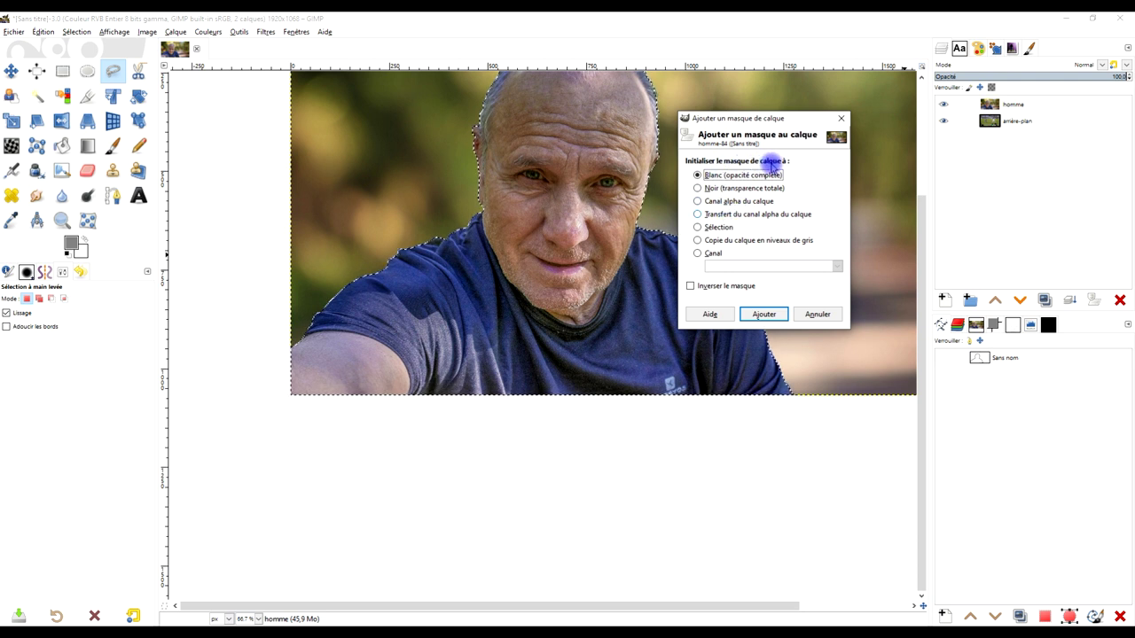
{"action": "left_click", "coordinate": [768, 325]}
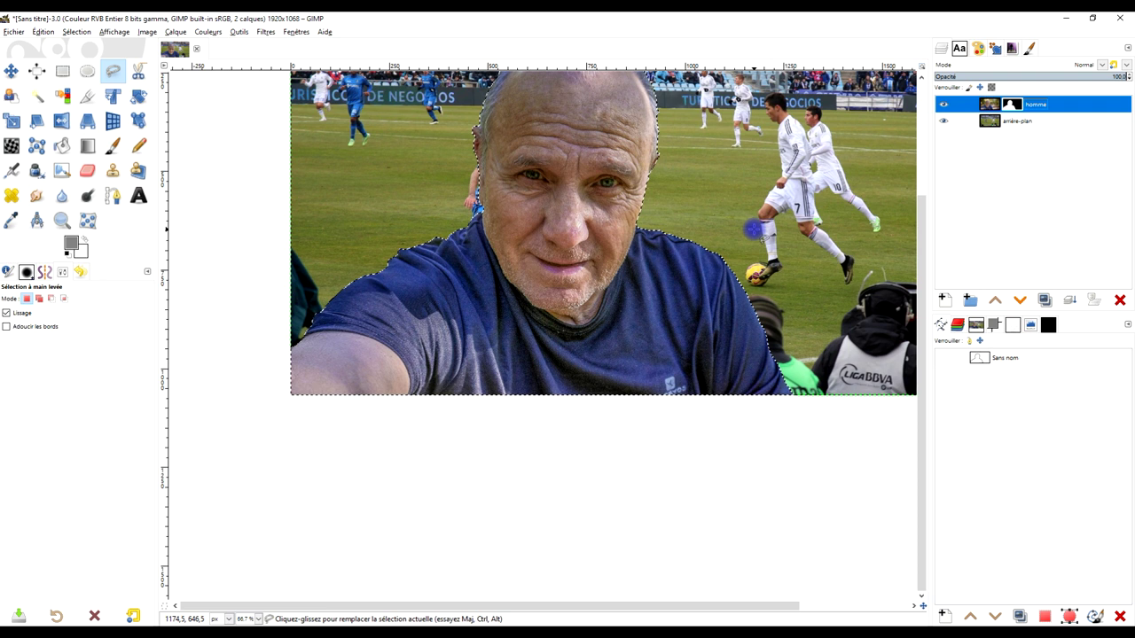
Switch to Rectangle Select at full-size view and inspect the masked composite
{"action": "key", "text": "1"}
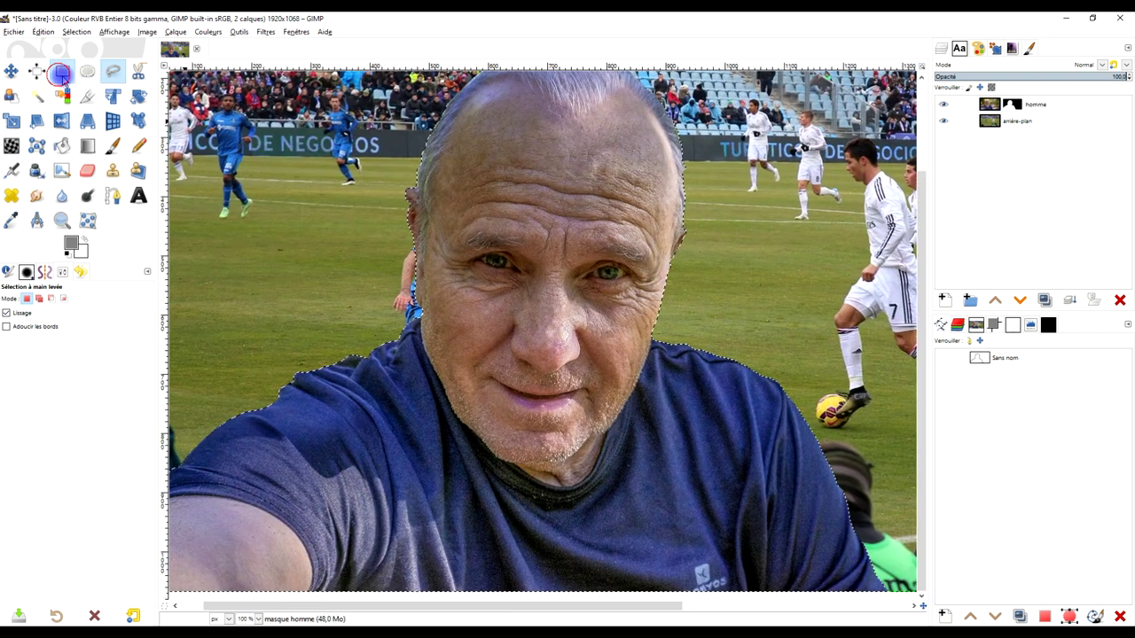
{"action": "left_click", "coordinate": [61, 74]}
{"action": "scroll", "coordinate": [381, 203], "scroll_direction": "down", "scroll_amount": 2}
{"action": "scroll", "coordinate": [403, 221], "scroll_direction": "up", "scroll_amount": 2}
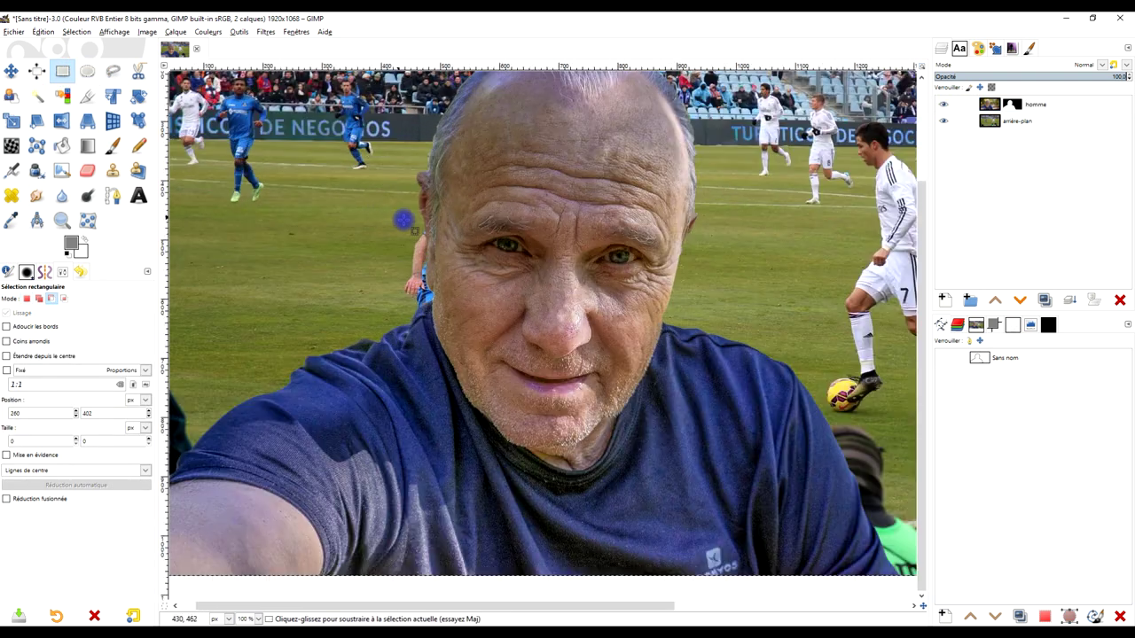
{"action": "scroll", "coordinate": [404, 220], "scroll_direction": "down", "scroll_amount": 2}
{"action": "scroll", "coordinate": [615, 261], "scroll_direction": "up", "scroll_amount": 1}
{"action": "scroll", "coordinate": [510, 208], "scroll_direction": "up", "scroll_amount": 1}
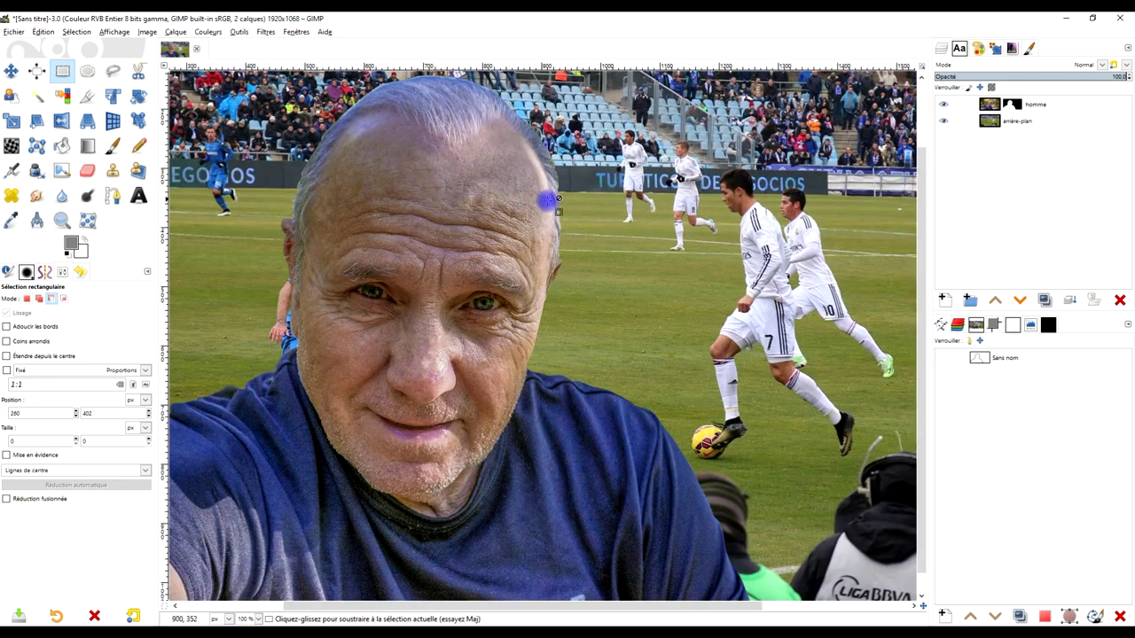
{"action": "scroll", "coordinate": [653, 246], "scroll_direction": "right", "scroll_amount": 1}
{"action": "scroll", "coordinate": [620, 248], "scroll_direction": "up", "scroll_amount": 1}
{"action": "scroll", "coordinate": [598, 220], "scroll_direction": "up", "scroll_amount": 1}
{"action": "scroll", "coordinate": [594, 221], "scroll_direction": "down", "scroll_amount": 2}
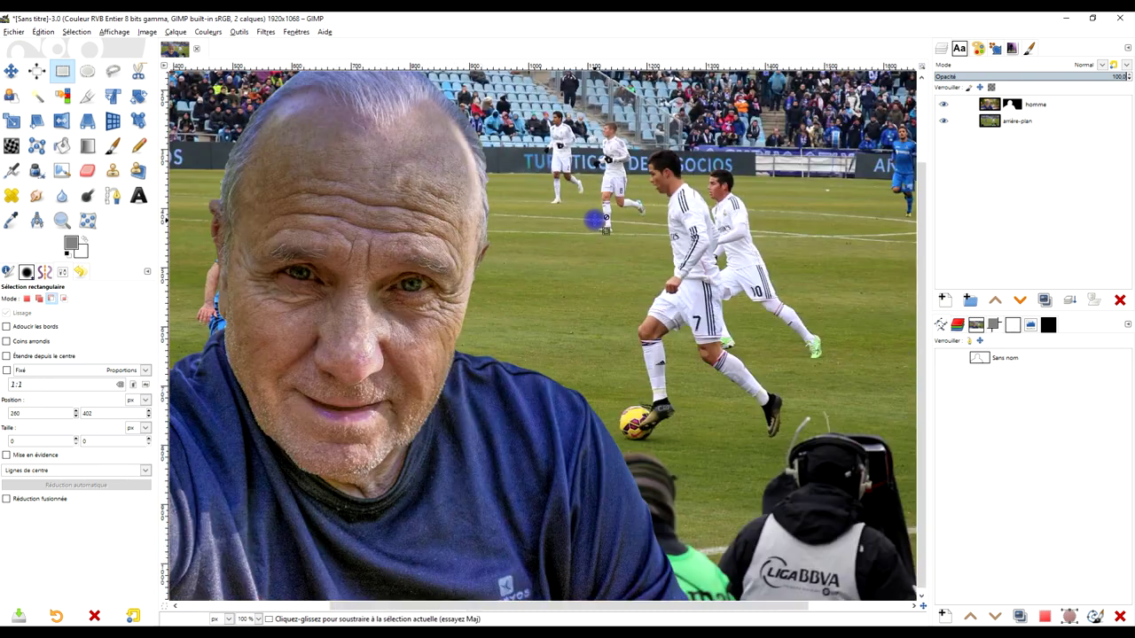
{"action": "scroll", "coordinate": [577, 213], "scroll_direction": "down", "scroll_amount": 2}
{"action": "scroll", "coordinate": [570, 209], "scroll_direction": "up", "scroll_amount": 1}
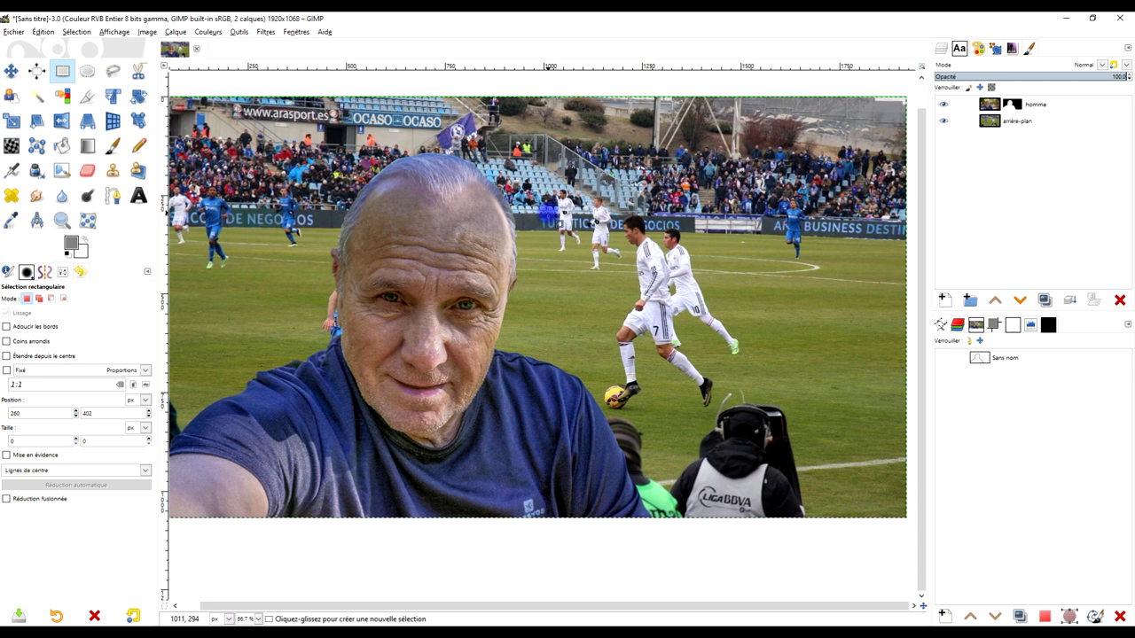
Check the stadium around the man's silhouette, then activate homme and show the Colours menu
{"action": "scroll", "coordinate": [602, 218], "scroll_direction": "up", "scroll_amount": 1}
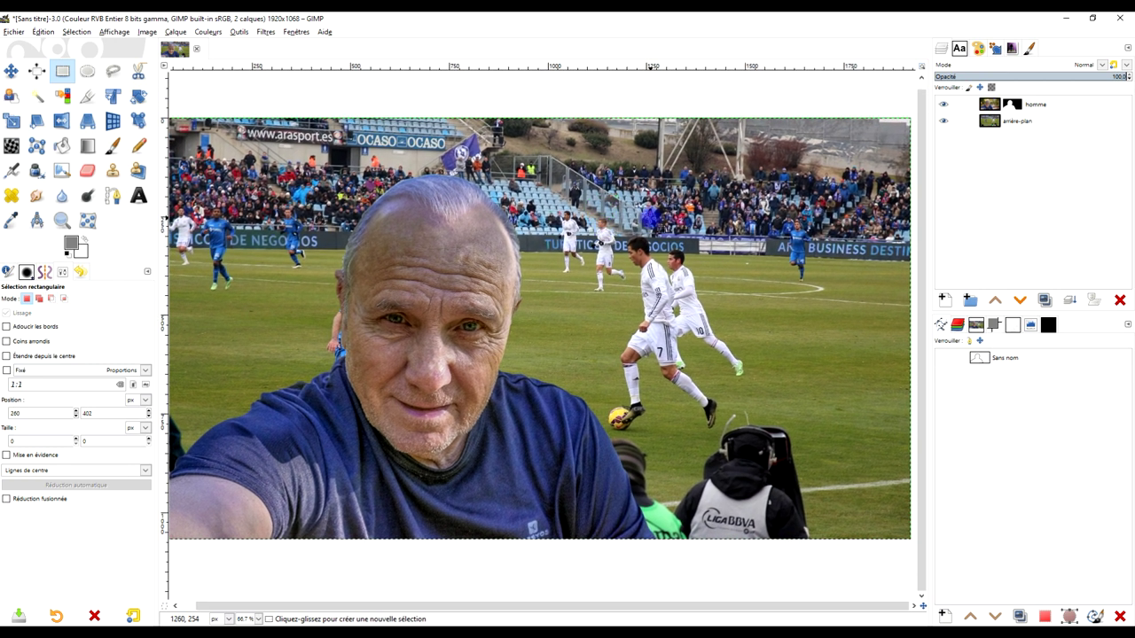
{"action": "scroll", "coordinate": [646, 210], "scroll_direction": "up", "scroll_amount": 1}
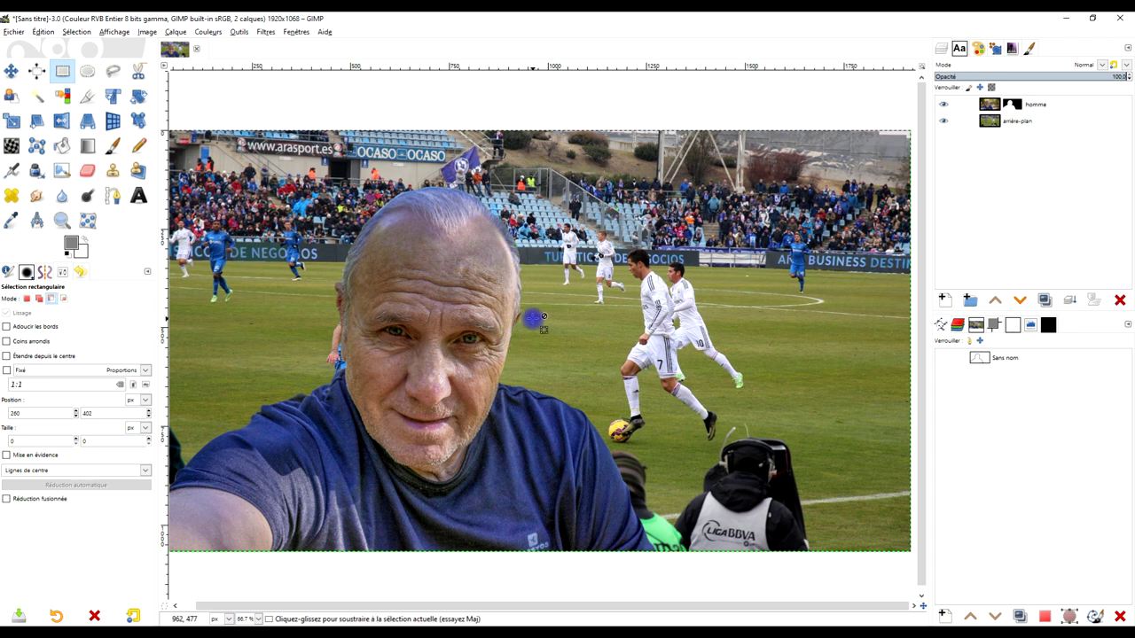
{"action": "scroll", "coordinate": [533, 318], "scroll_direction": "down", "scroll_amount": 1, "text": "ctrl"}
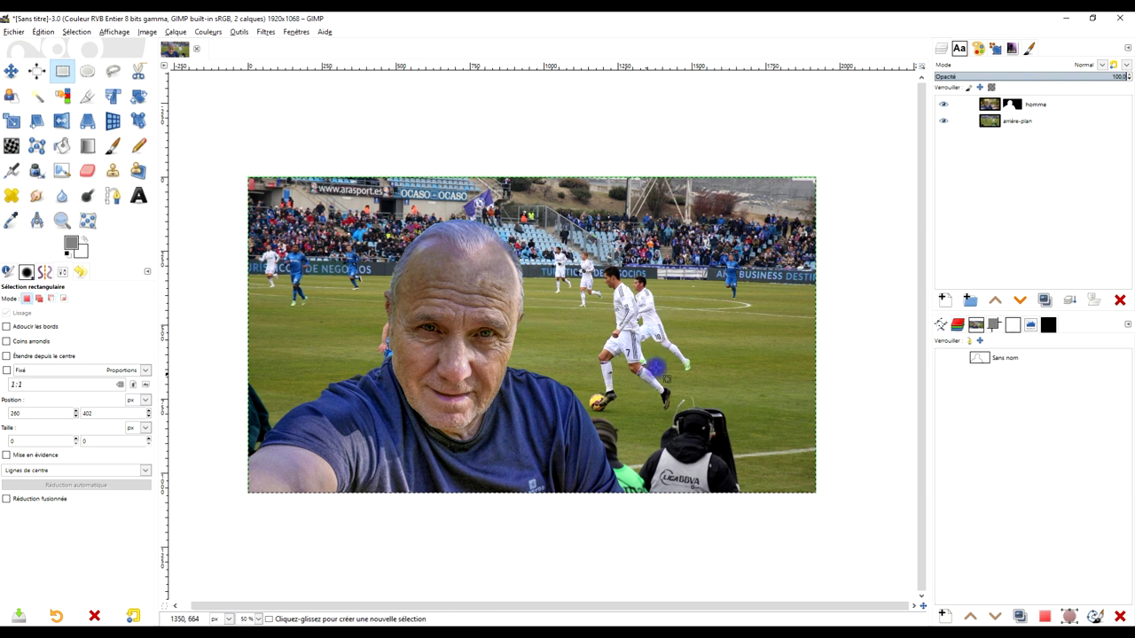
{"action": "scroll", "coordinate": [547, 285], "scroll_direction": "up", "scroll_amount": 1, "text": "ctrl"}
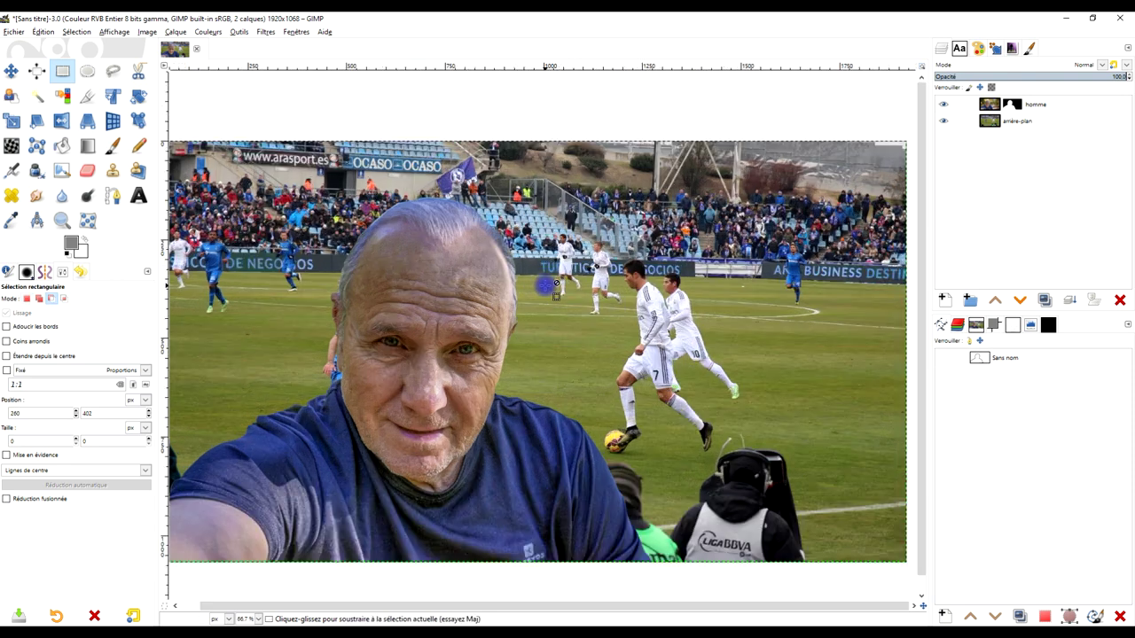
{"action": "scroll", "coordinate": [634, 390], "scroll_direction": "down", "scroll_amount": 1}
{"action": "scroll", "coordinate": [633, 390], "scroll_direction": "left", "scroll_amount": 1}
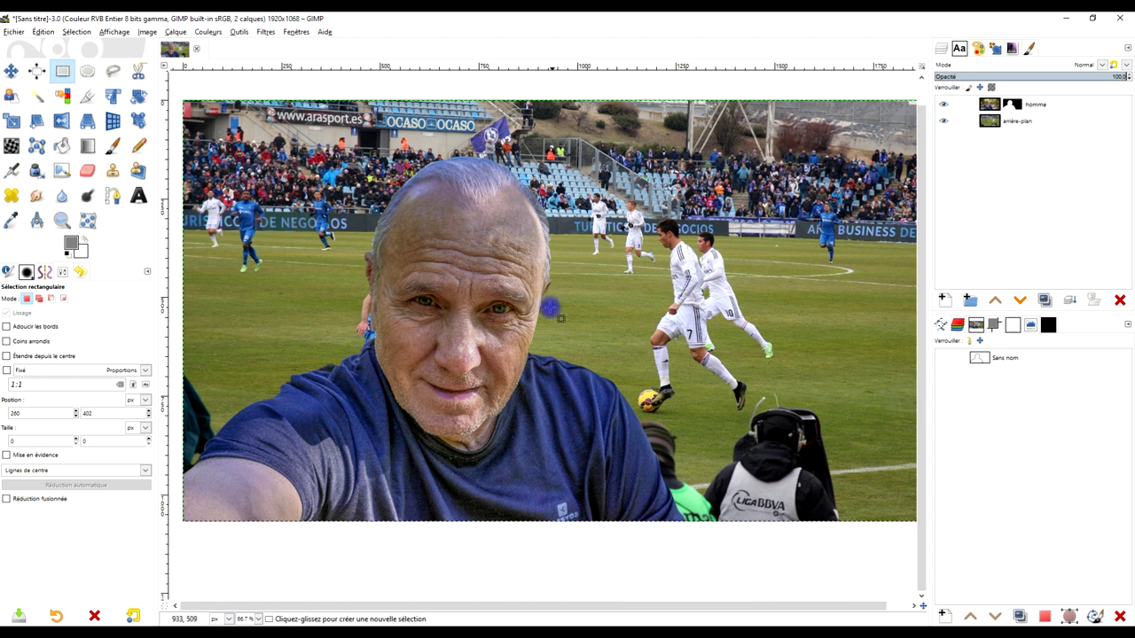
{"action": "scroll", "coordinate": [578, 329], "scroll_direction": "down", "scroll_amount": 1, "text": "ctrl"}
{"action": "scroll", "coordinate": [578, 328], "scroll_direction": "up", "scroll_amount": 1, "text": "ctrl"}
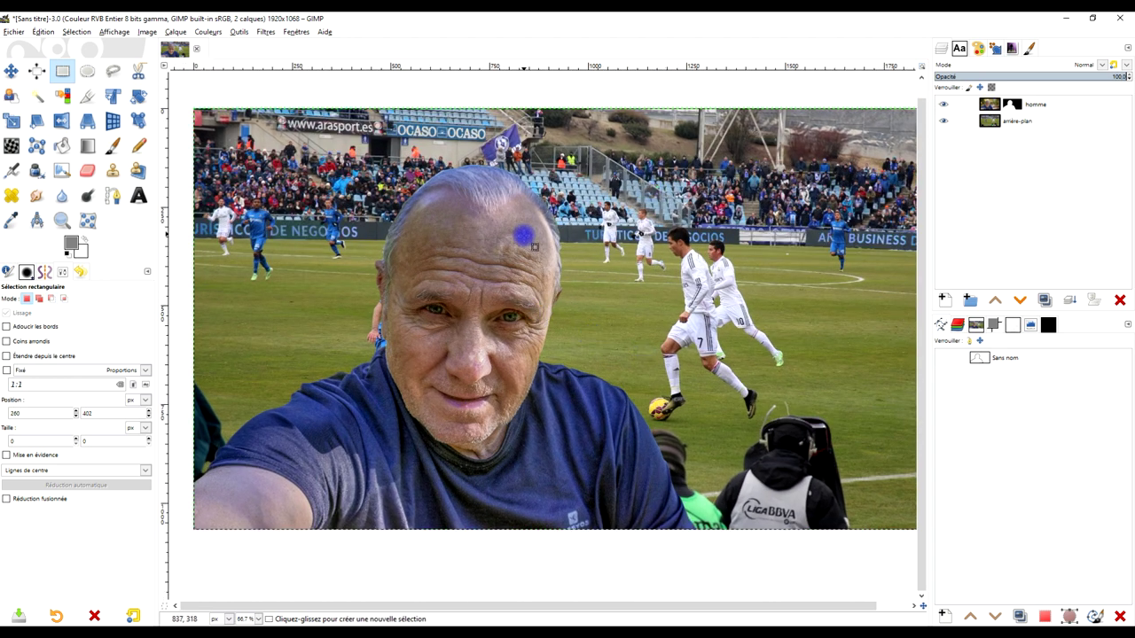
{"action": "scroll", "coordinate": [611, 306], "scroll_direction": "left", "scroll_amount": 2}
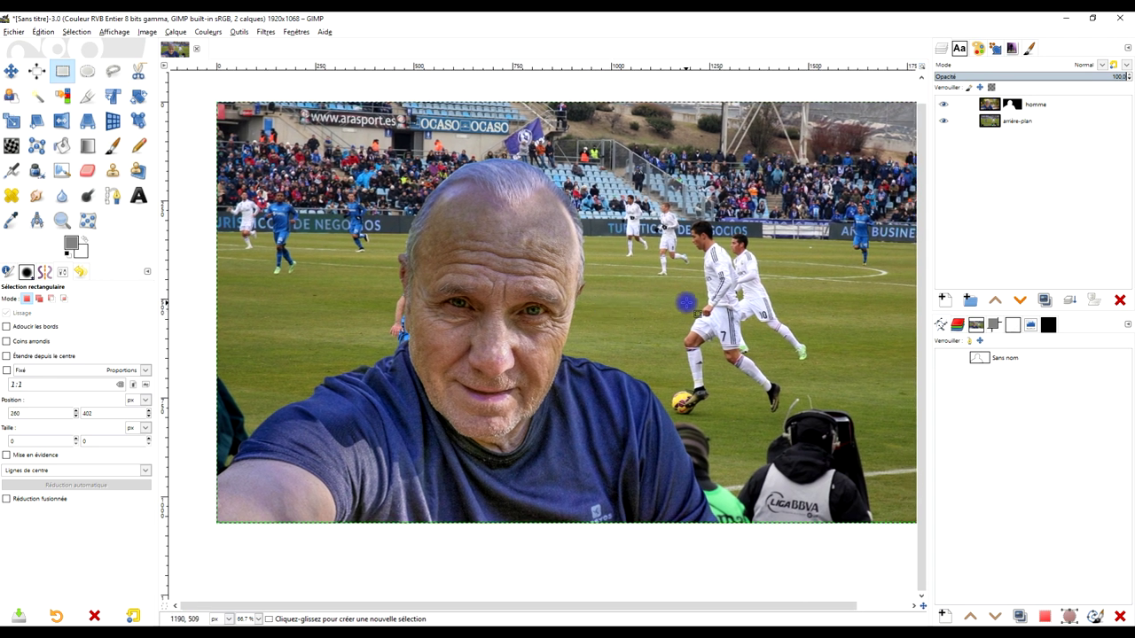
{"action": "scroll", "coordinate": [683, 299], "scroll_direction": "down", "scroll_amount": 1}
{"action": "left_click", "coordinate": [989, 105]}
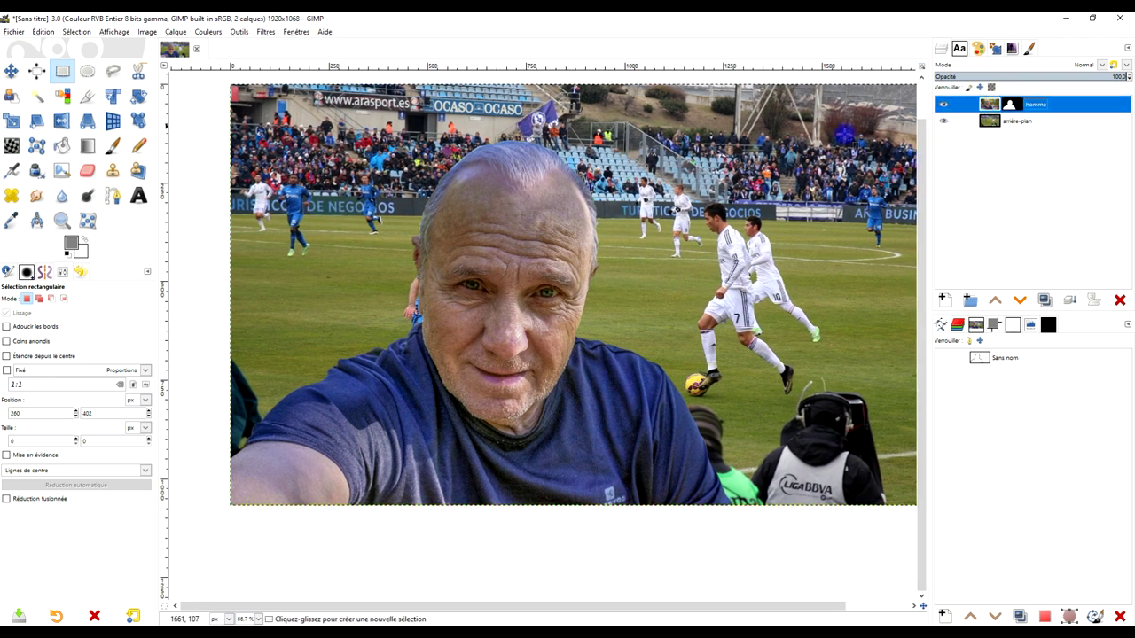
{"action": "left_click", "coordinate": [209, 33]}
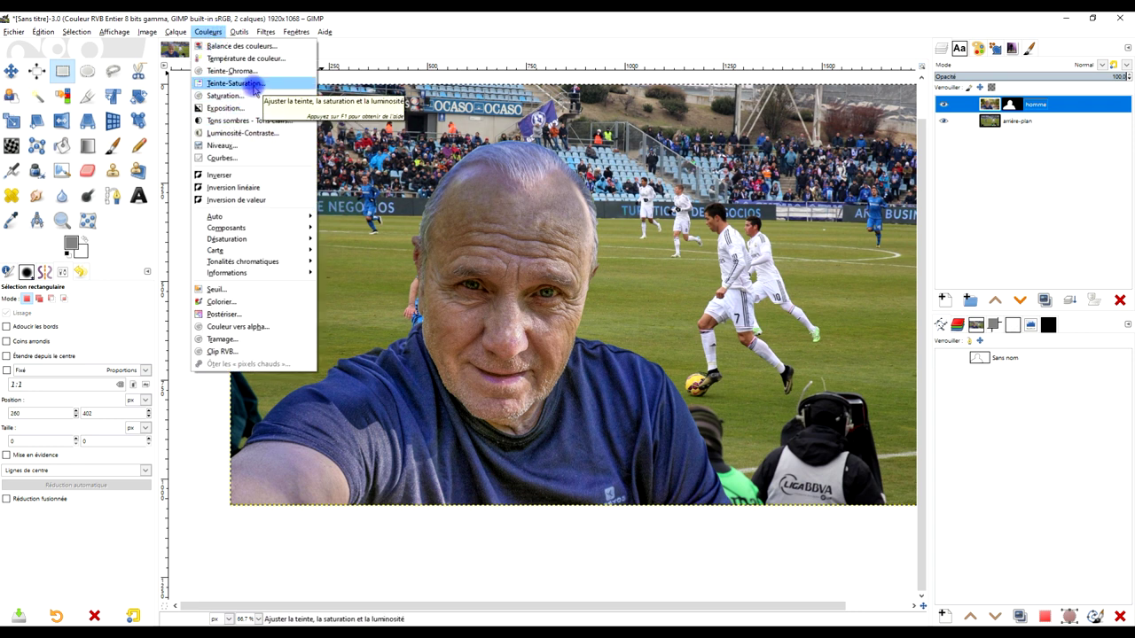
Apply Hue-Saturation to homme with saturation -16.8 and lightness about 1.8
{"action": "left_click", "coordinate": [254, 86]}
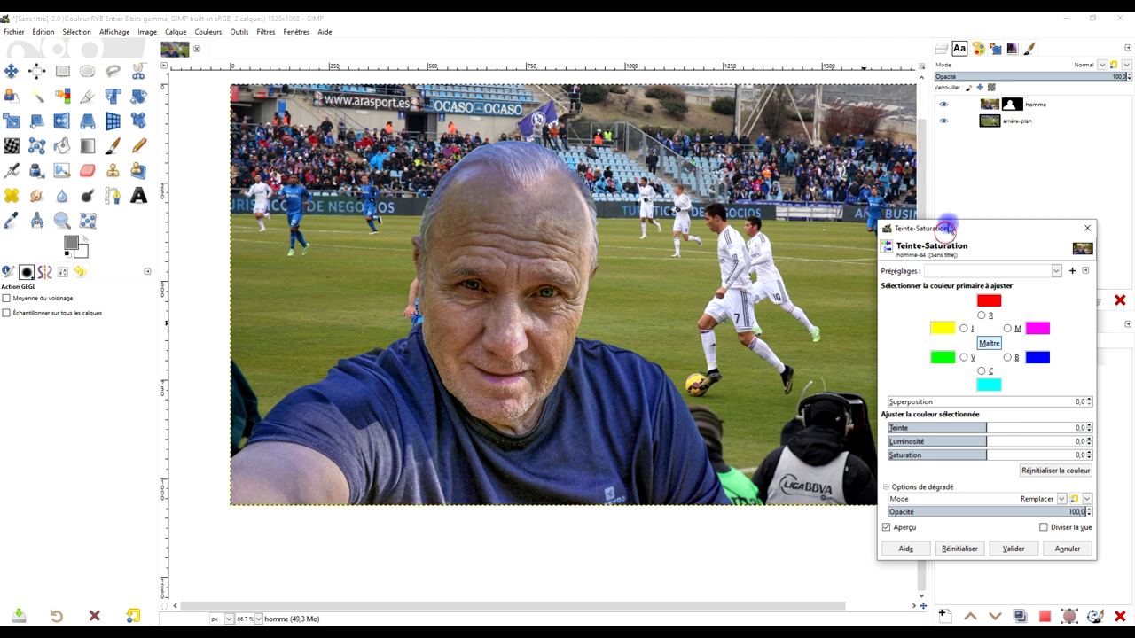
{"action": "left_click_drag", "start_coordinate": [947, 227], "coordinate": [957, 171]}
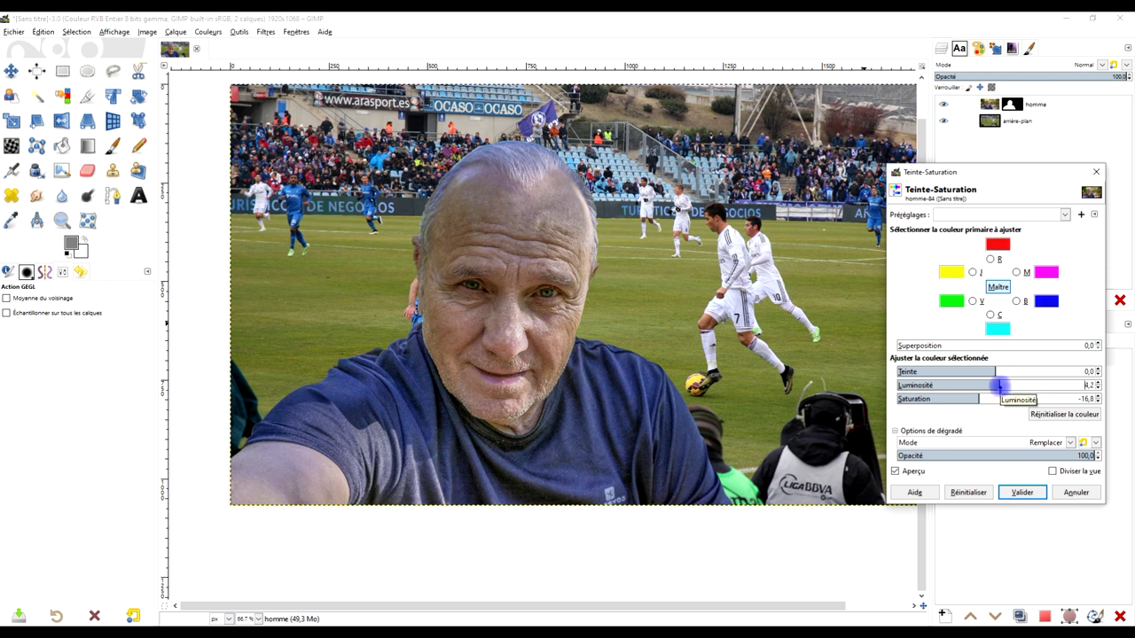
{"action": "left_click", "coordinate": [1024, 492]}
{"action": "left_click", "coordinate": [990, 105]}
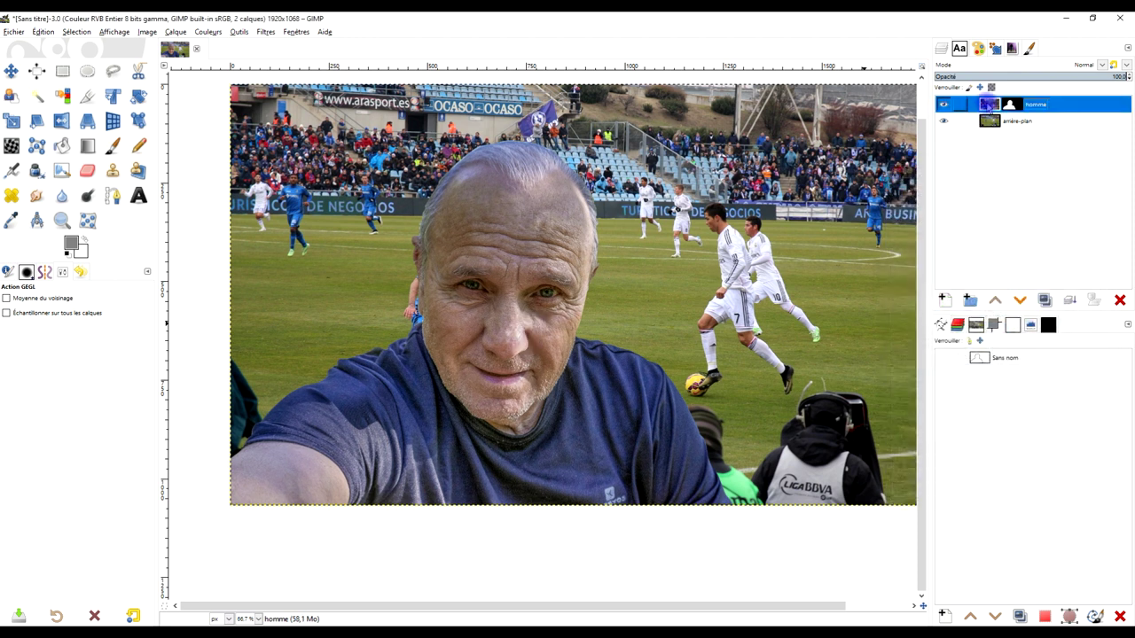
Create a transparent layer named 'fusion des grains' at the top of the stack
{"action": "left_click", "coordinate": [943, 298]}
{"action": "left_click", "coordinate": [864, 223]}
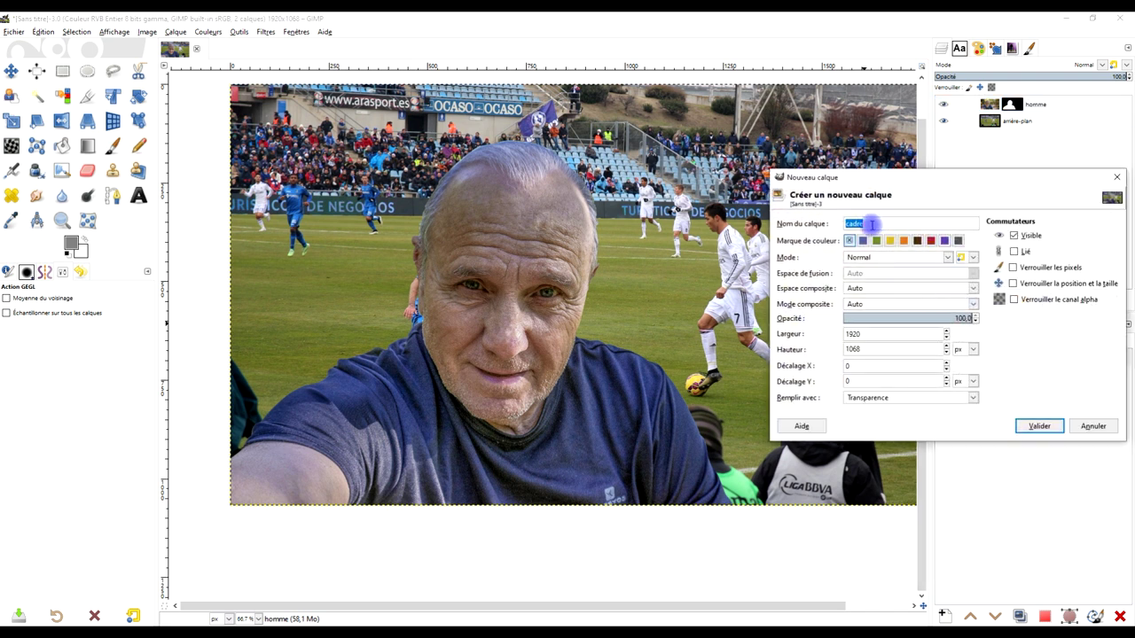
{"action": "type", "text": "f"}
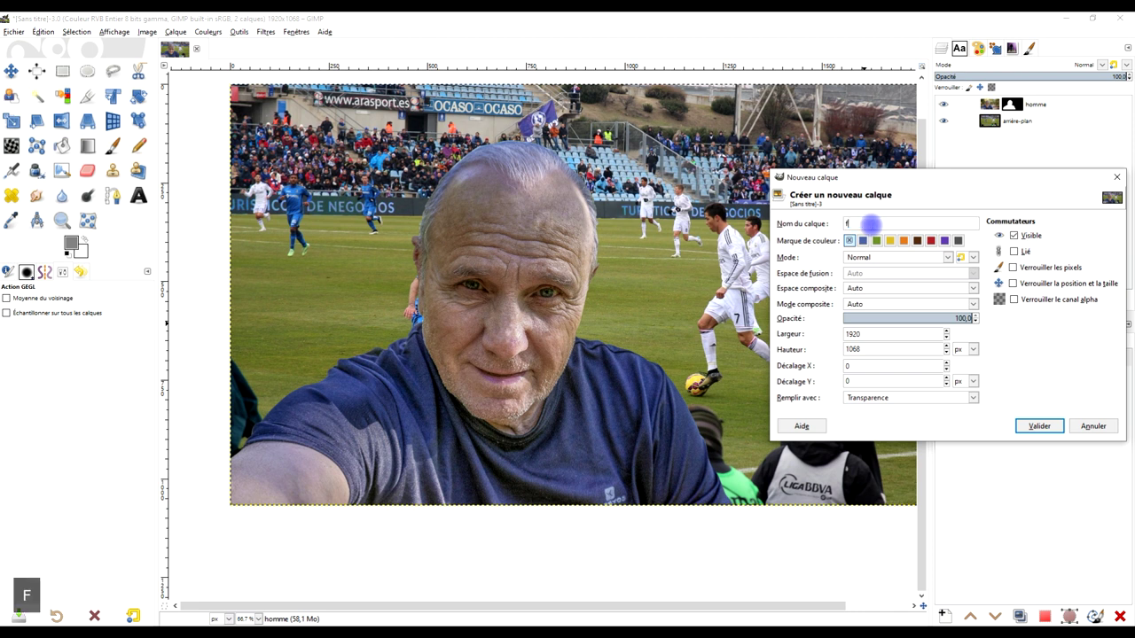
{"action": "type", "text": "usion des "}
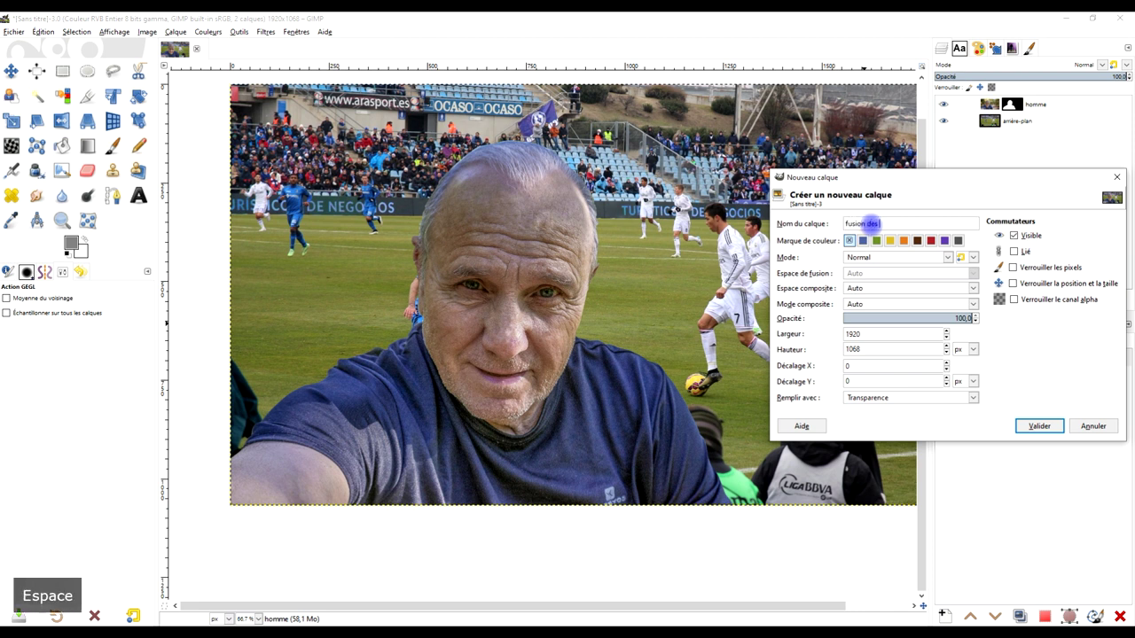
{"action": "type", "text": "grains"}
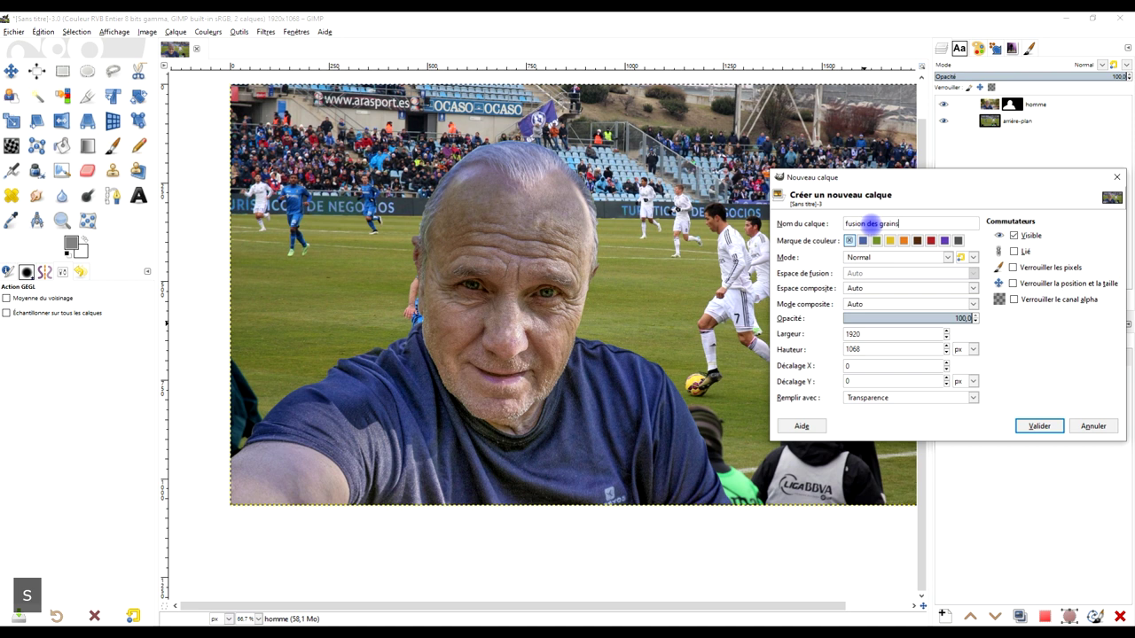
{"action": "left_click", "coordinate": [897, 399]}
{"action": "left_click", "coordinate": [1039, 425]}
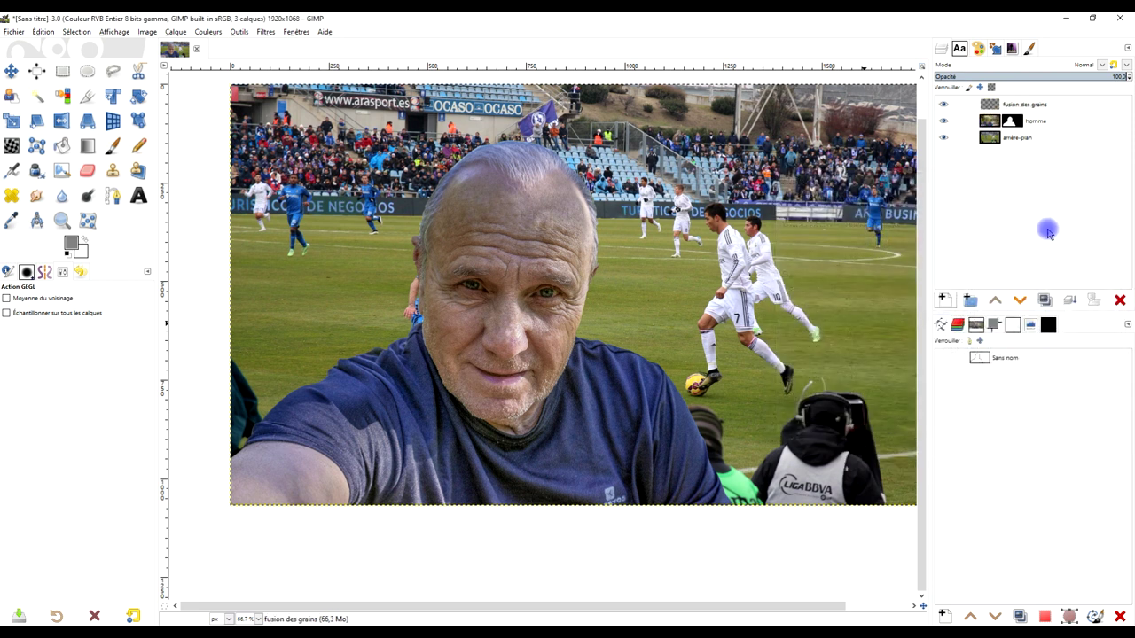
Select the Color Picker with Sample average enabled (radius 111) and Sample merged
{"action": "scroll", "coordinate": [451, 291], "scroll_direction": "up", "scroll_amount": 1}
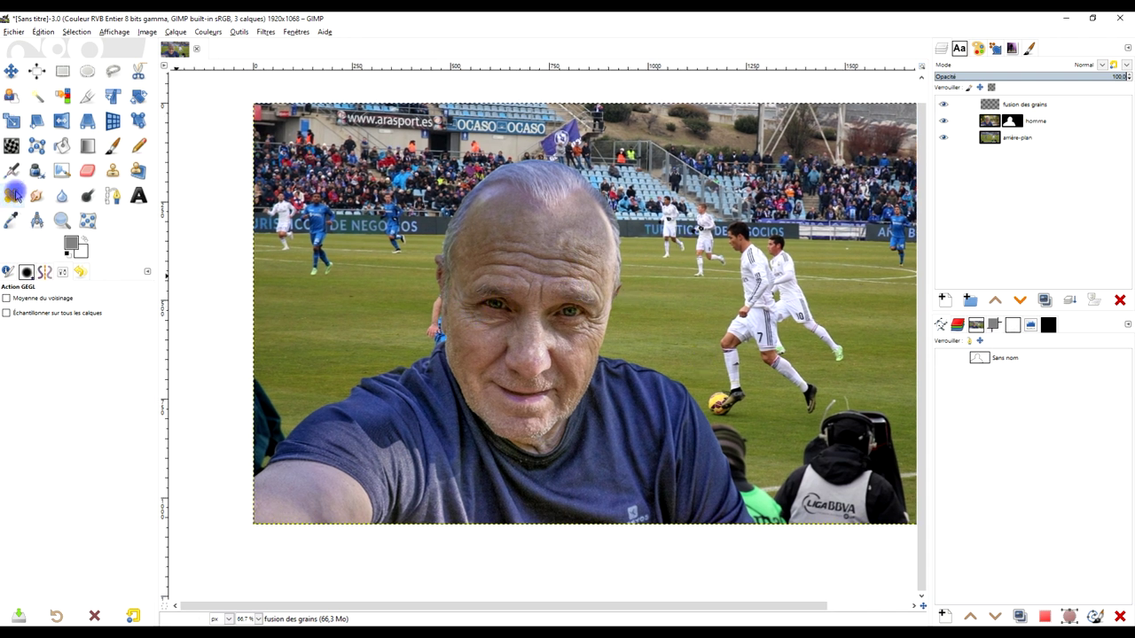
{"action": "left_click", "coordinate": [13, 221]}
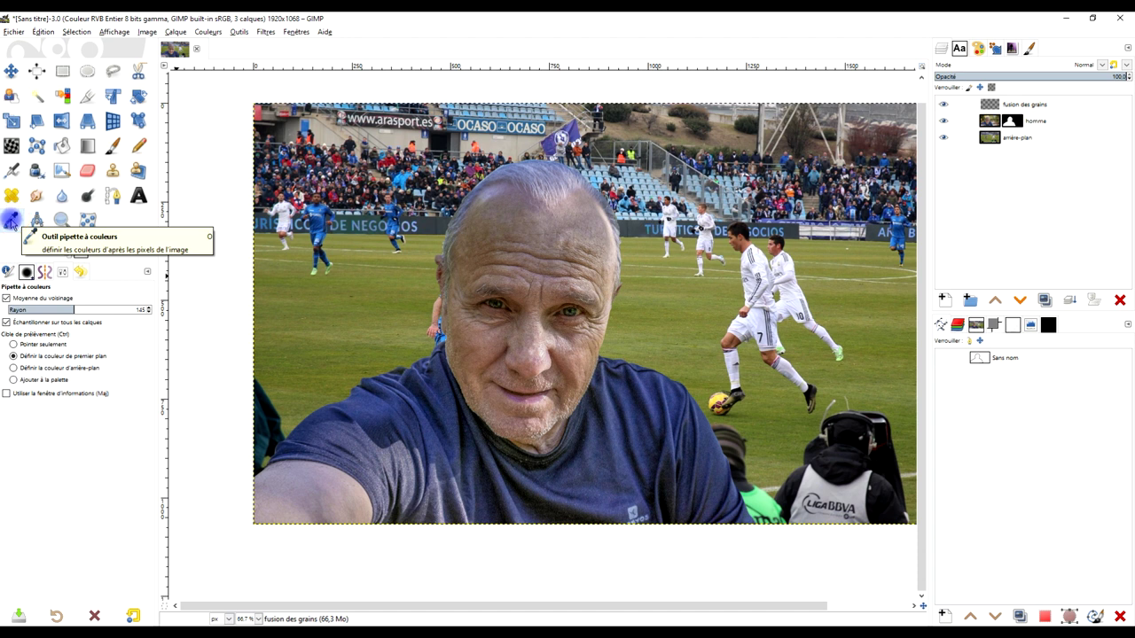
{"action": "left_click", "coordinate": [8, 298]}
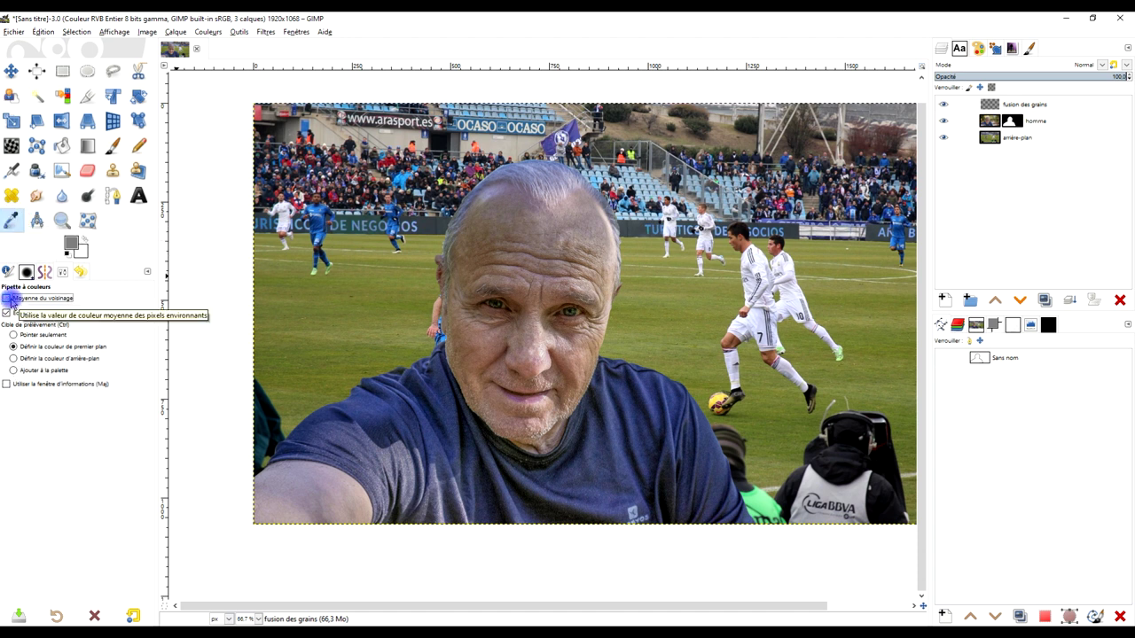
{"action": "left_click", "coordinate": [7, 298]}
Bring the cameraman area into view and make the arrière-plan layer active
{"action": "left_click_drag", "start_coordinate": [628, 304], "coordinate": [586, 226]}
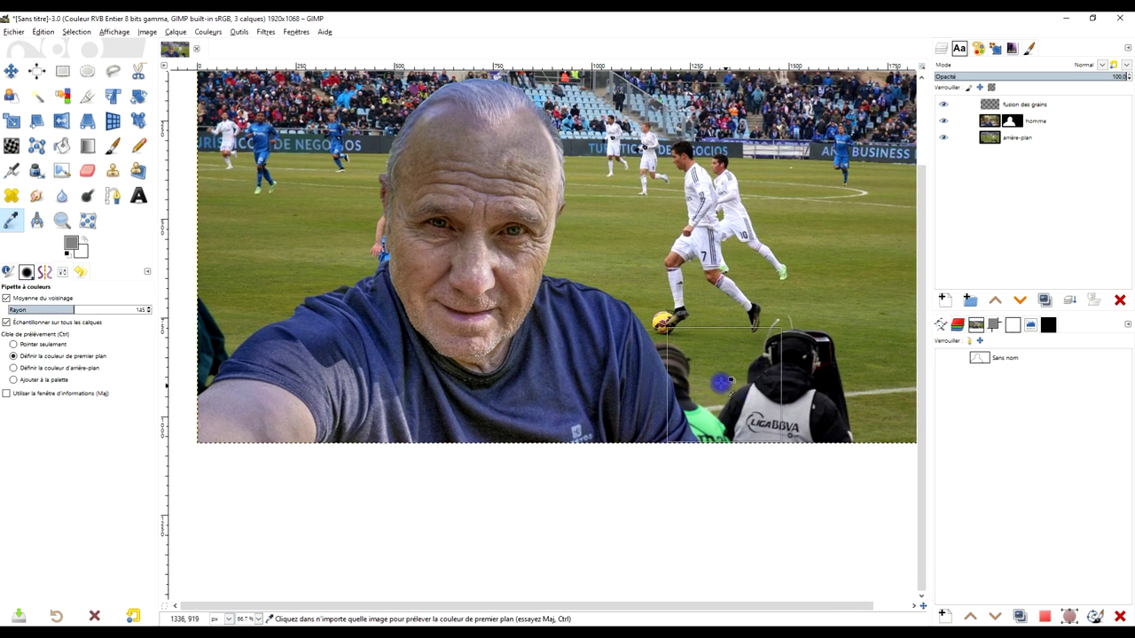
{"action": "scroll", "coordinate": [736, 383], "scroll_direction": "up", "scroll_amount": 1}
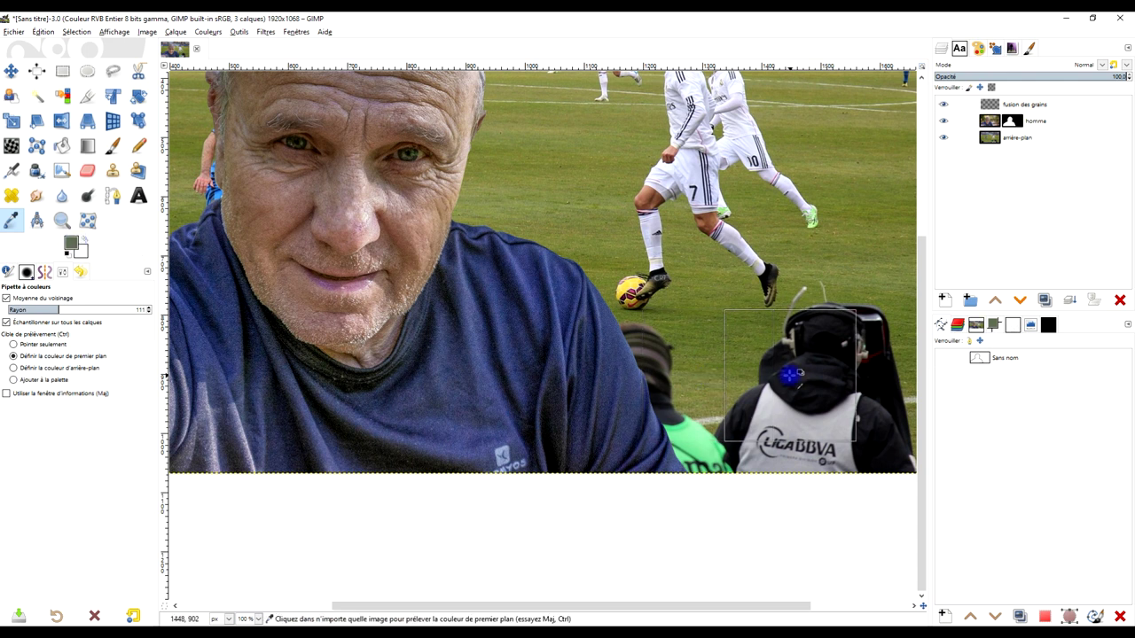
{"action": "scroll", "coordinate": [789, 375], "scroll_direction": "down", "scroll_amount": 2, "text": "ctrl"}
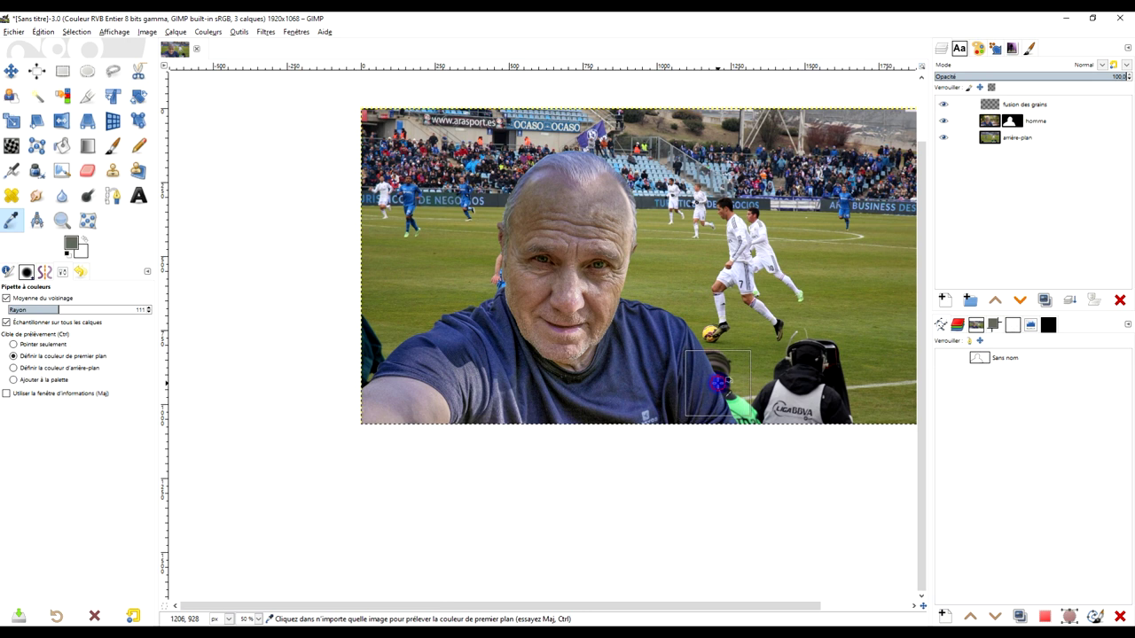
{"action": "left_click_drag", "start_coordinate": [886, 357], "coordinate": [848, 375]}
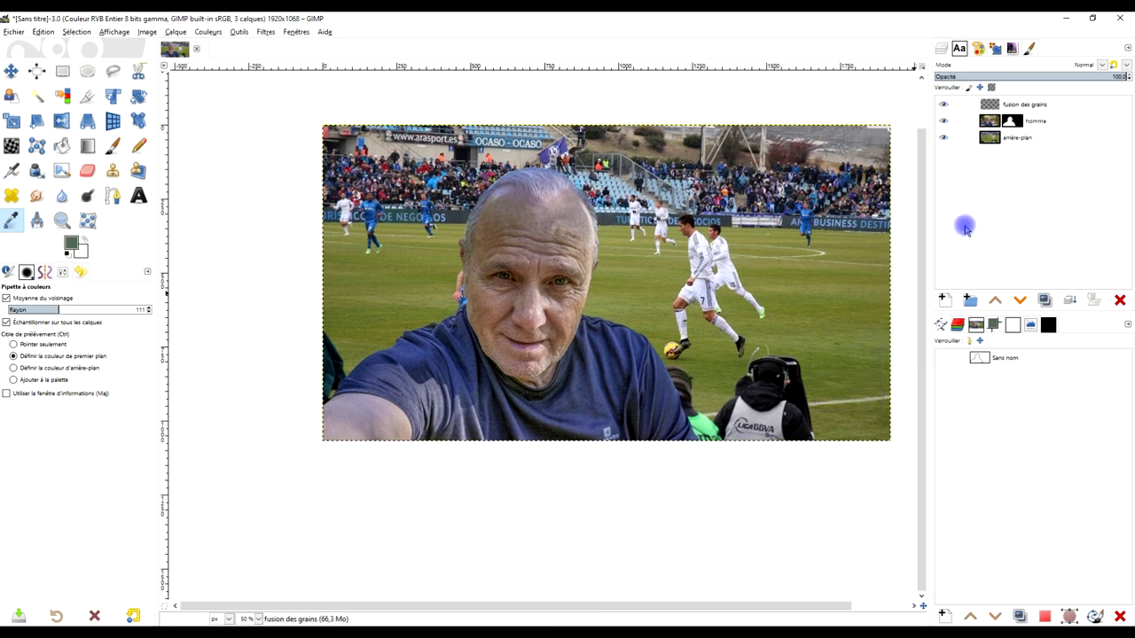
{"action": "left_click", "coordinate": [999, 137]}
{"action": "scroll", "coordinate": [780, 287], "scroll_direction": "up", "scroll_amount": 1, "text": "ctrl"}
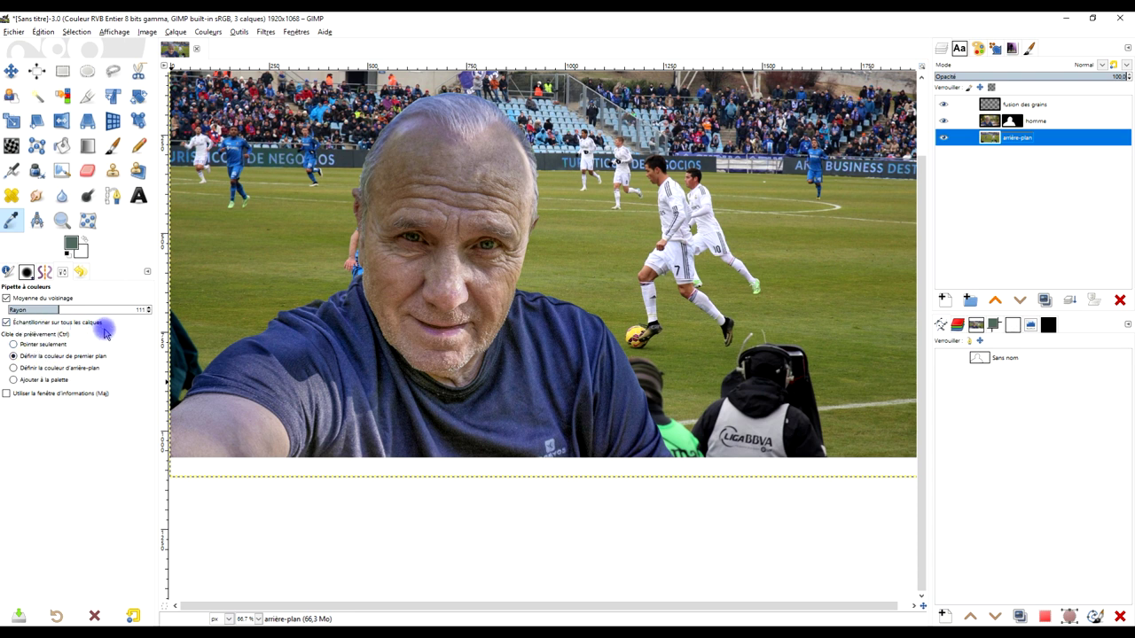
Sample foreground colours from the grass, the cameraman's hood and the pitch
{"action": "scroll", "coordinate": [719, 359], "scroll_direction": "up", "scroll_amount": 2}
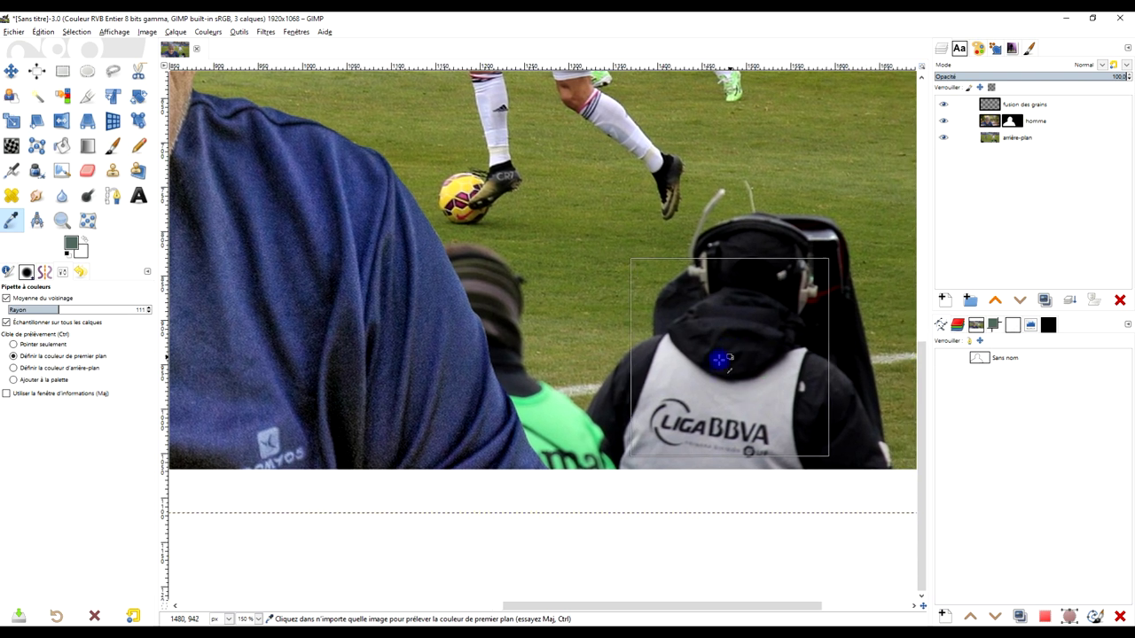
{"action": "left_click", "coordinate": [612, 345]}
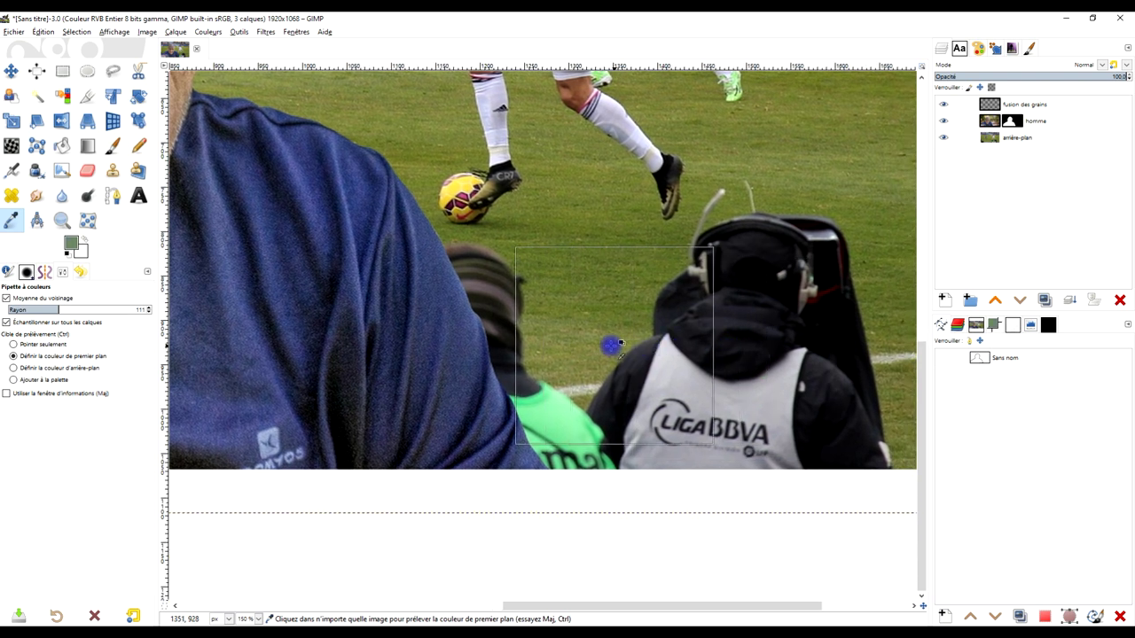
{"action": "left_click", "coordinate": [741, 319]}
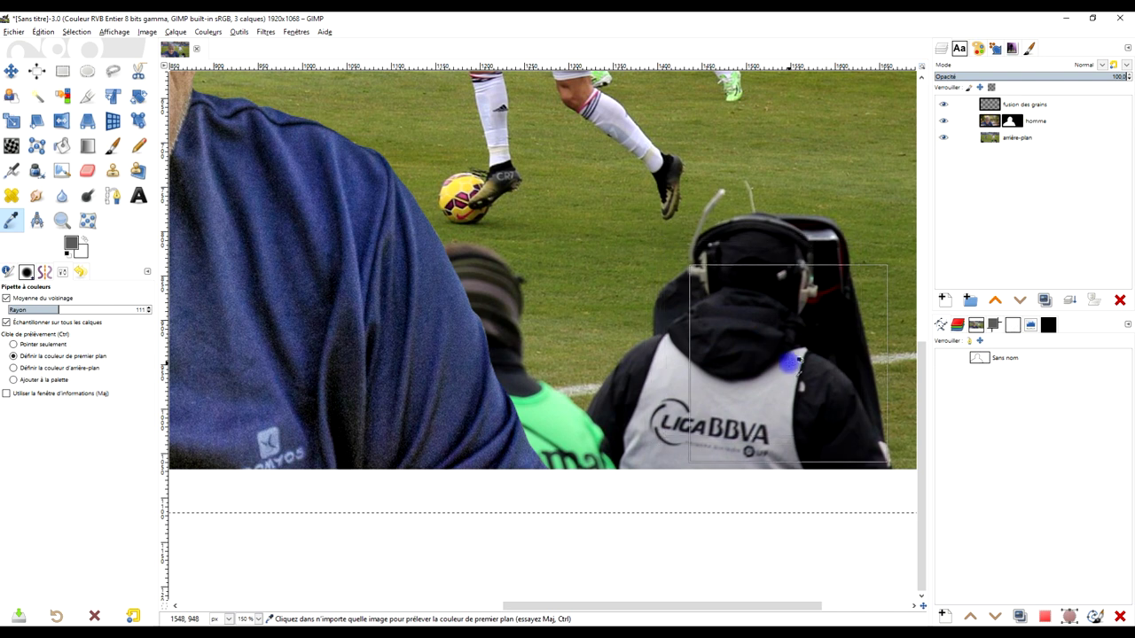
{"action": "scroll", "coordinate": [798, 360], "scroll_direction": "down", "scroll_amount": 1}
{"action": "scroll", "coordinate": [725, 420], "scroll_direction": "down", "scroll_amount": 2}
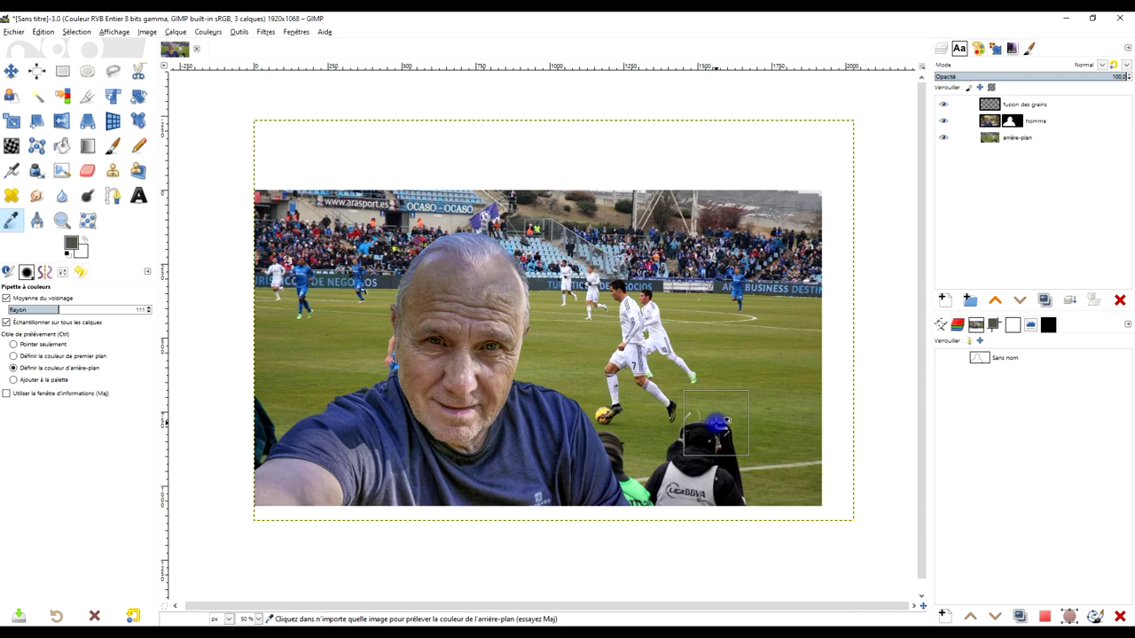
{"action": "scroll", "coordinate": [719, 422], "scroll_direction": "up", "scroll_amount": 2, "text": "ctrl"}
{"action": "scroll", "coordinate": [745, 417], "scroll_direction": "down", "scroll_amount": 1}
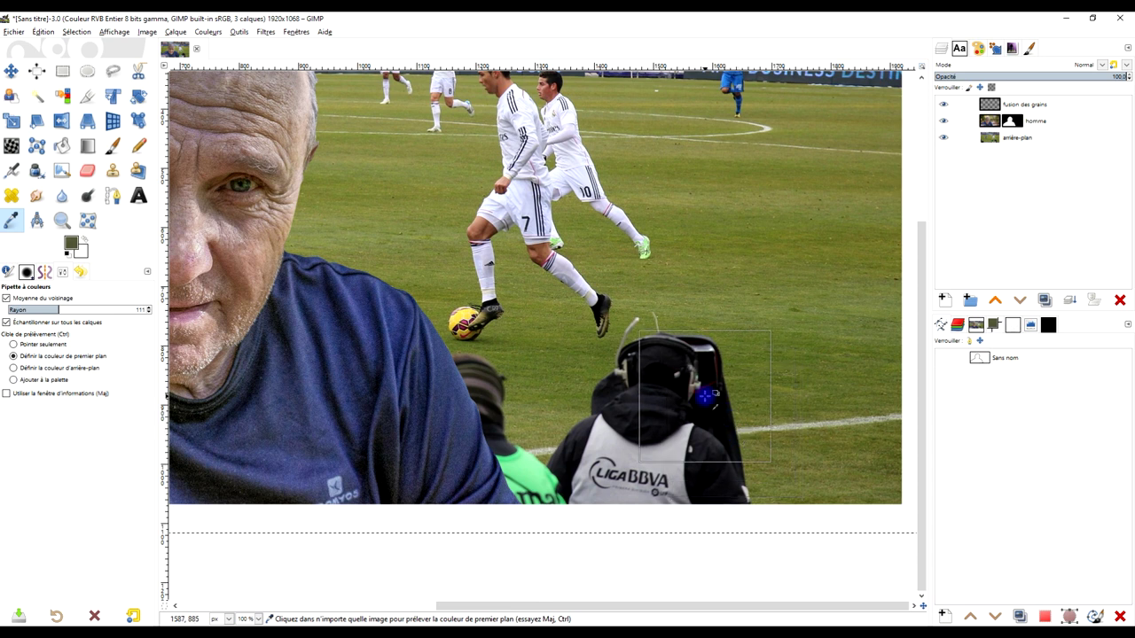
{"action": "left_click", "coordinate": [656, 324]}
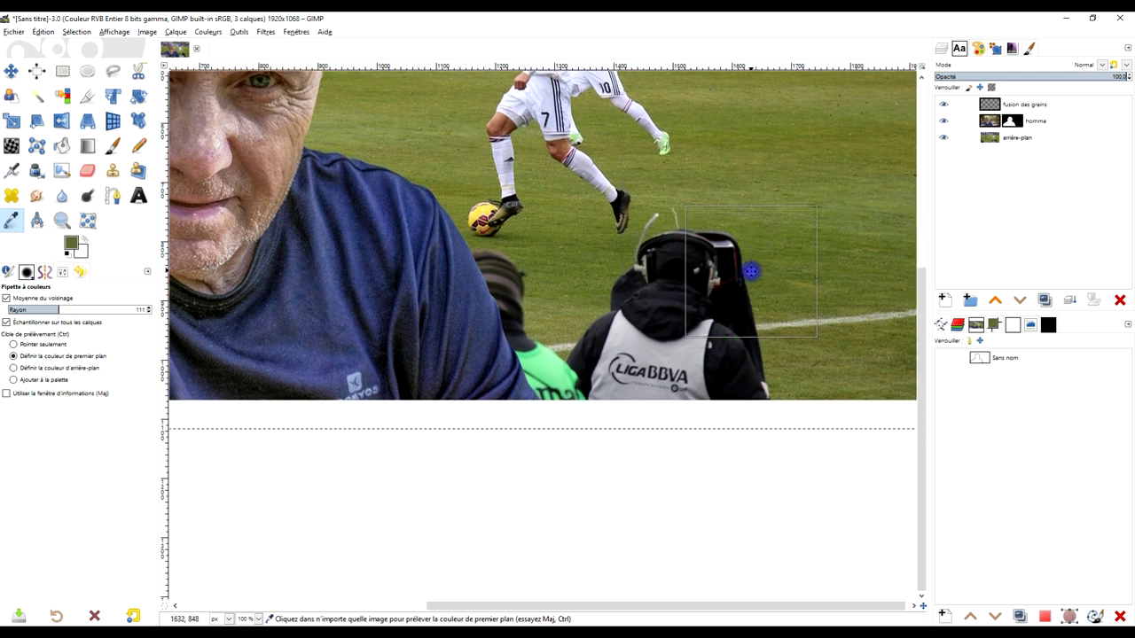
Sample crowd greys, raise the averaging radius to 131, and select fusion des grains
{"action": "scroll", "coordinate": [798, 302], "scroll_direction": "down", "scroll_amount": 2}
{"action": "left_click", "coordinate": [561, 331]}
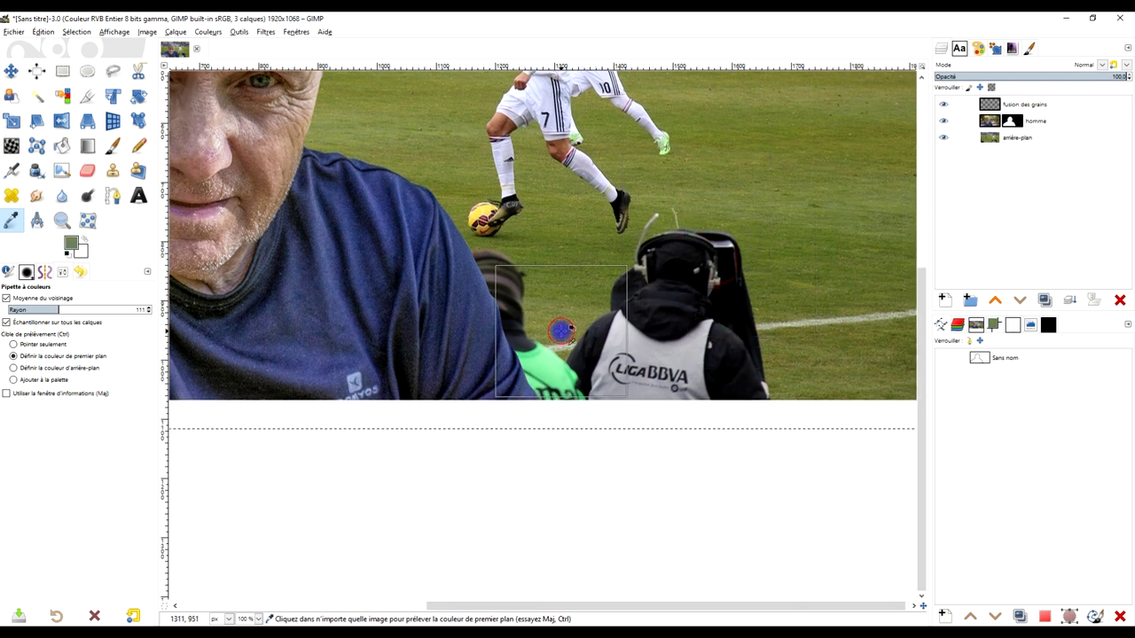
{"action": "scroll", "coordinate": [674, 311], "scroll_direction": "left", "scroll_amount": 1}
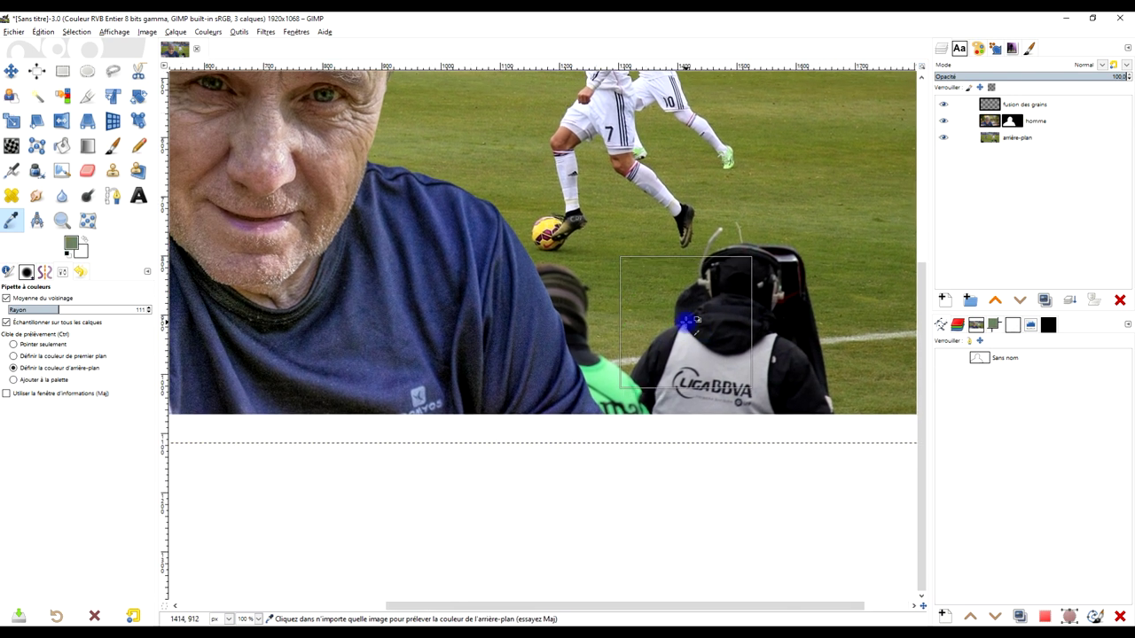
{"action": "scroll", "coordinate": [696, 319], "scroll_direction": "down", "scroll_amount": 2}
{"action": "left_click", "coordinate": [725, 176]}
{"action": "left_click", "coordinate": [670, 193]}
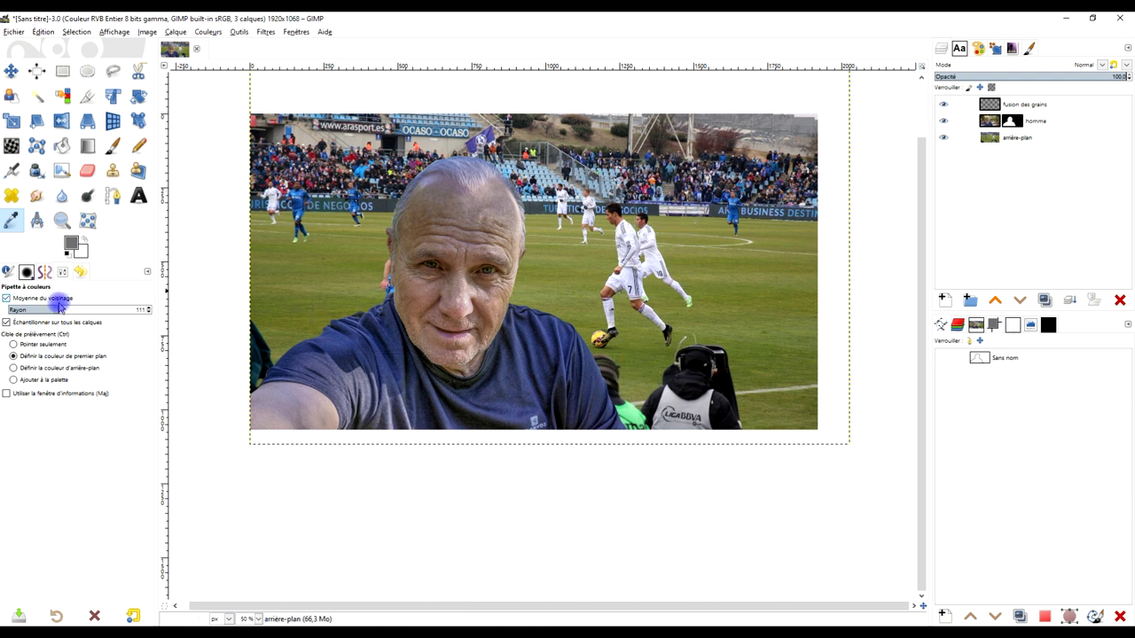
{"action": "left_click", "coordinate": [65, 311]}
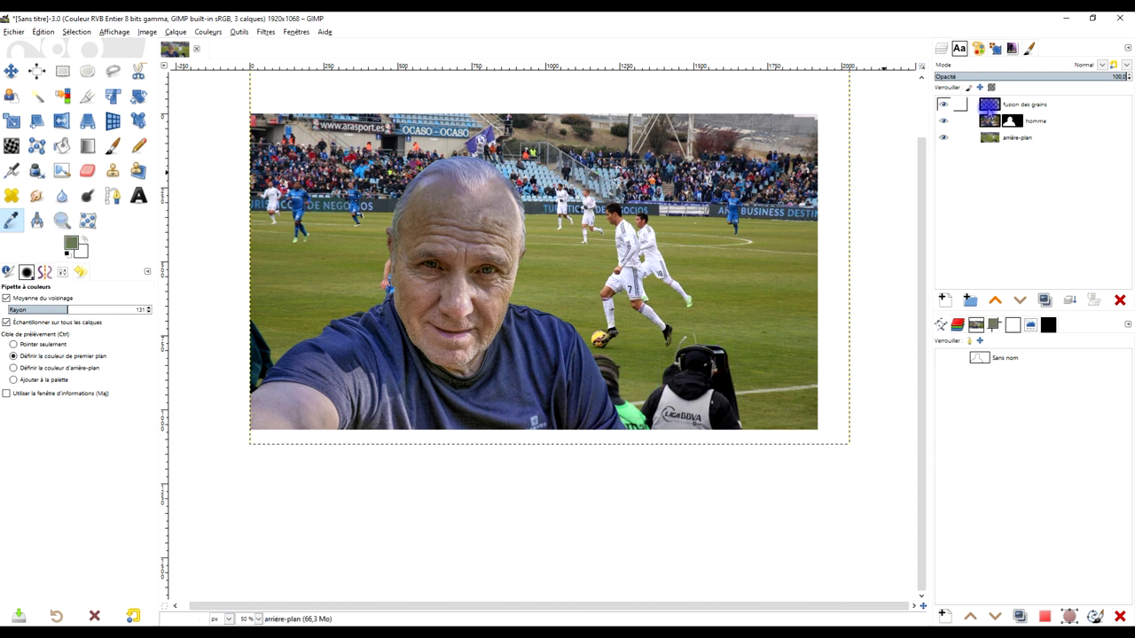
{"action": "left_click", "coordinate": [990, 107]}
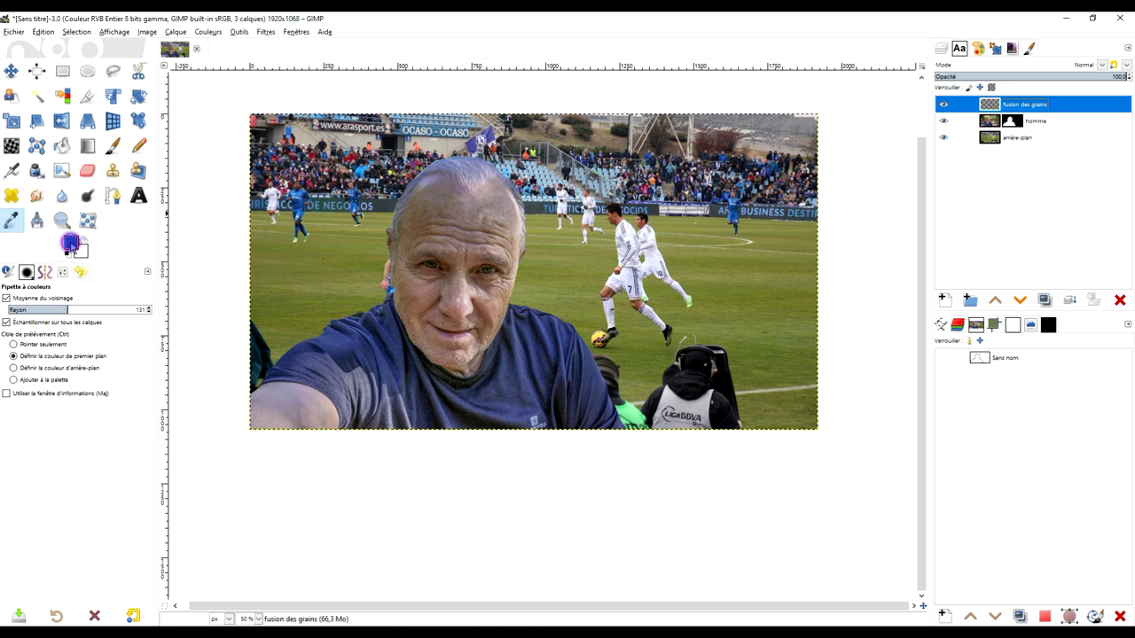
Fill the fusion des grains layer with the sampled green and set it to Fusion de grain mode
{"action": "left_click", "coordinate": [452, 236]}
{"action": "key", "text": "ctrl+comma"}
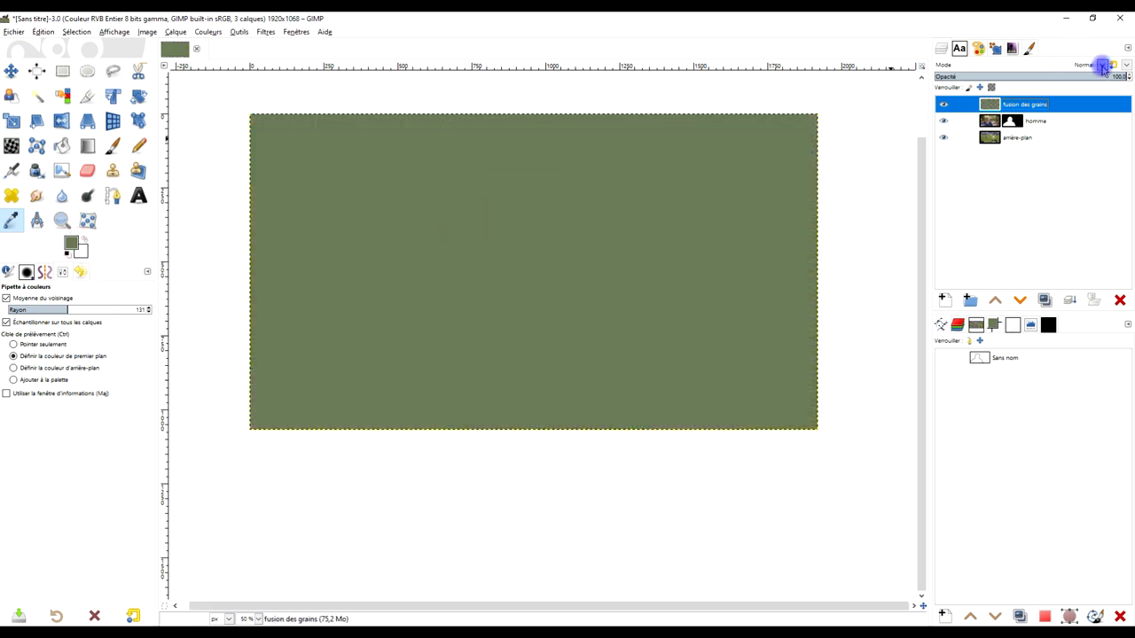
{"action": "left_click", "coordinate": [1102, 65]}
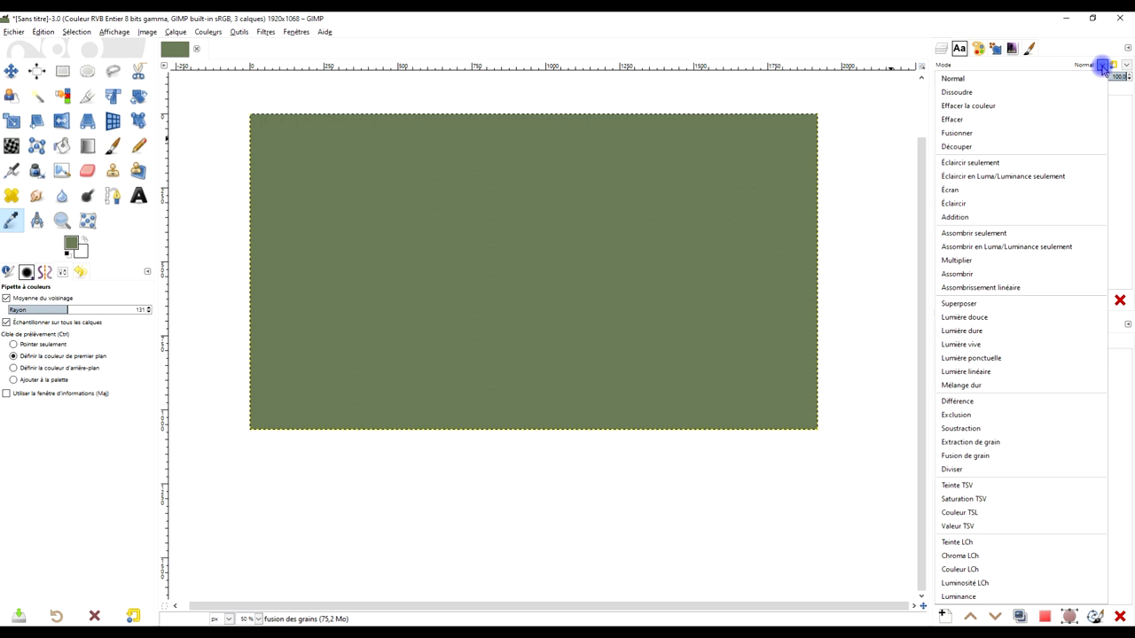
{"action": "left_click", "coordinate": [979, 457]}
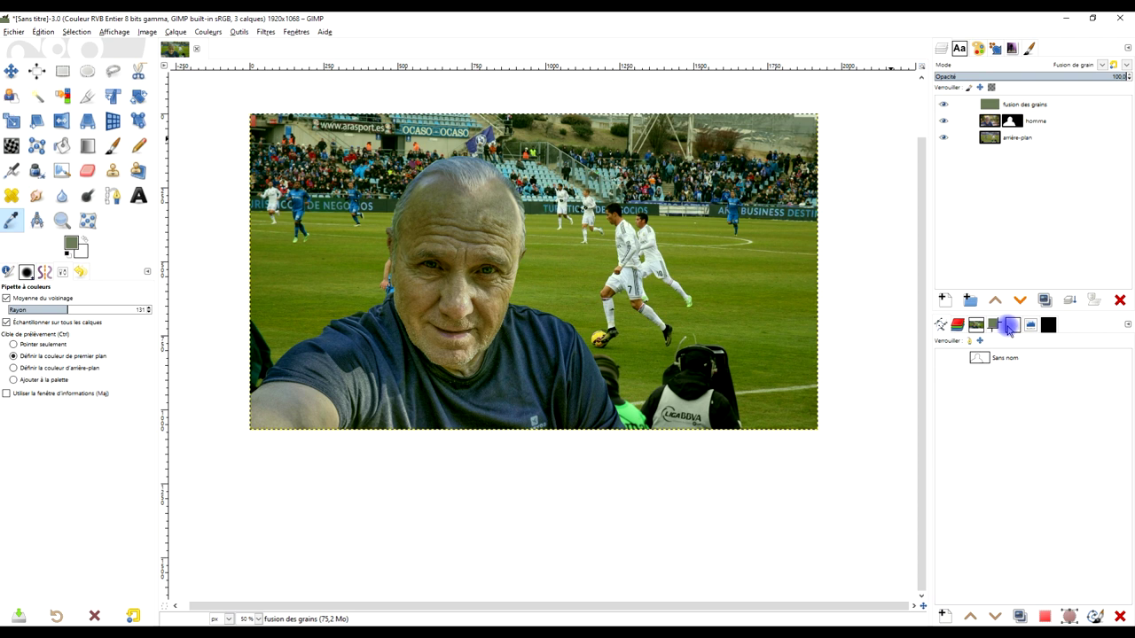
{"action": "left_click", "coordinate": [1002, 105]}
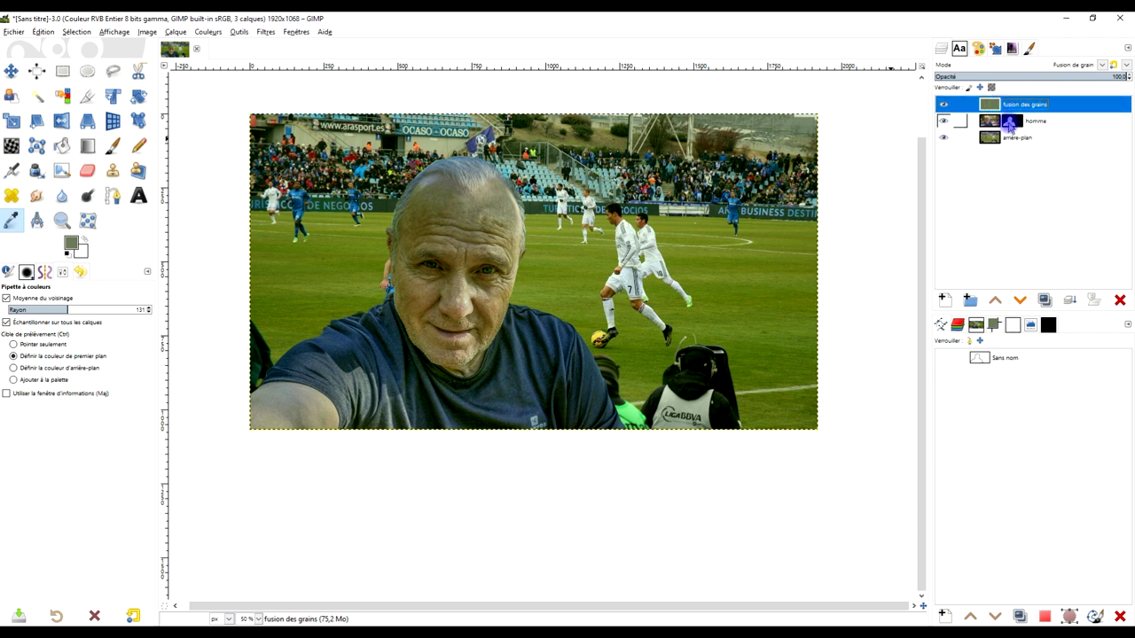
{"action": "left_click", "coordinate": [1011, 122]}
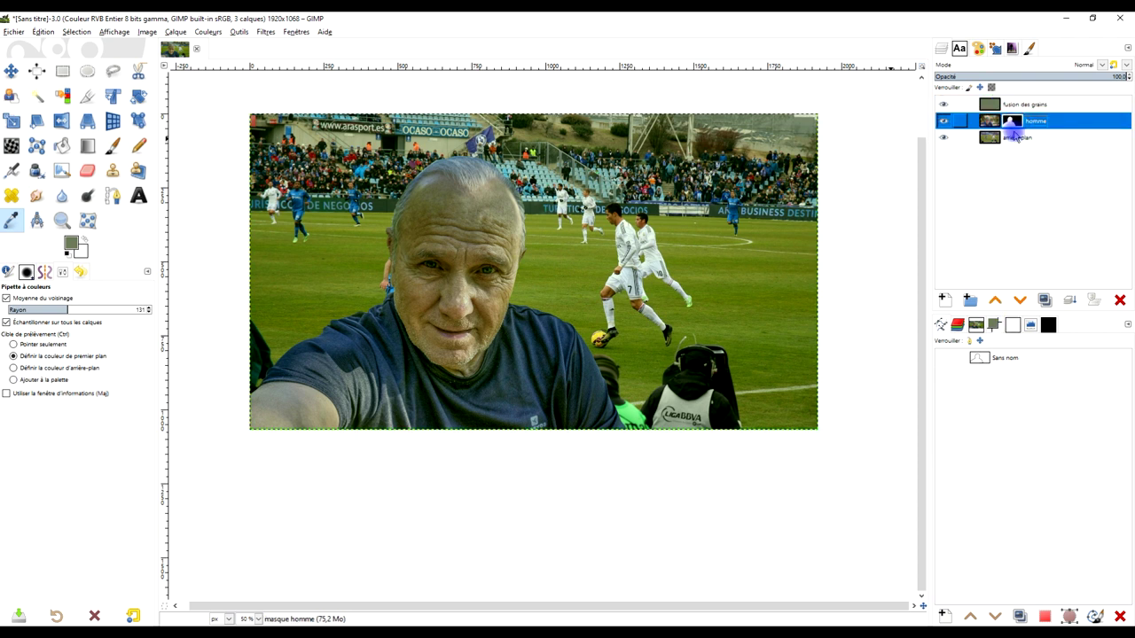
{"action": "left_click", "coordinate": [980, 106]}
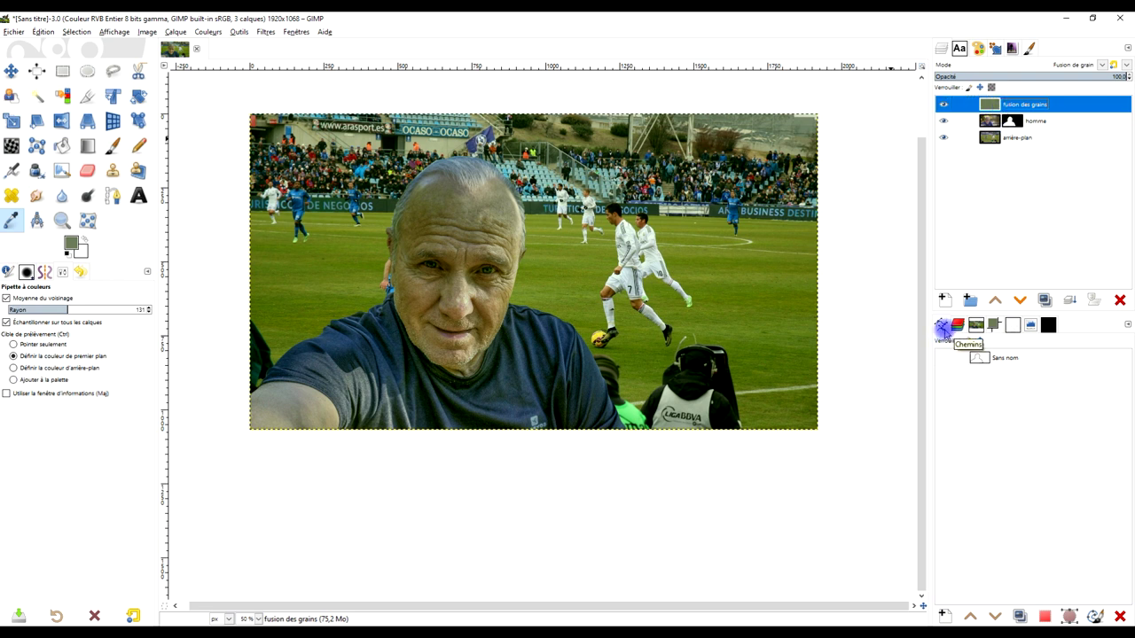
Rename the 'Sans nom' path to 'homme' and display it on the man's outline
{"action": "left_click", "coordinate": [982, 360]}
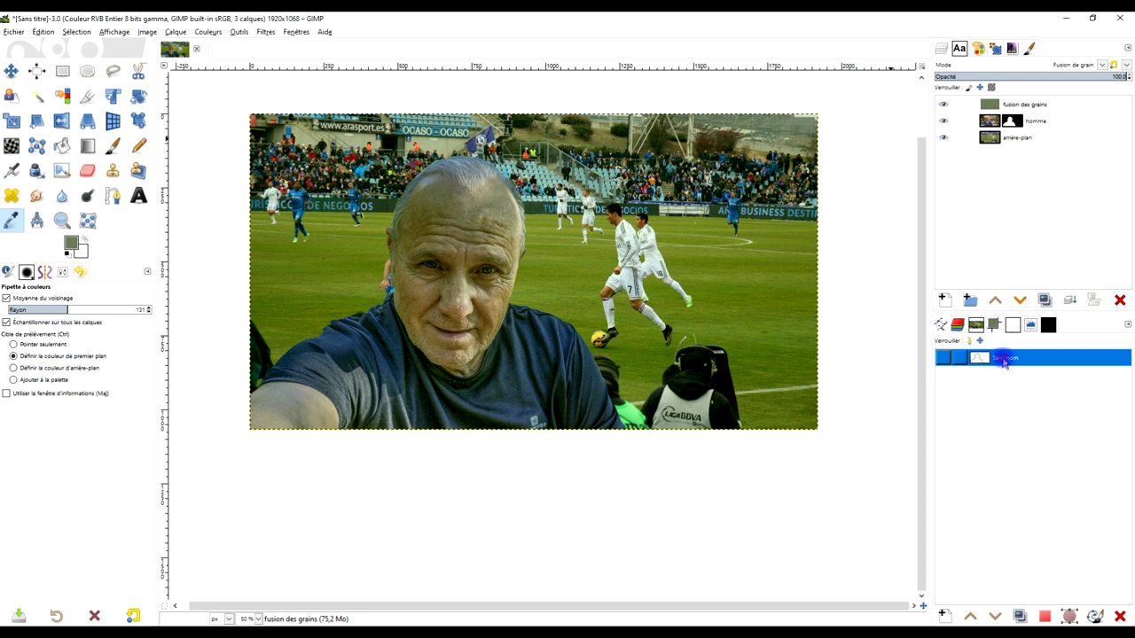
{"action": "double_click", "coordinate": [1004, 358]}
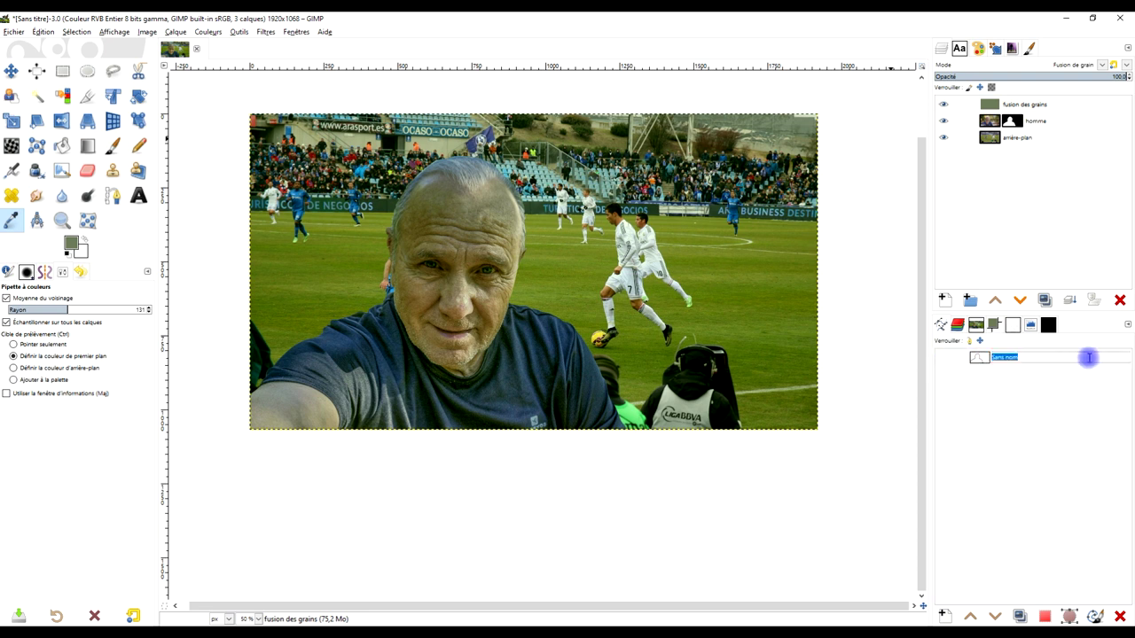
{"action": "type", "text": "homme"}
{"action": "key", "text": "Return"}
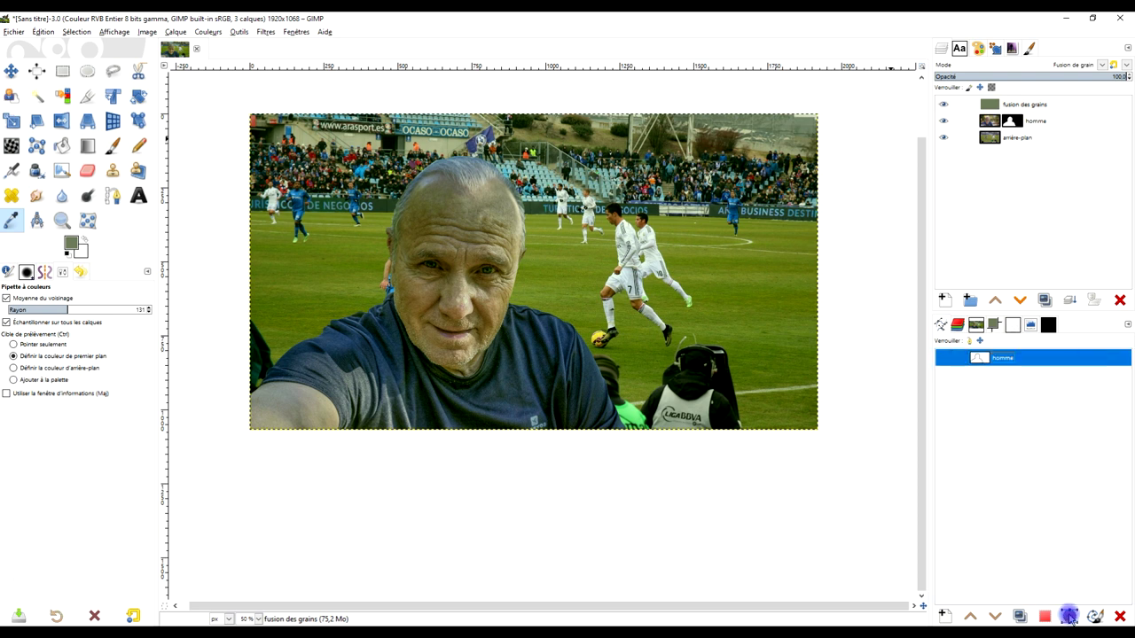
{"action": "double_click", "coordinate": [976, 358]}
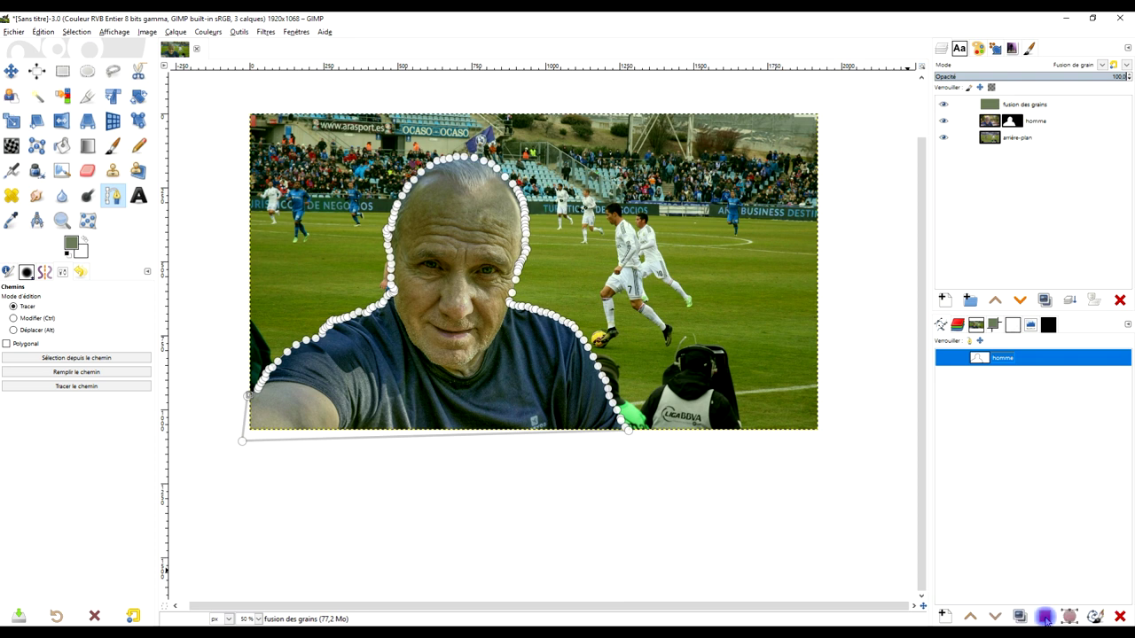
Mask fusion des grains with the homme path selection and lower its opacity to about 52.6
{"action": "left_click", "coordinate": [1044, 619]}
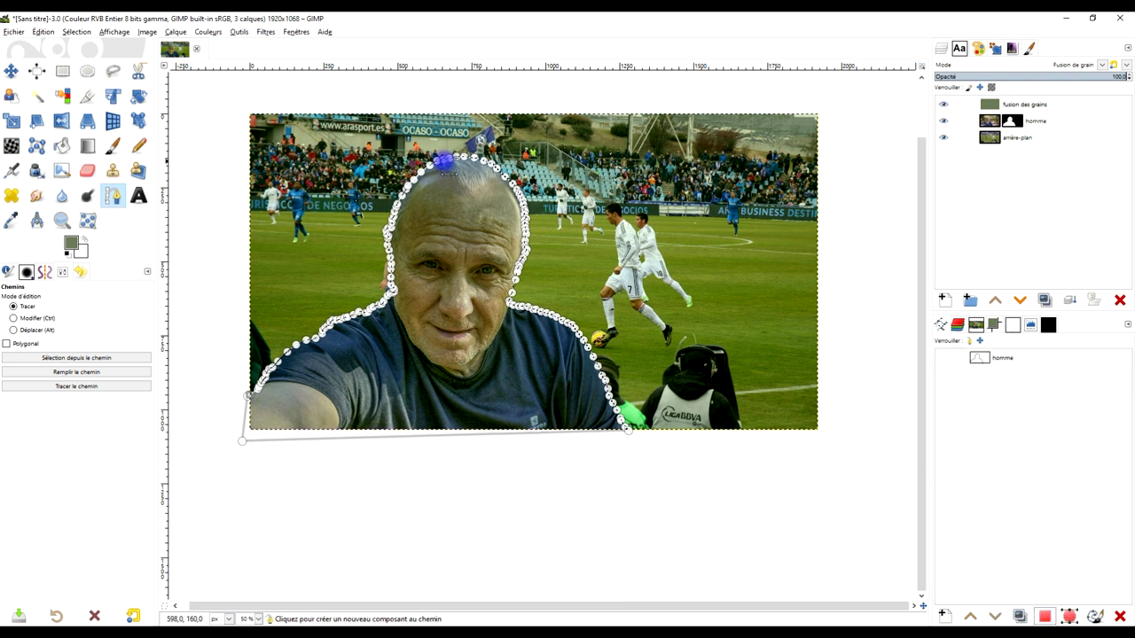
{"action": "left_click", "coordinate": [1006, 103]}
{"action": "right_click", "coordinate": [990, 104]}
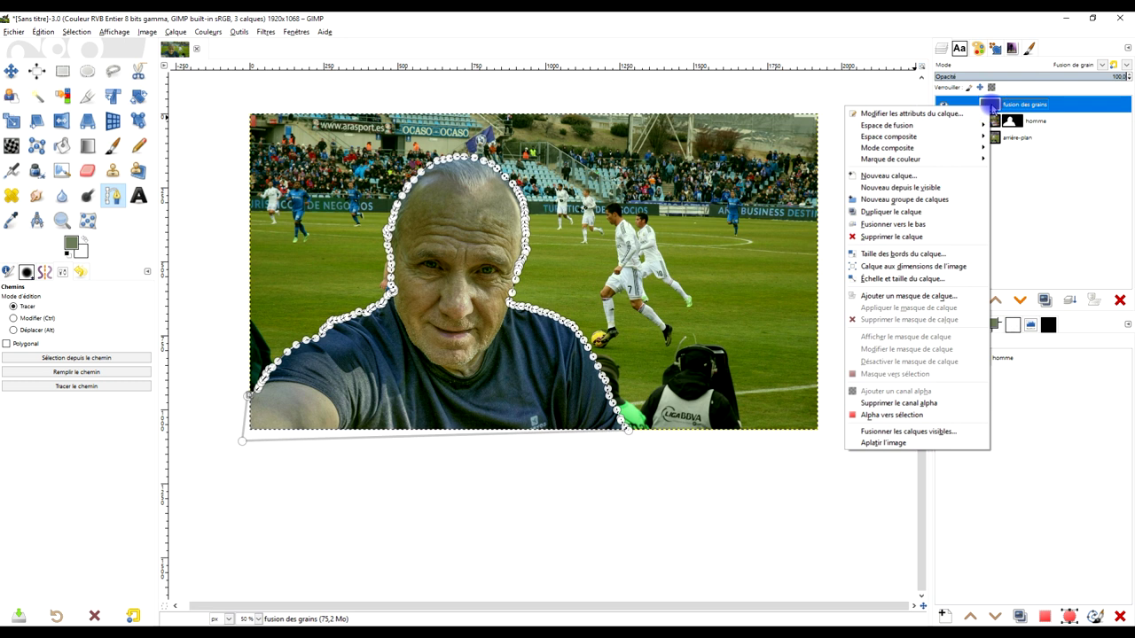
{"action": "left_click", "coordinate": [898, 298]}
{"action": "left_click", "coordinate": [855, 311]}
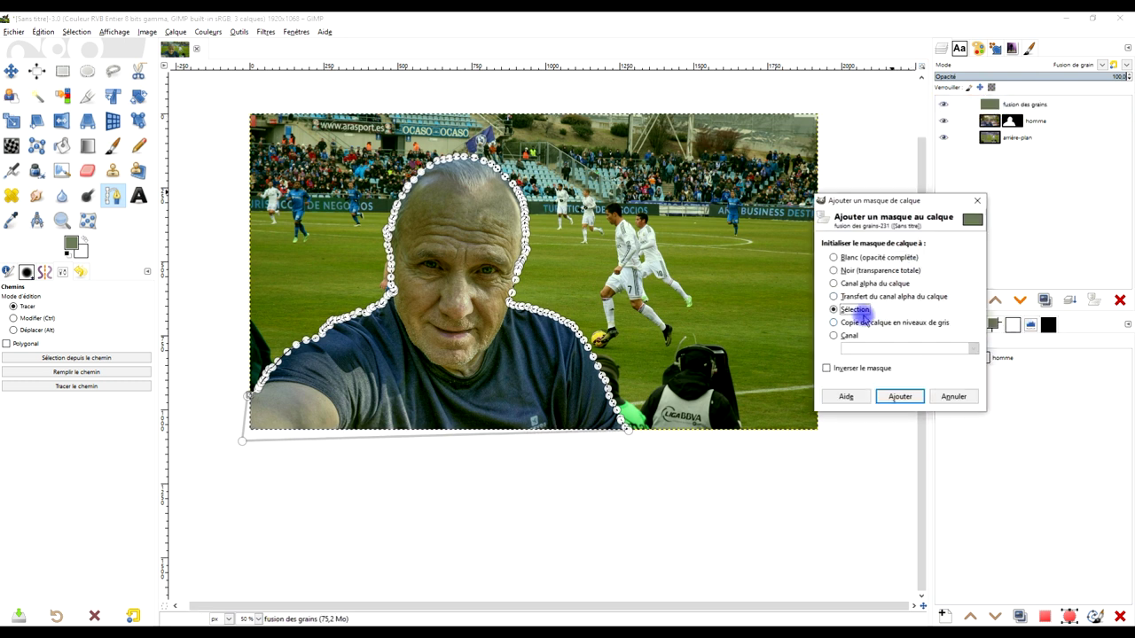
{"action": "left_click", "coordinate": [900, 396]}
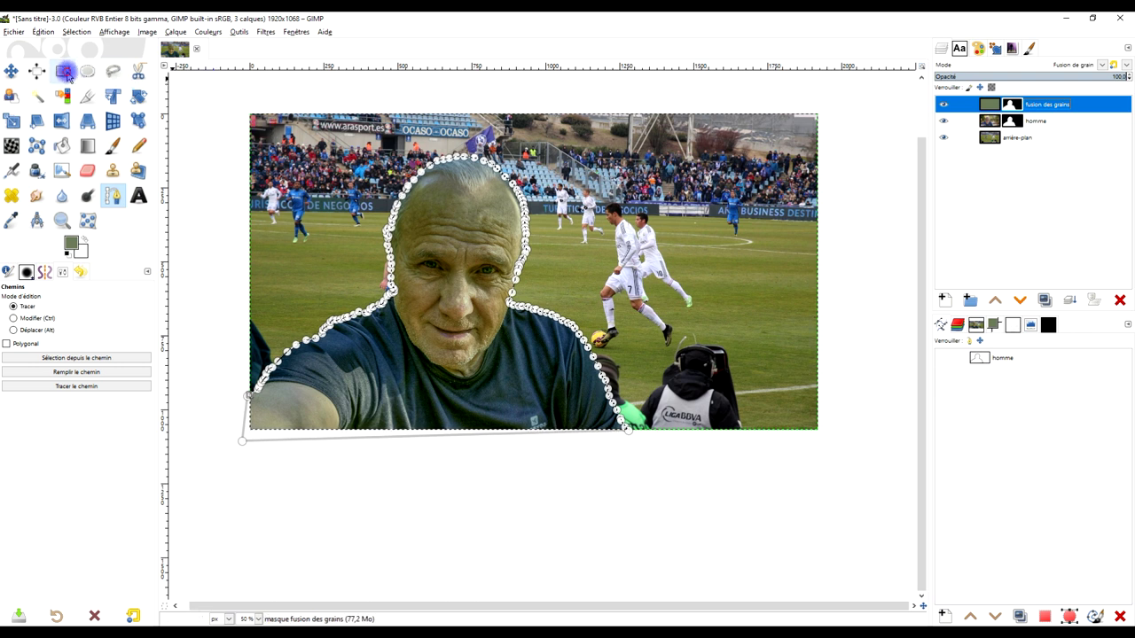
{"action": "left_click", "coordinate": [62, 71]}
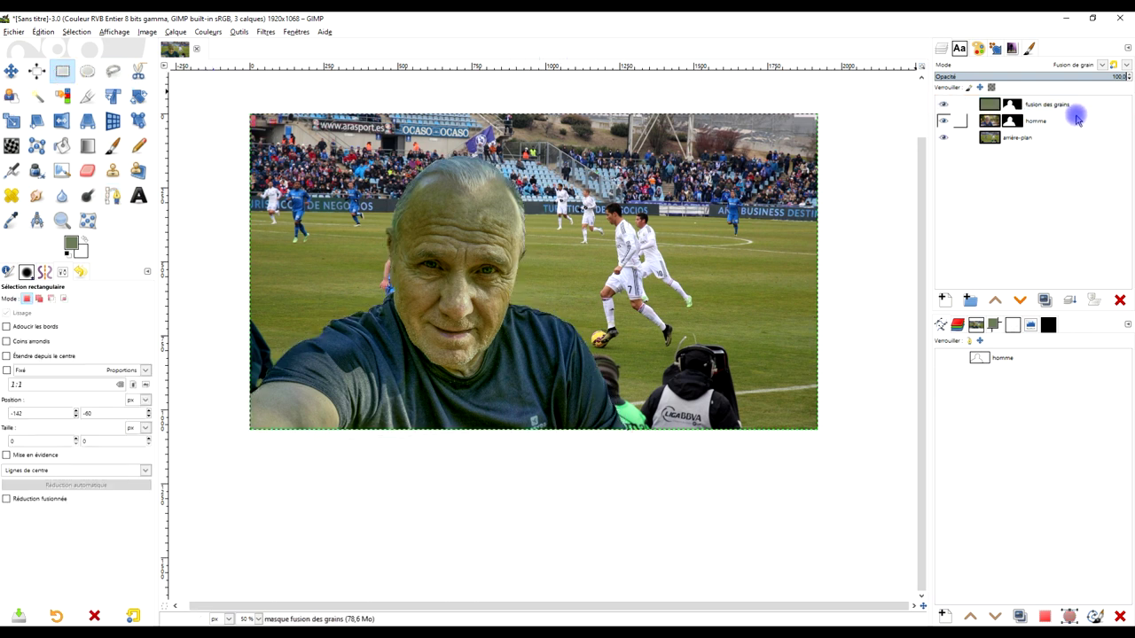
{"action": "left_click_drag", "start_coordinate": [1084, 76], "coordinate": [1071, 76]}
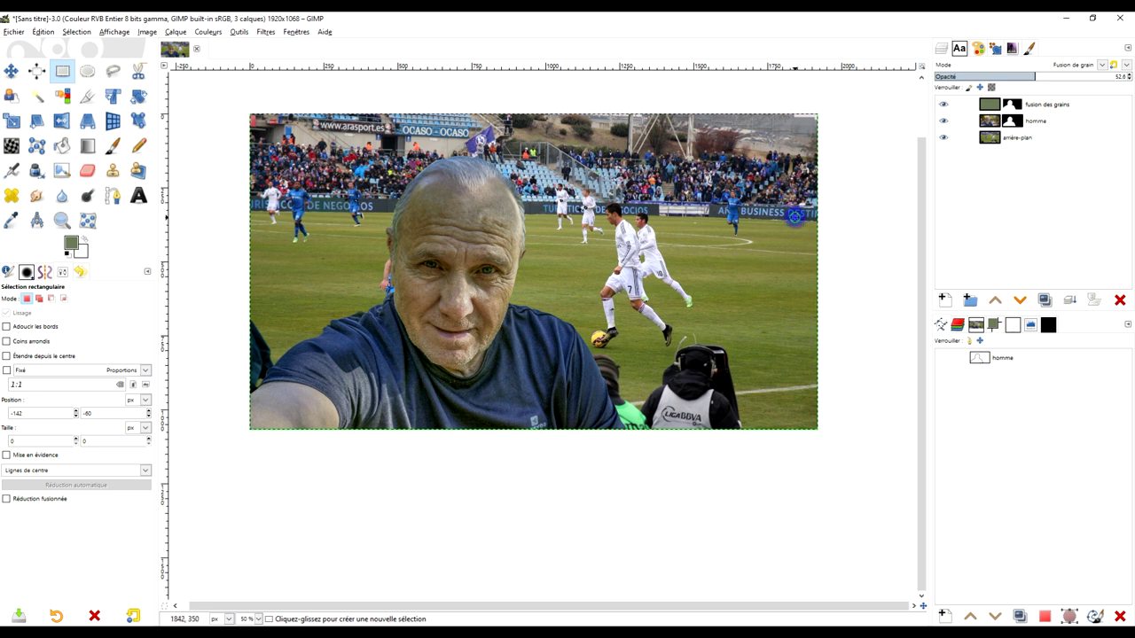
Sample a grey from the crowd and fill the fusion des grains layer with it
{"action": "left_click", "coordinate": [20, 219]}
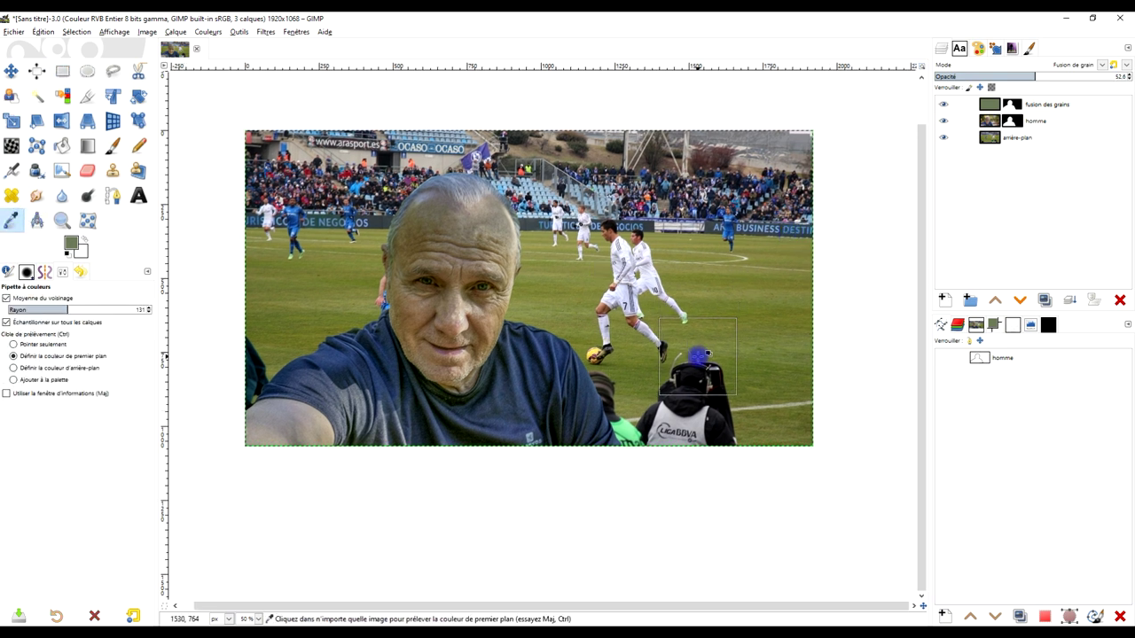
{"action": "left_click", "coordinate": [698, 355]}
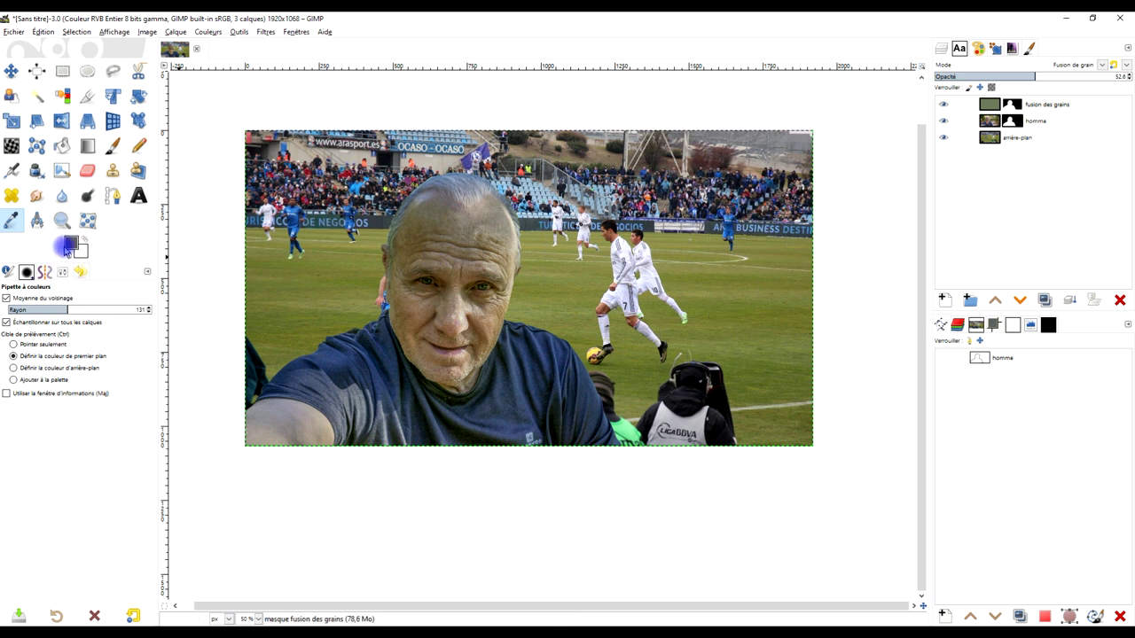
{"action": "left_click_drag", "start_coordinate": [71, 248], "coordinate": [993, 107]}
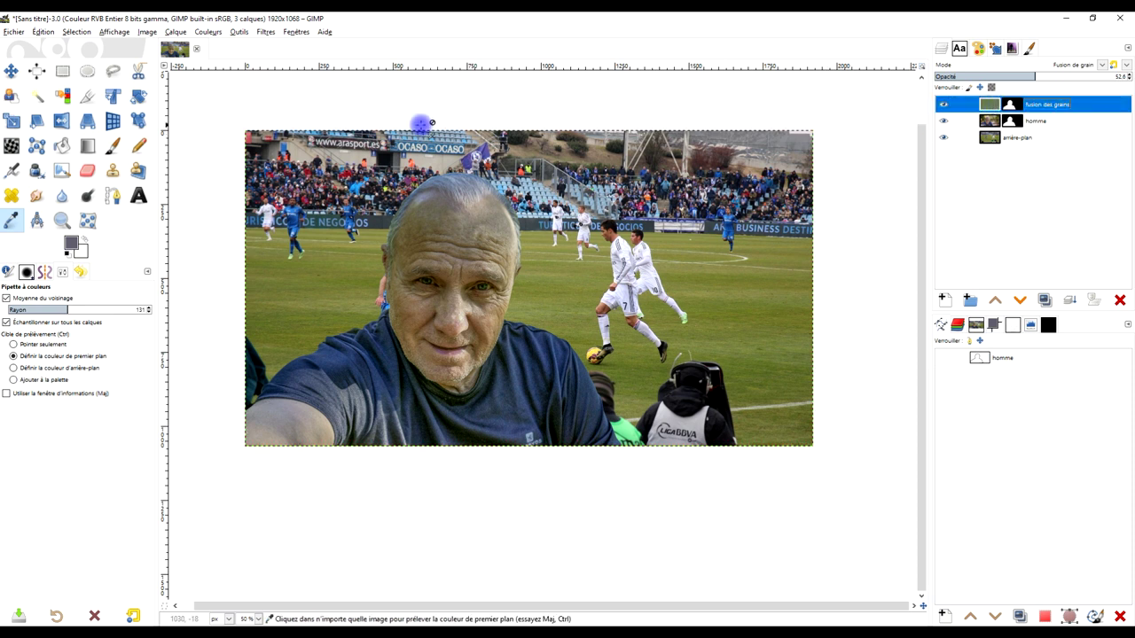
{"action": "left_click_drag", "start_coordinate": [71, 247], "coordinate": [543, 289]}
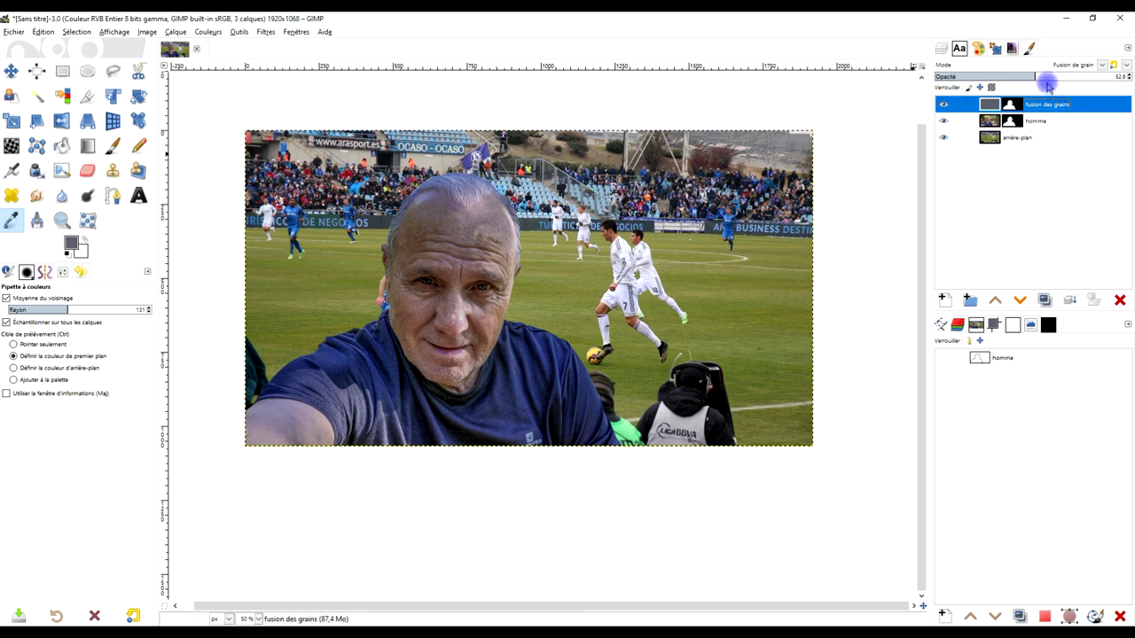
Zoom in on the man's hairline and target the homme layer mask
{"action": "left_click", "coordinate": [985, 124]}
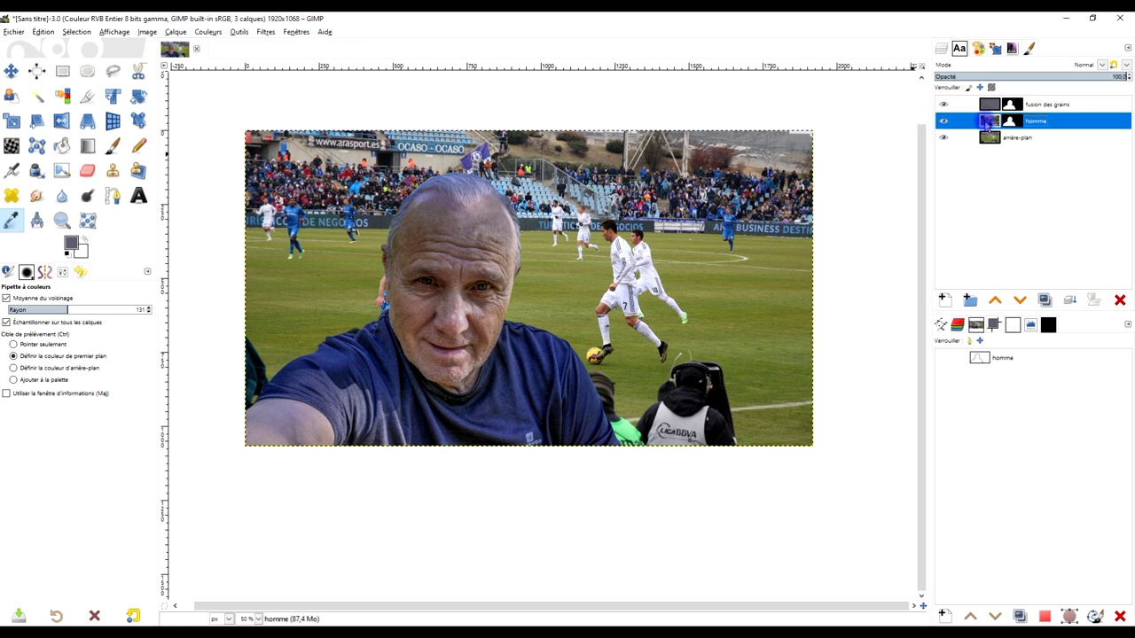
{"action": "key", "text": "2"}
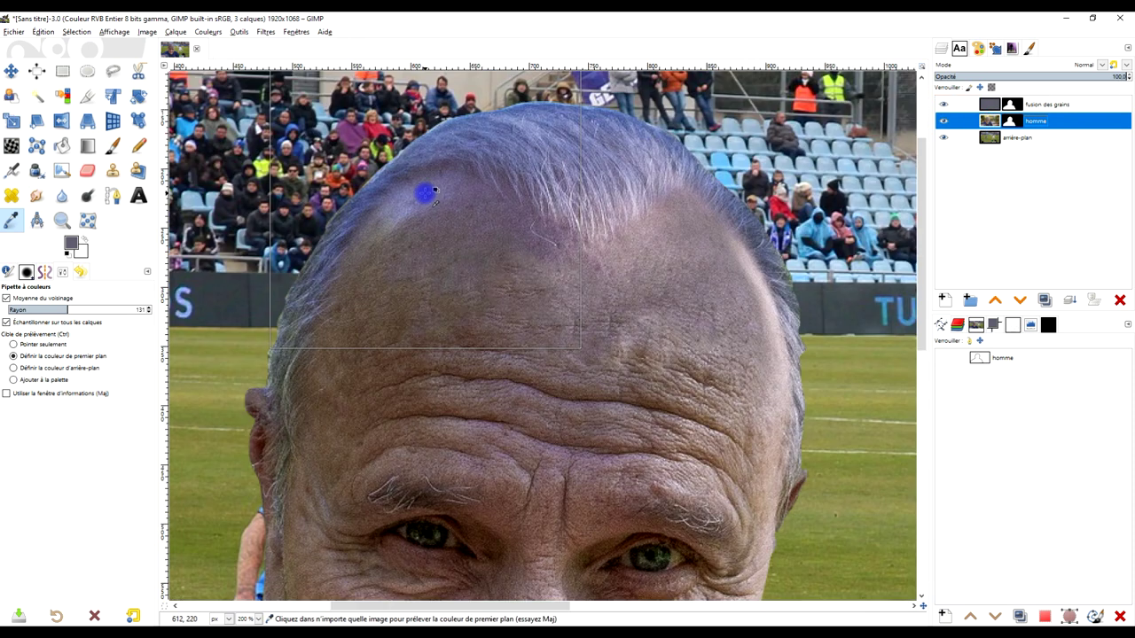
{"action": "left_click_drag", "start_coordinate": [435, 152], "coordinate": [467, 209]}
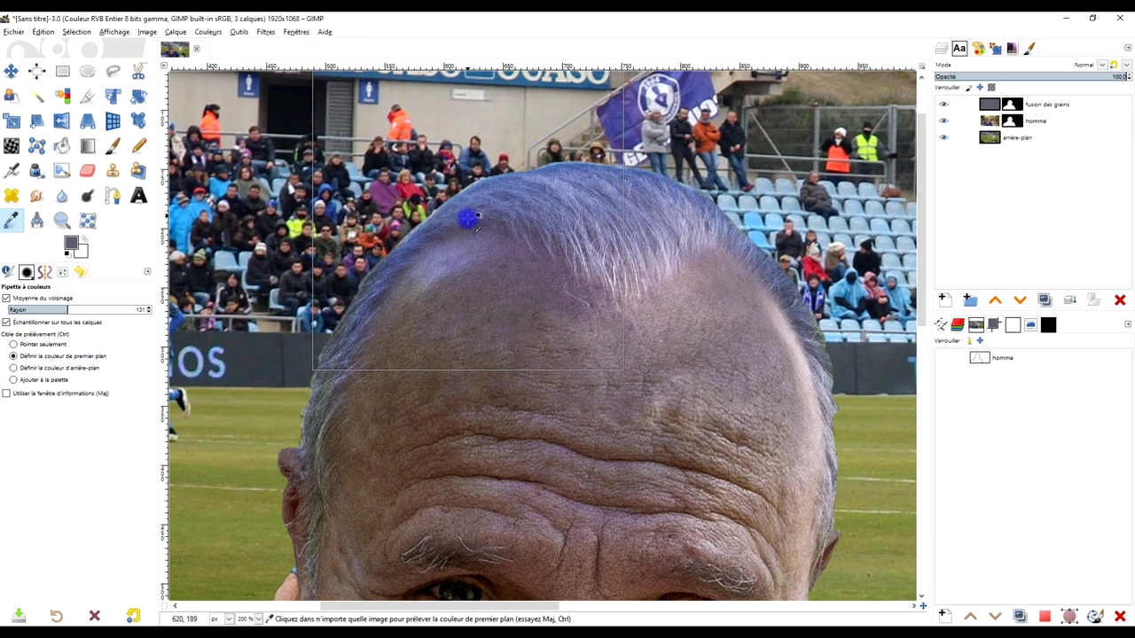
{"action": "key", "text": "3"}
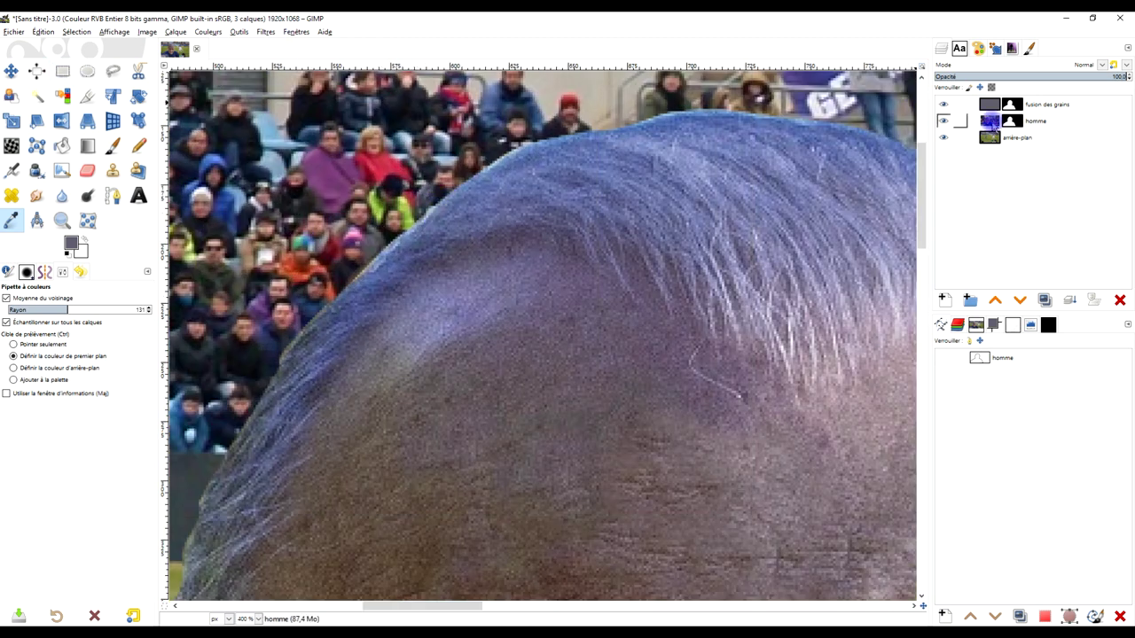
{"action": "left_click", "coordinate": [1011, 123]}
Start a Flou courbure moyenne filter on the mask and compare its preview
{"action": "left_click", "coordinate": [265, 31]}
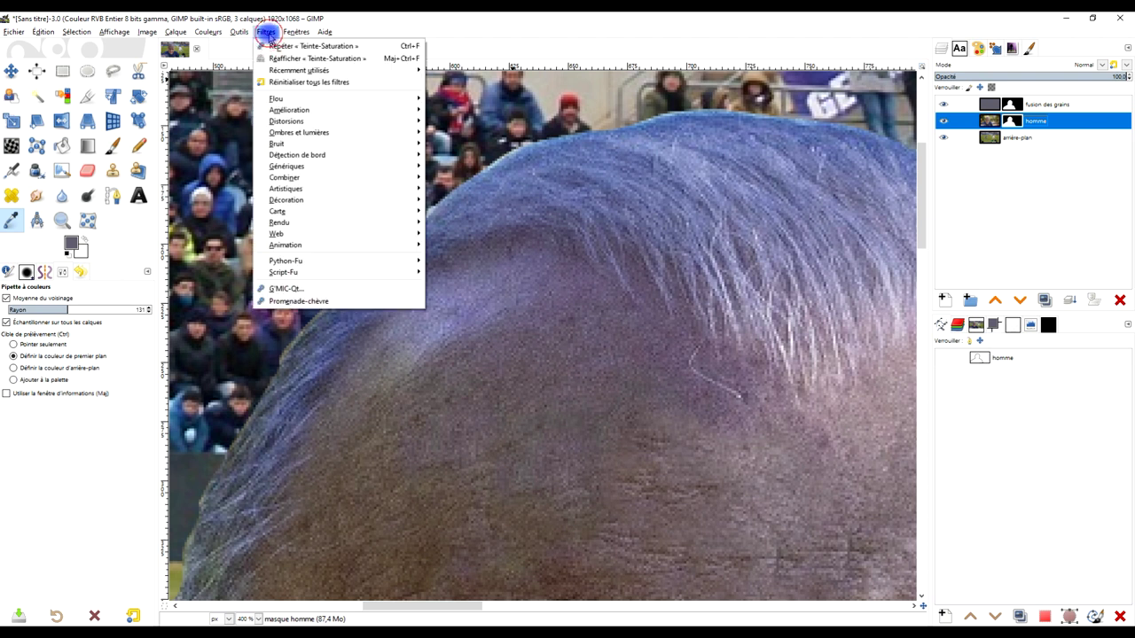
{"action": "mouse_move", "coordinate": [292, 99]}
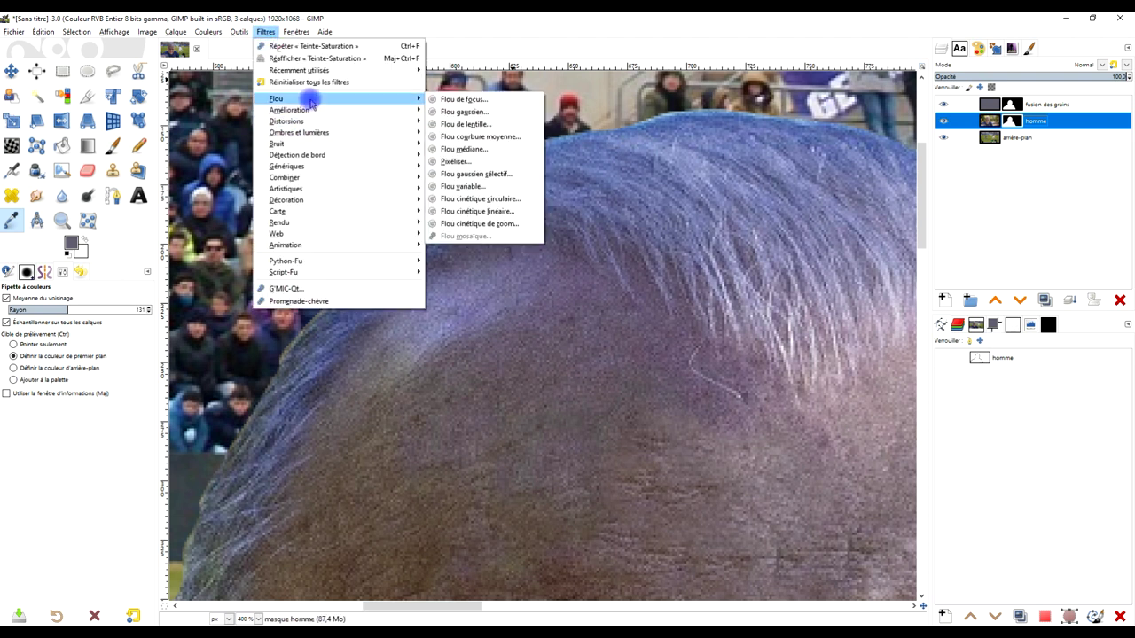
{"action": "left_click", "coordinate": [492, 139]}
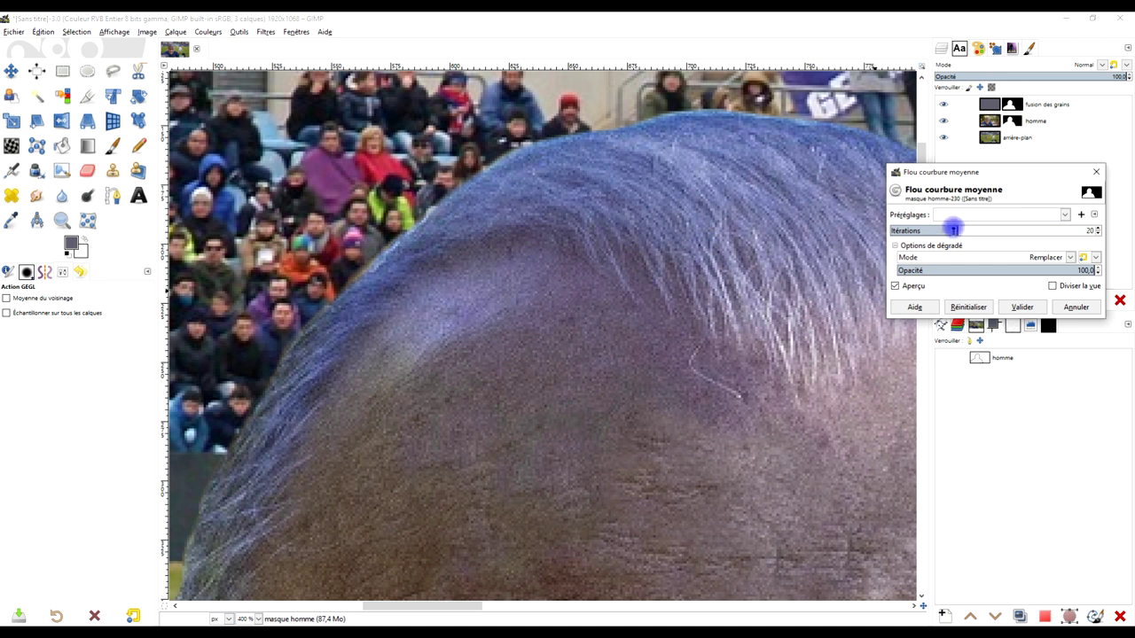
{"action": "left_click", "coordinate": [898, 285]}
{"action": "left_click", "coordinate": [900, 285]}
{"action": "scroll", "coordinate": [683, 221], "scroll_direction": "down", "scroll_amount": 3}
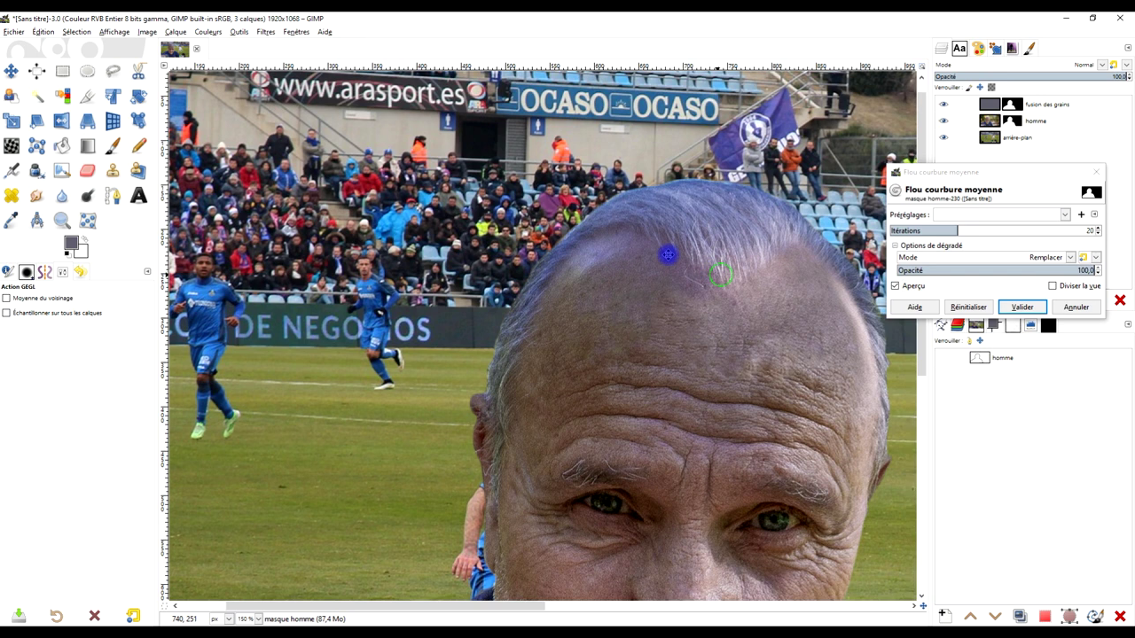
{"action": "scroll", "coordinate": [638, 213], "scroll_direction": "up", "scroll_amount": 1}
{"action": "scroll", "coordinate": [603, 199], "scroll_direction": "up", "scroll_amount": 1}
{"action": "scroll", "coordinate": [538, 179], "scroll_direction": "up", "scroll_amount": 1}
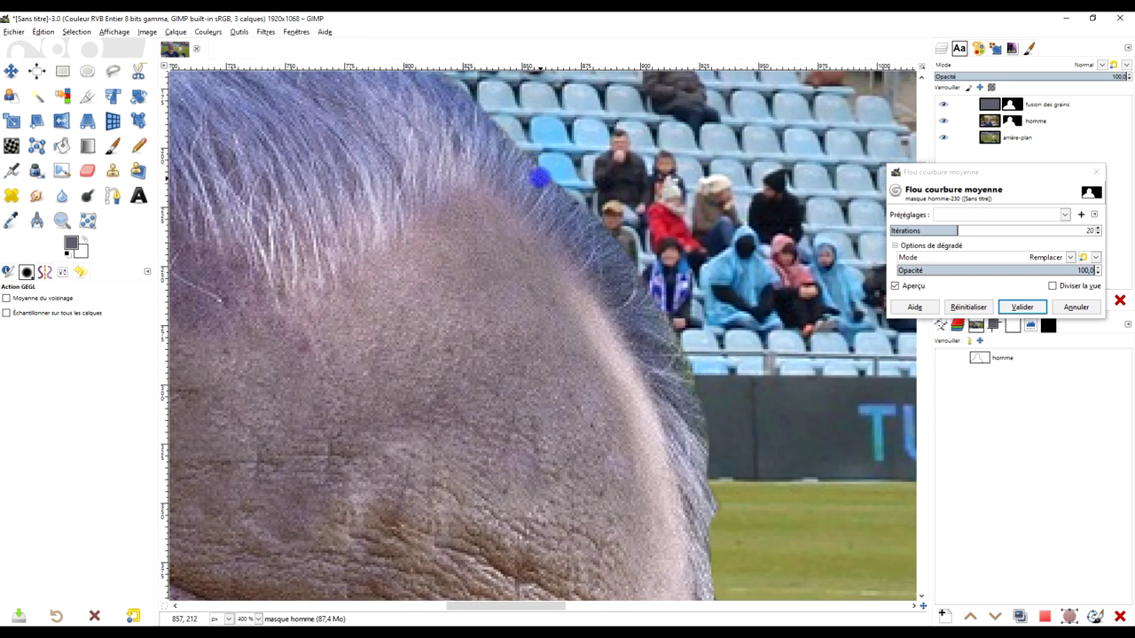
{"action": "scroll", "coordinate": [538, 179], "scroll_direction": "up", "scroll_amount": 1}
{"action": "scroll", "coordinate": [532, 372], "scroll_direction": "up", "scroll_amount": 2}
{"action": "scroll", "coordinate": [585, 550], "scroll_direction": "up", "scroll_amount": 2}
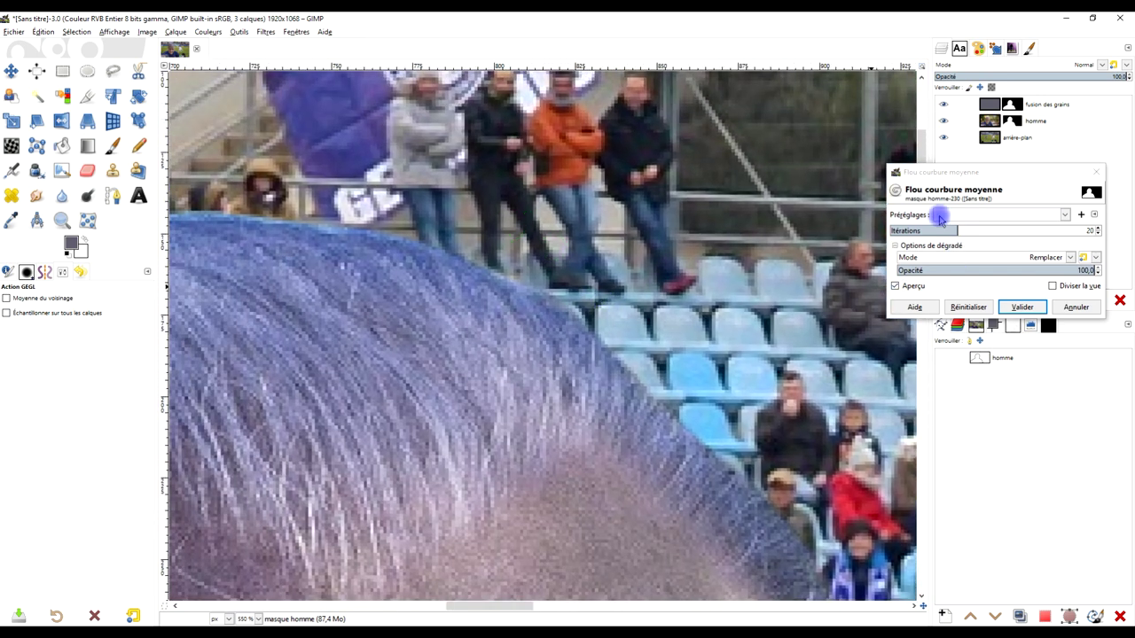
Set the mean curvature blur to 47 iterations and apply it
{"action": "left_click_drag", "start_coordinate": [960, 231], "coordinate": [1043, 231]}
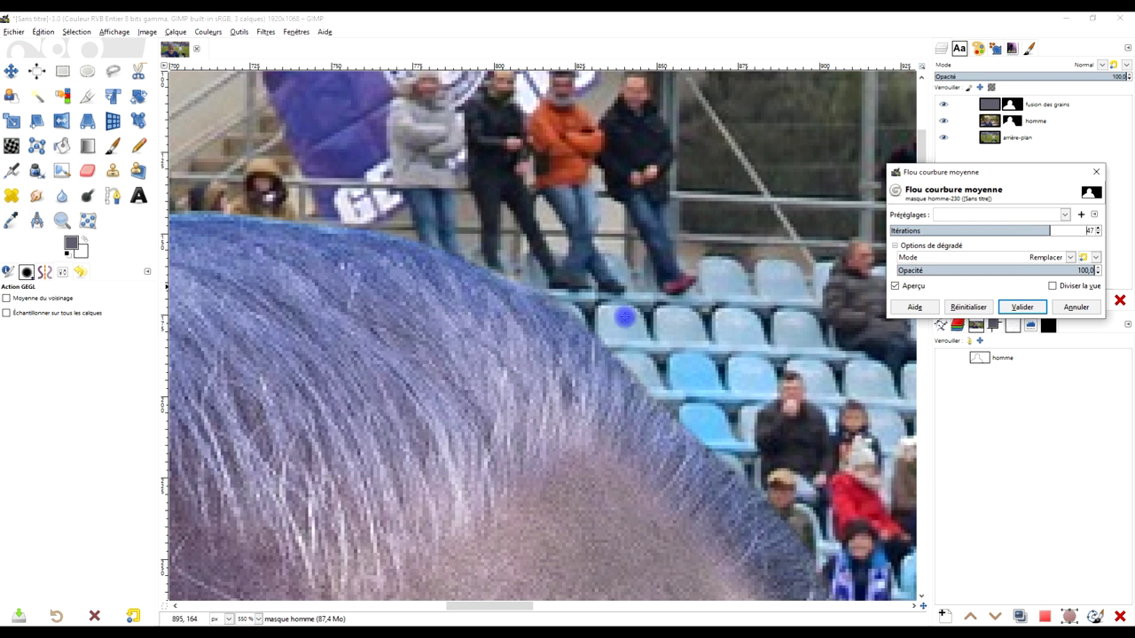
{"action": "scroll", "coordinate": [580, 375], "scroll_direction": "down", "scroll_amount": 1}
{"action": "scroll", "coordinate": [585, 375], "scroll_direction": "down", "scroll_amount": 2}
{"action": "scroll", "coordinate": [585, 375], "scroll_direction": "down", "scroll_amount": 2}
{"action": "scroll", "coordinate": [509, 296], "scroll_direction": "down", "scroll_amount": 2}
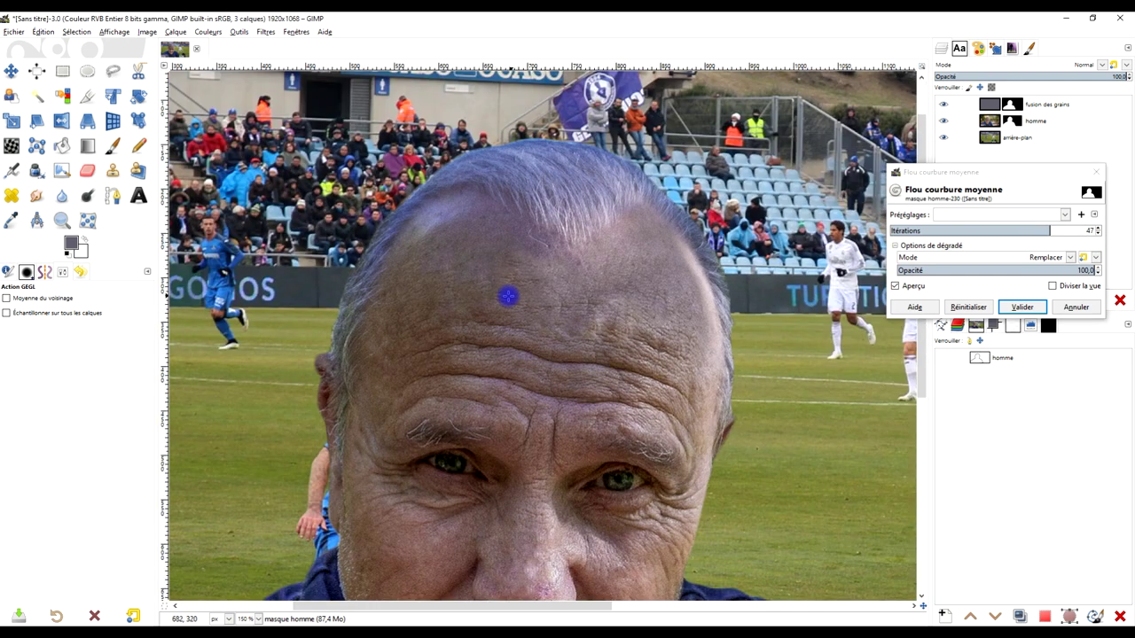
{"action": "scroll", "coordinate": [583, 258], "scroll_direction": "up", "scroll_amount": 3}
{"action": "scroll", "coordinate": [500, 592], "scroll_direction": "up", "scroll_amount": 3}
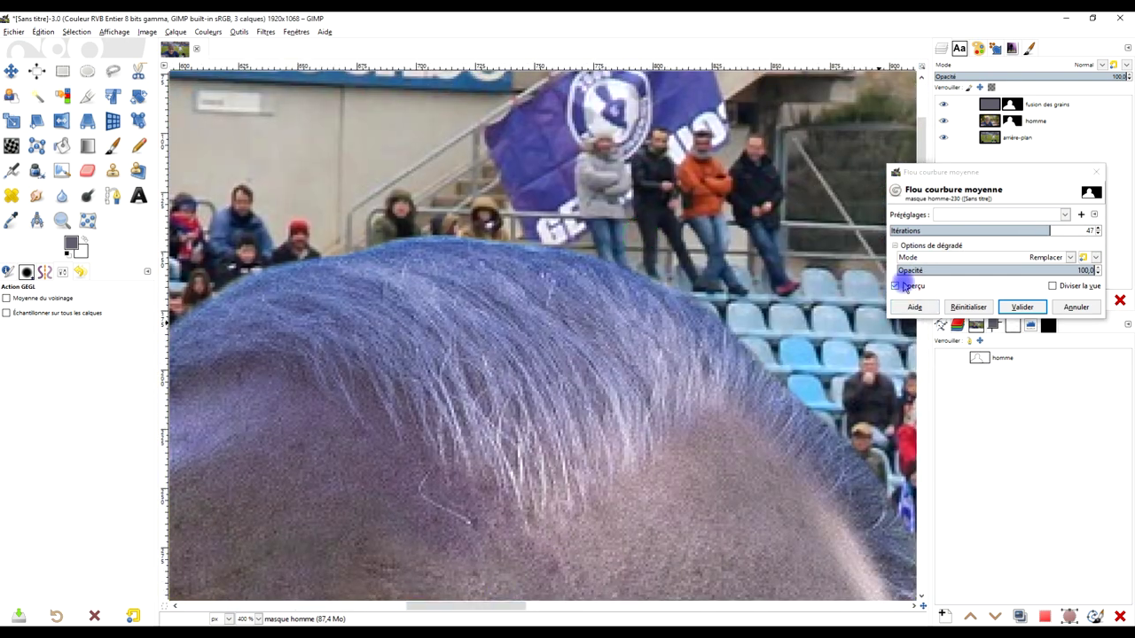
{"action": "left_click", "coordinate": [902, 287]}
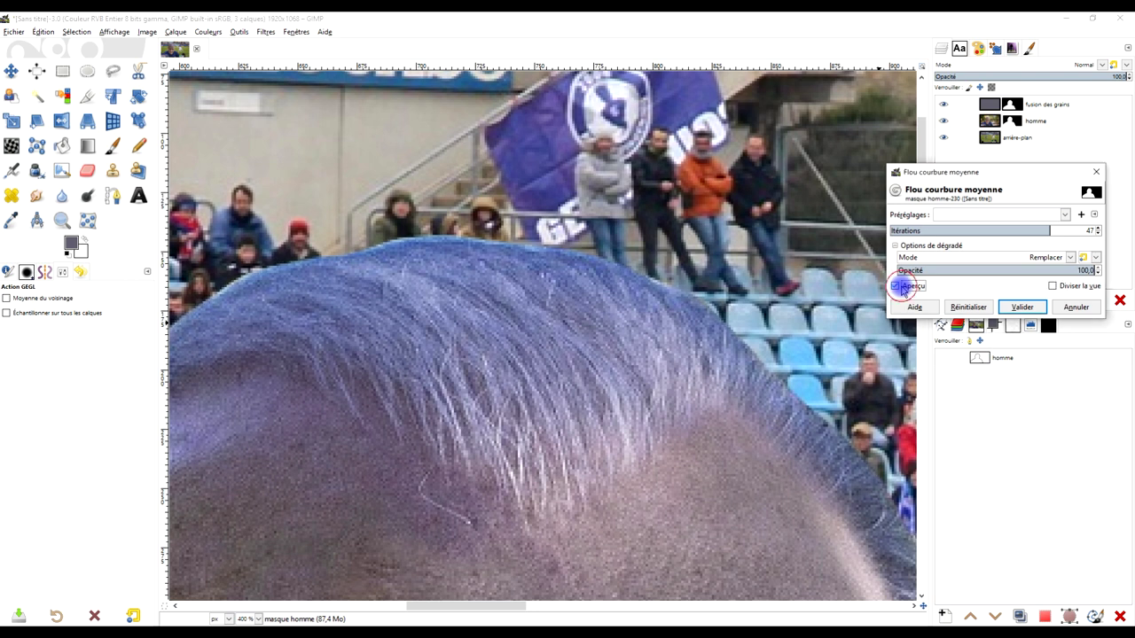
{"action": "scroll", "coordinate": [668, 416], "scroll_direction": "down", "scroll_amount": 3}
{"action": "scroll", "coordinate": [638, 222], "scroll_direction": "up", "scroll_amount": 2}
{"action": "scroll", "coordinate": [673, 276], "scroll_direction": "down", "scroll_amount": 1}
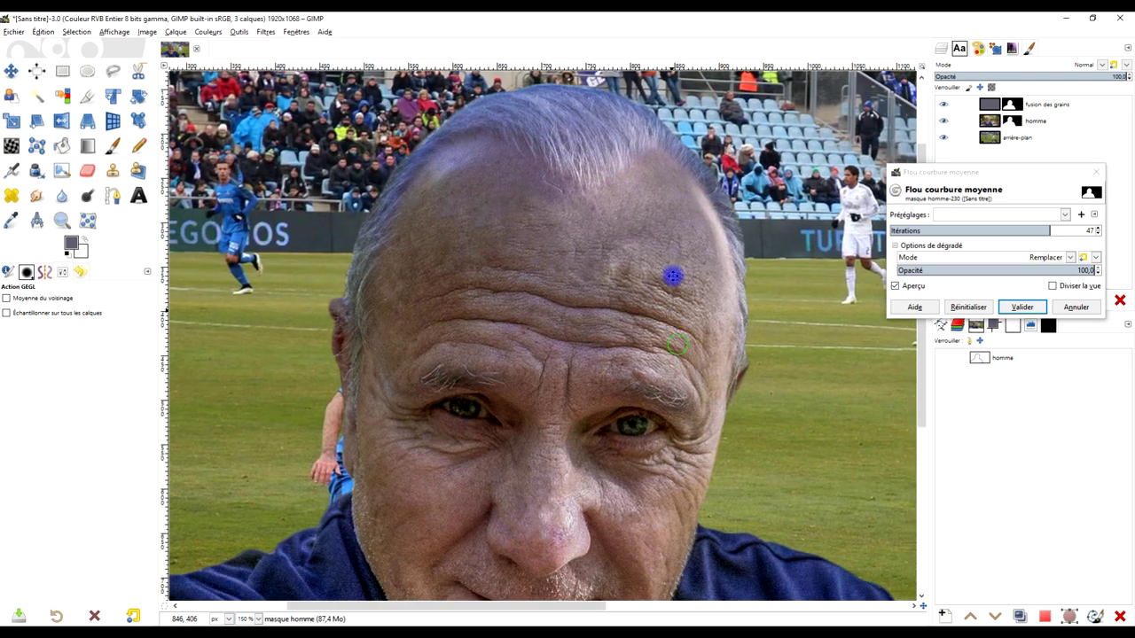
{"action": "scroll", "coordinate": [648, 156], "scroll_direction": "down", "scroll_amount": 1}
{"action": "scroll", "coordinate": [650, 158], "scroll_direction": "down", "scroll_amount": 1}
{"action": "scroll", "coordinate": [685, 172], "scroll_direction": "down", "scroll_amount": 1}
{"action": "left_click", "coordinate": [1022, 307]}
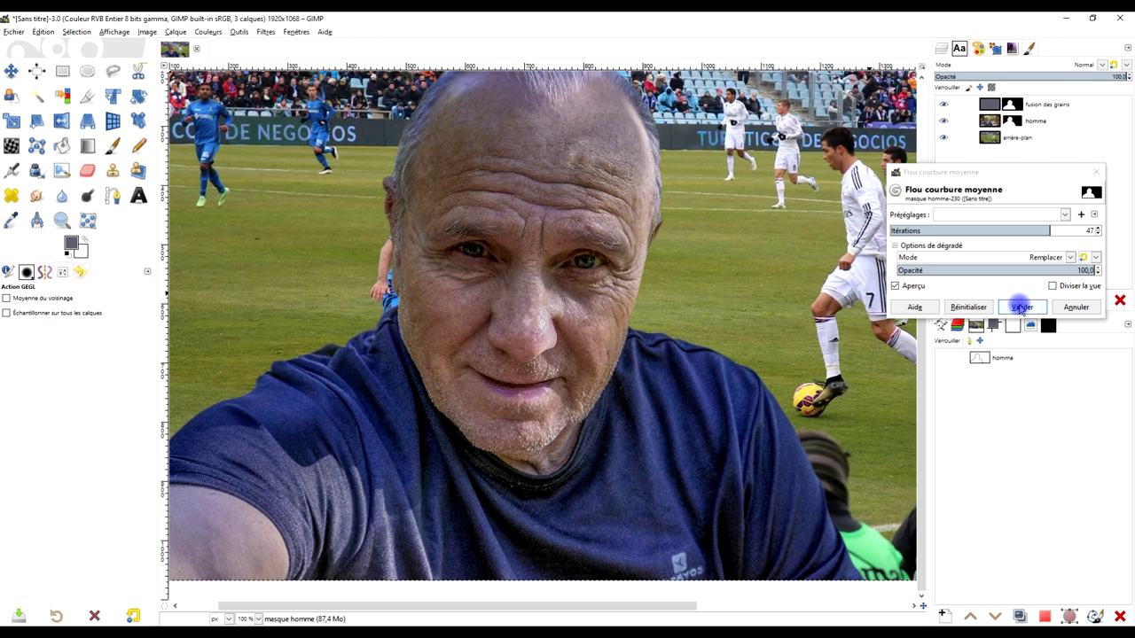
{"action": "scroll", "coordinate": [718, 240], "scroll_direction": "down", "scroll_amount": 1}
{"action": "scroll", "coordinate": [691, 213], "scroll_direction": "up", "scroll_amount": 1}
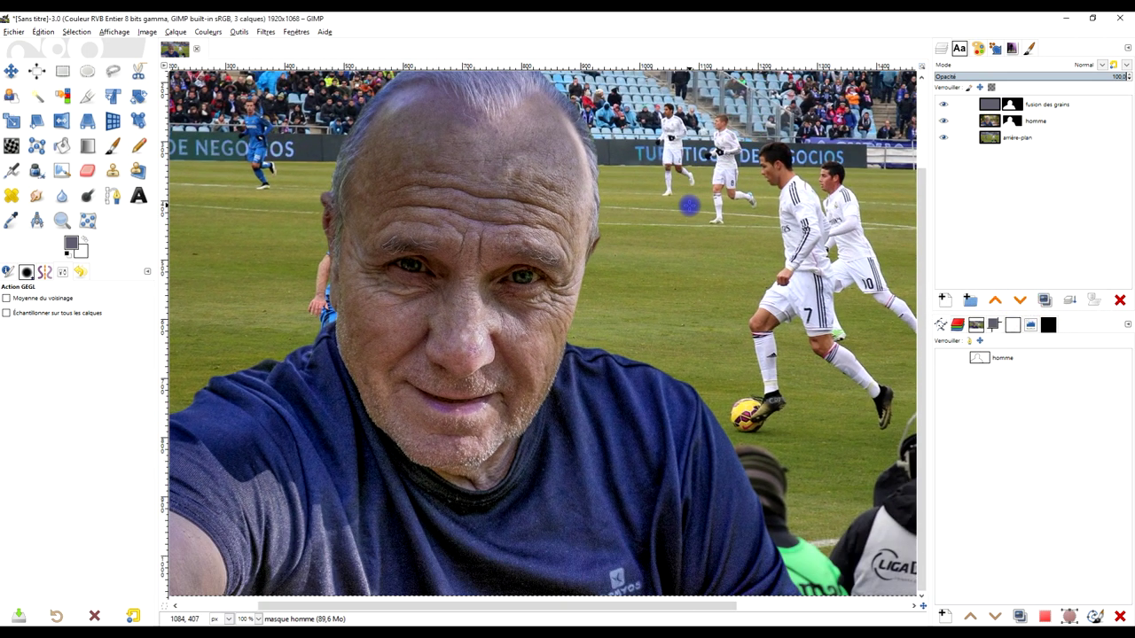
{"action": "scroll", "coordinate": [689, 205], "scroll_direction": "down", "scroll_amount": 1}
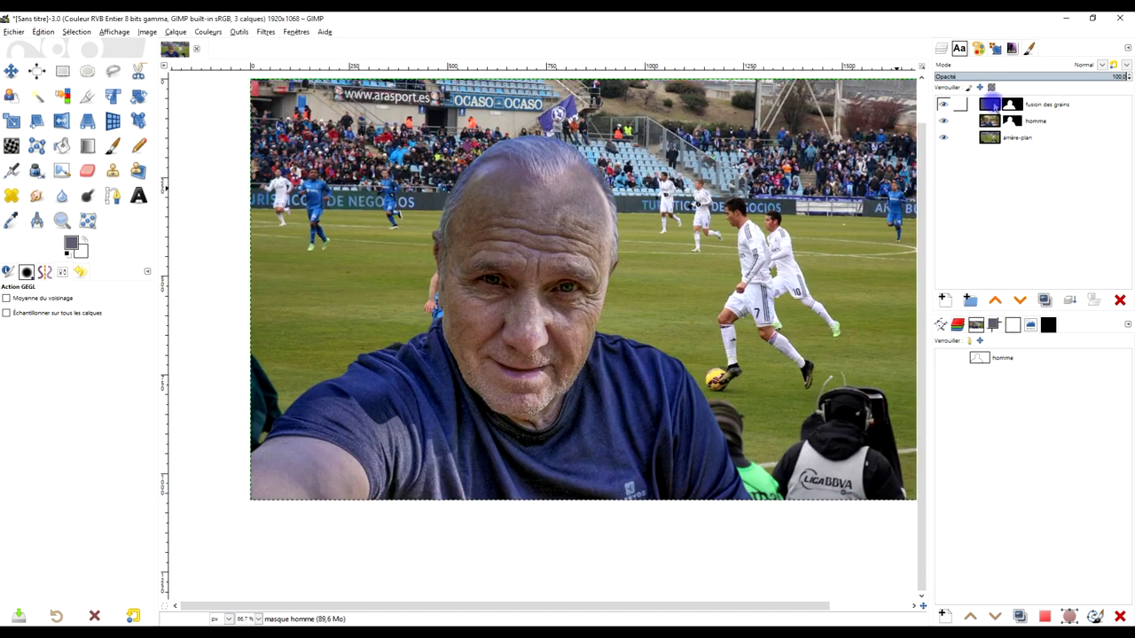
Raise the fusion des grains layer's opacity to about 87 and recentre the composite
{"action": "left_click", "coordinate": [994, 104]}
{"action": "left_click_drag", "start_coordinate": [1047, 76], "coordinate": [1079, 77]}
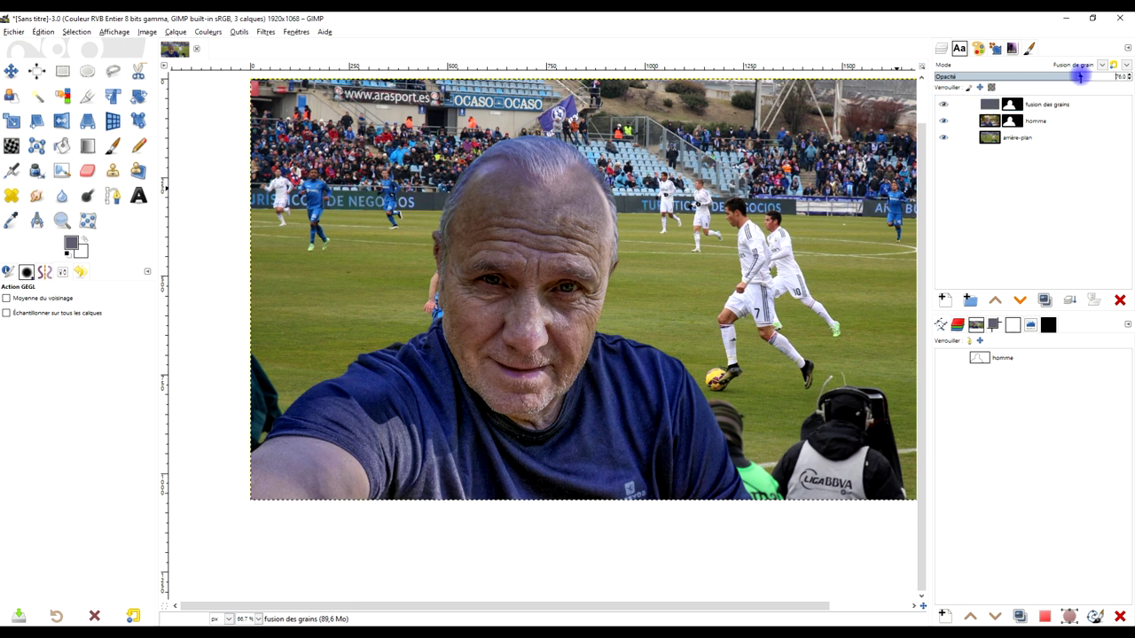
{"action": "left_click_drag", "start_coordinate": [1035, 75], "coordinate": [1128, 77]}
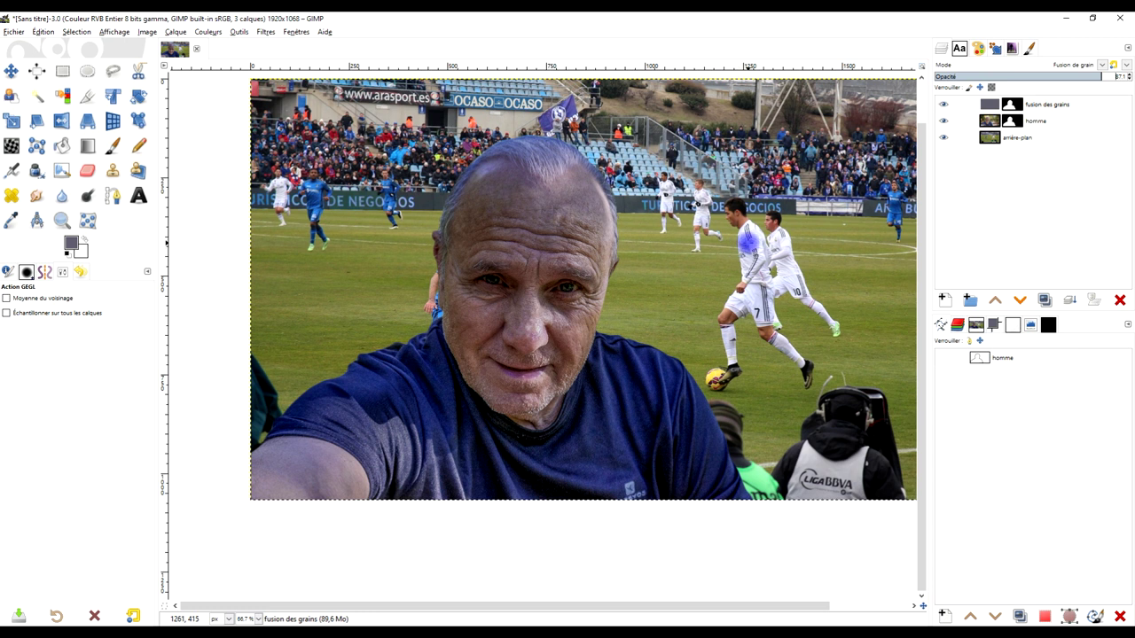
{"action": "scroll", "coordinate": [747, 239], "scroll_direction": "down", "scroll_amount": 2}
{"action": "scroll", "coordinate": [727, 257], "scroll_direction": "up", "scroll_amount": 1}
{"action": "scroll", "coordinate": [701, 279], "scroll_direction": "up", "scroll_amount": 1}
{"action": "scroll", "coordinate": [677, 299], "scroll_direction": "up", "scroll_amount": 1}
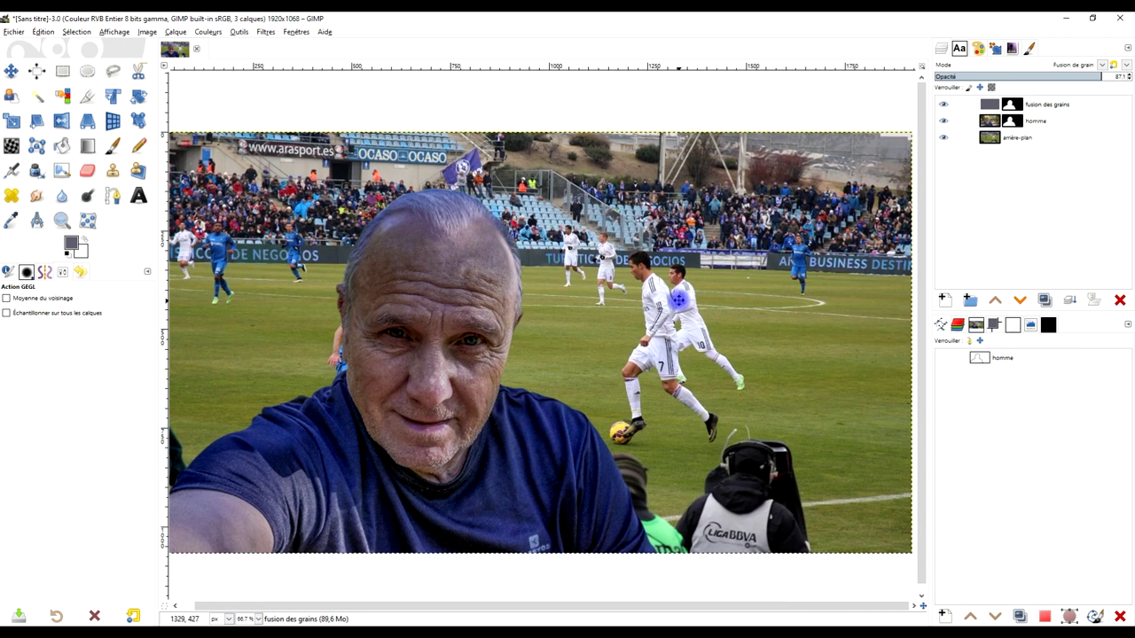
{"action": "left_click_drag", "start_coordinate": [677, 299], "coordinate": [723, 267]}
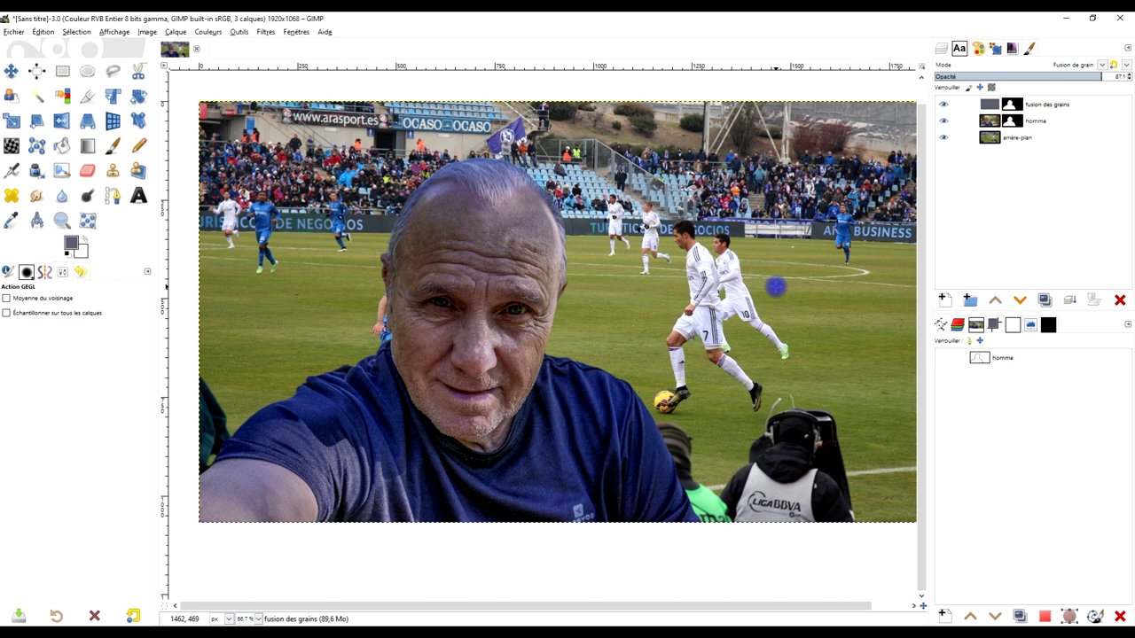
{"action": "left_click_drag", "start_coordinate": [665, 286], "coordinate": [637, 262]}
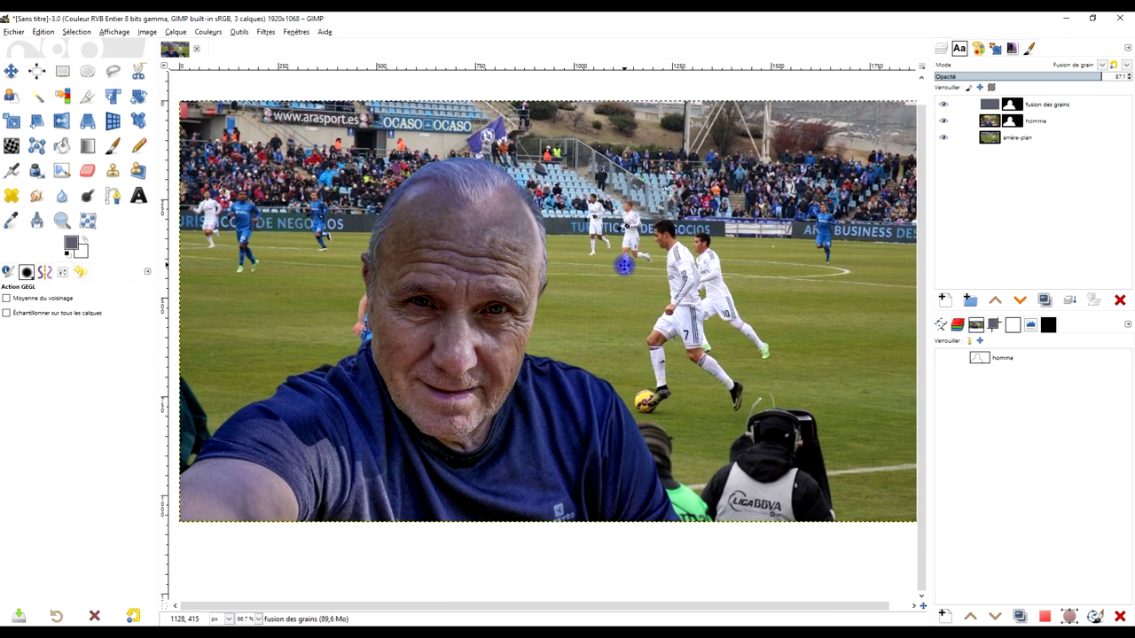
Open Courbes on the homme layer and lift the Valeur curve's mid-tones and highlights
{"action": "left_click", "coordinate": [1036, 121]}
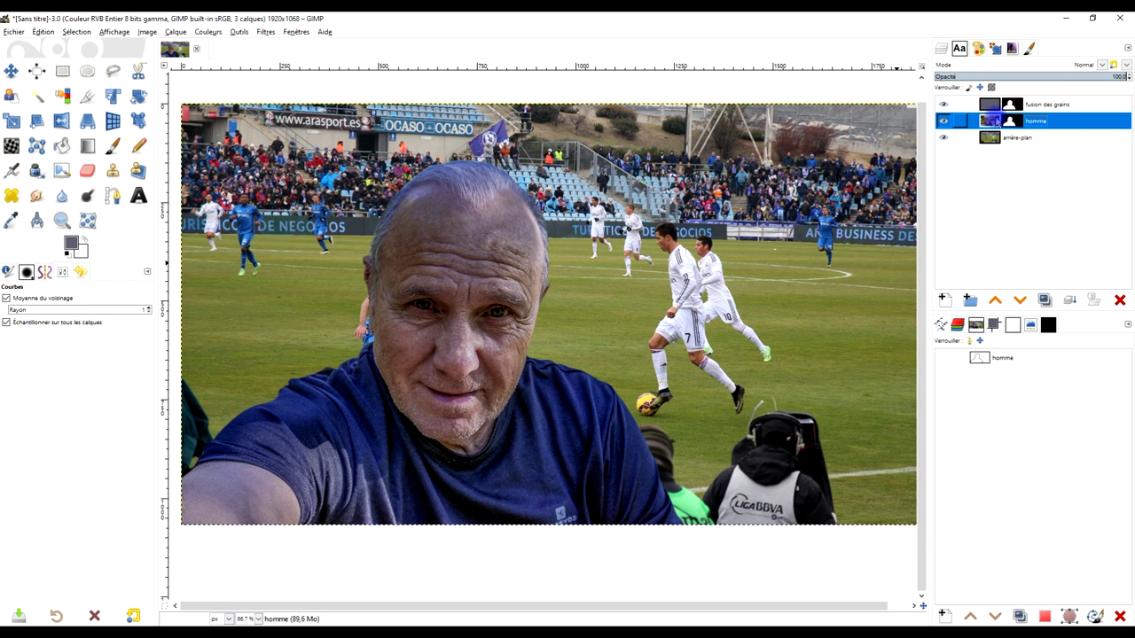
{"action": "left_click", "coordinate": [206, 33]}
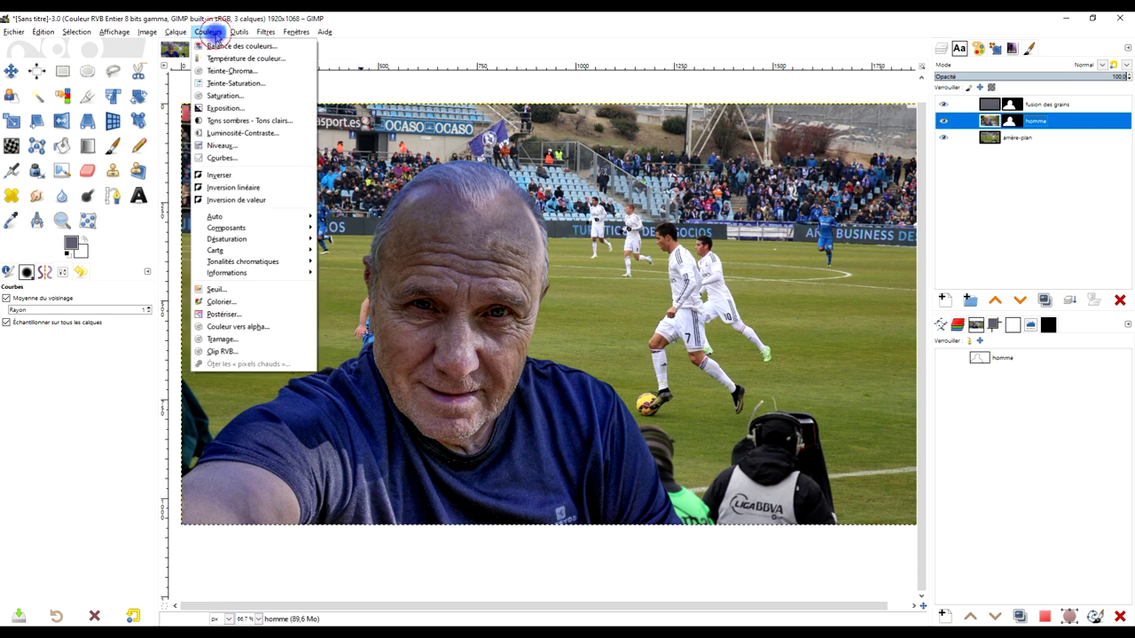
{"action": "left_click", "coordinate": [222, 158]}
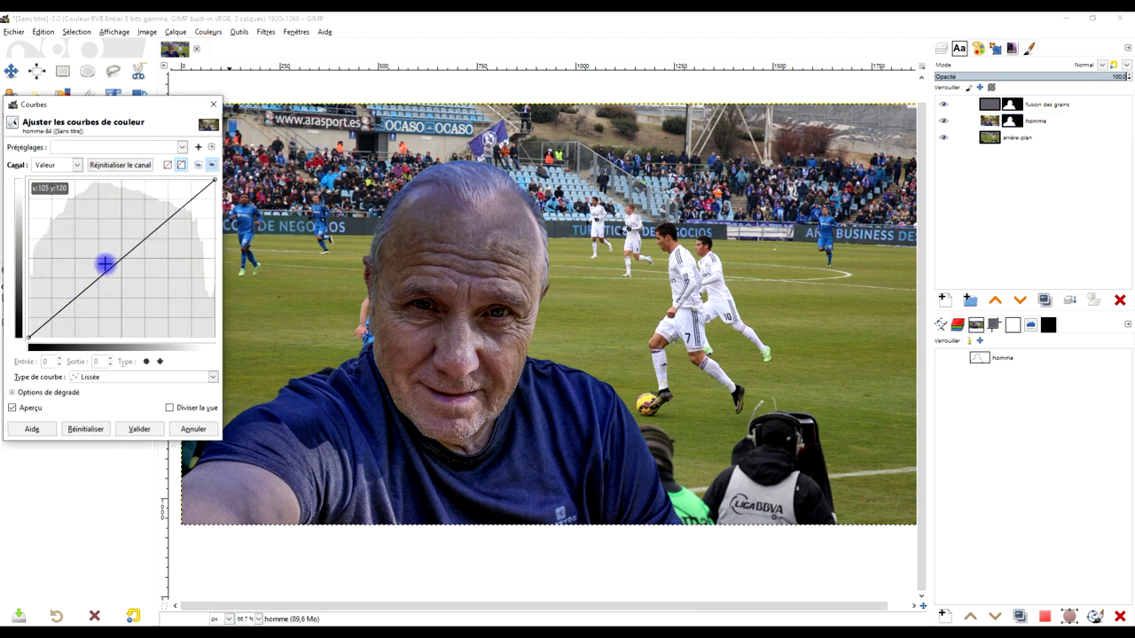
{"action": "left_click", "coordinate": [78, 166]}
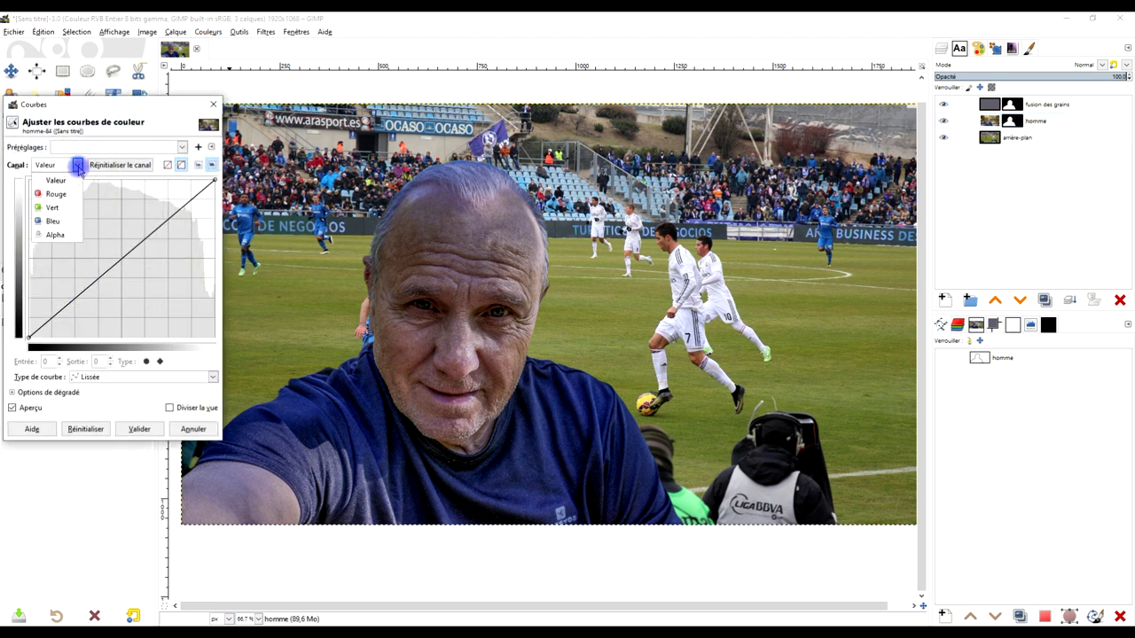
{"action": "left_click", "coordinate": [78, 166]}
{"action": "left_click_drag", "start_coordinate": [102, 276], "coordinate": [102, 266]}
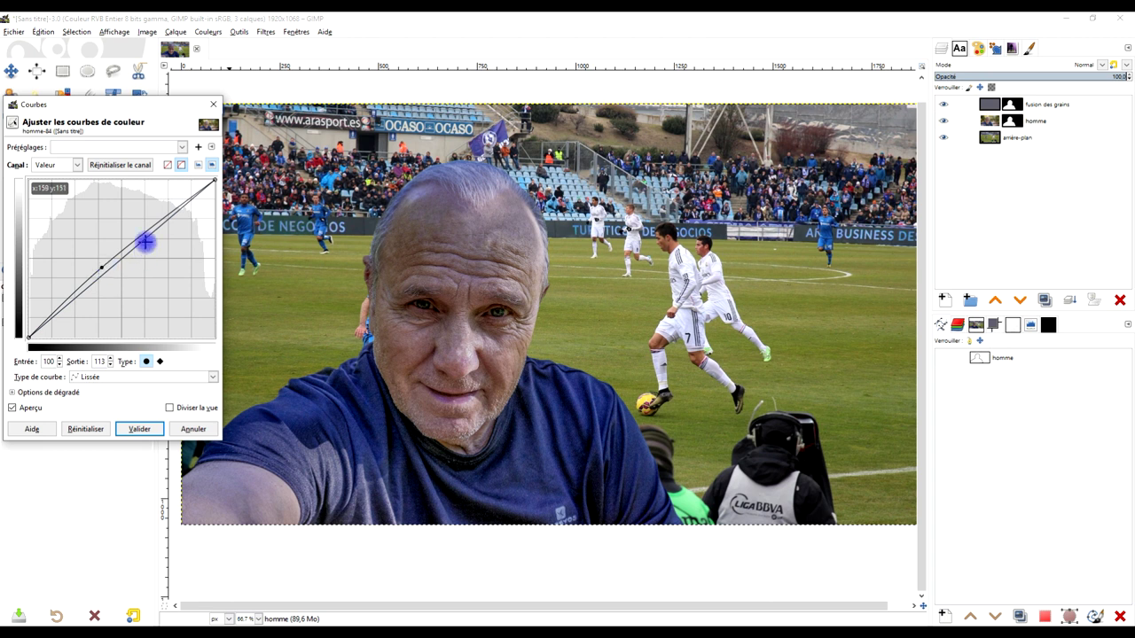
{"action": "left_click_drag", "start_coordinate": [165, 222], "coordinate": [165, 221]}
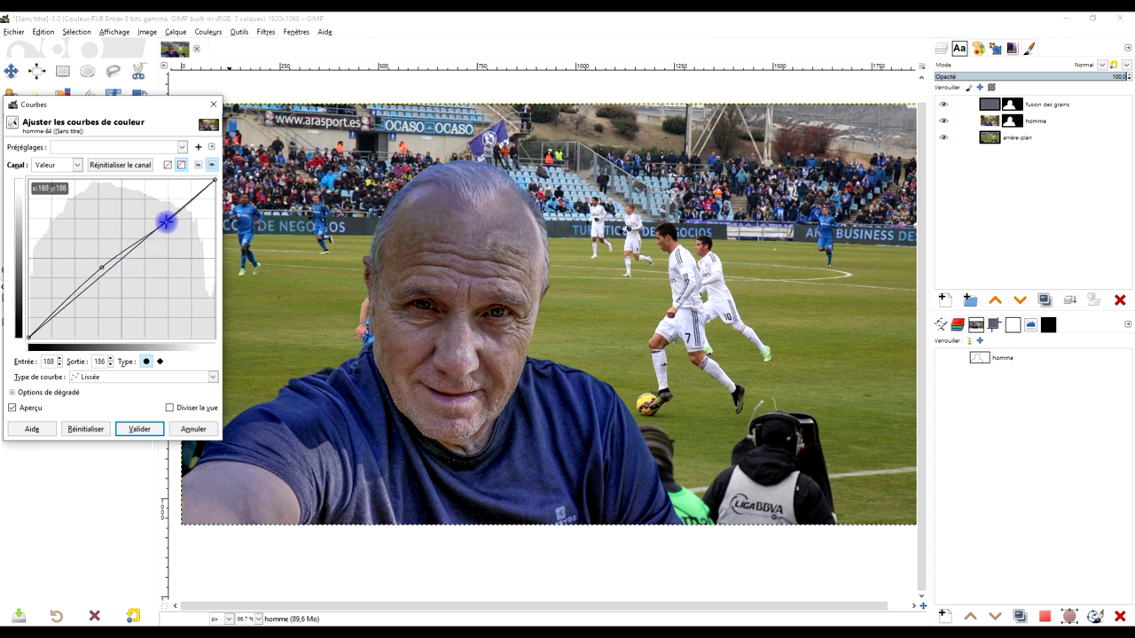
{"action": "left_click_drag", "start_coordinate": [166, 220], "coordinate": [167, 226]}
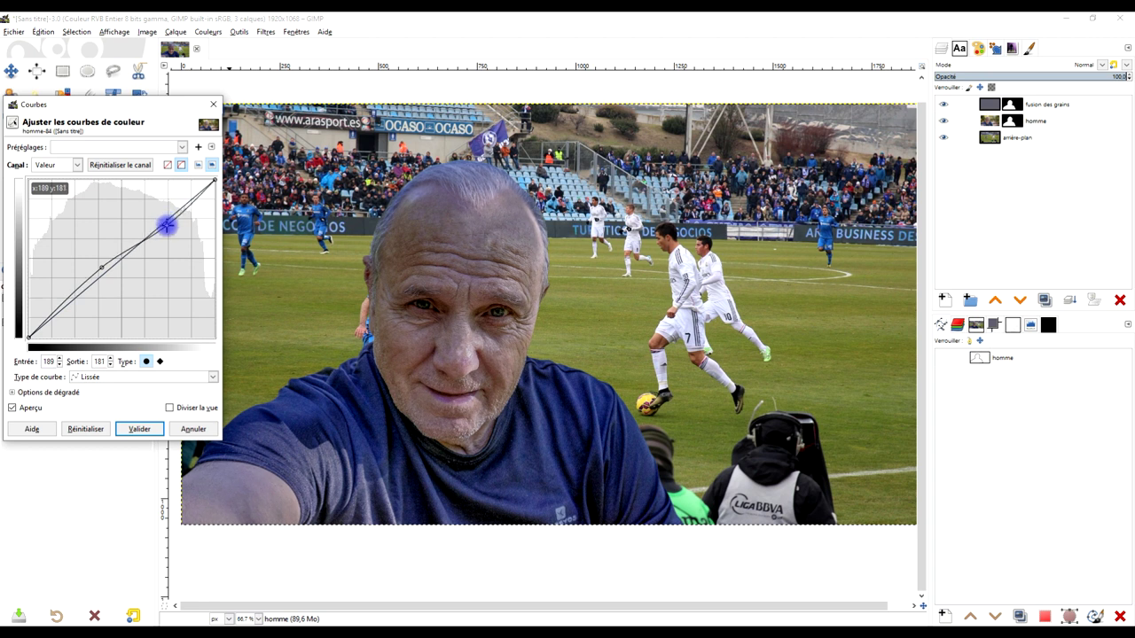
{"action": "mouse_move", "coordinate": [167, 226]}
{"action": "left_mouse_down"}
{"action": "mouse_move", "coordinate": [167, 202]}
{"action": "mouse_move", "coordinate": [168, 213]}
{"action": "left_mouse_up"}
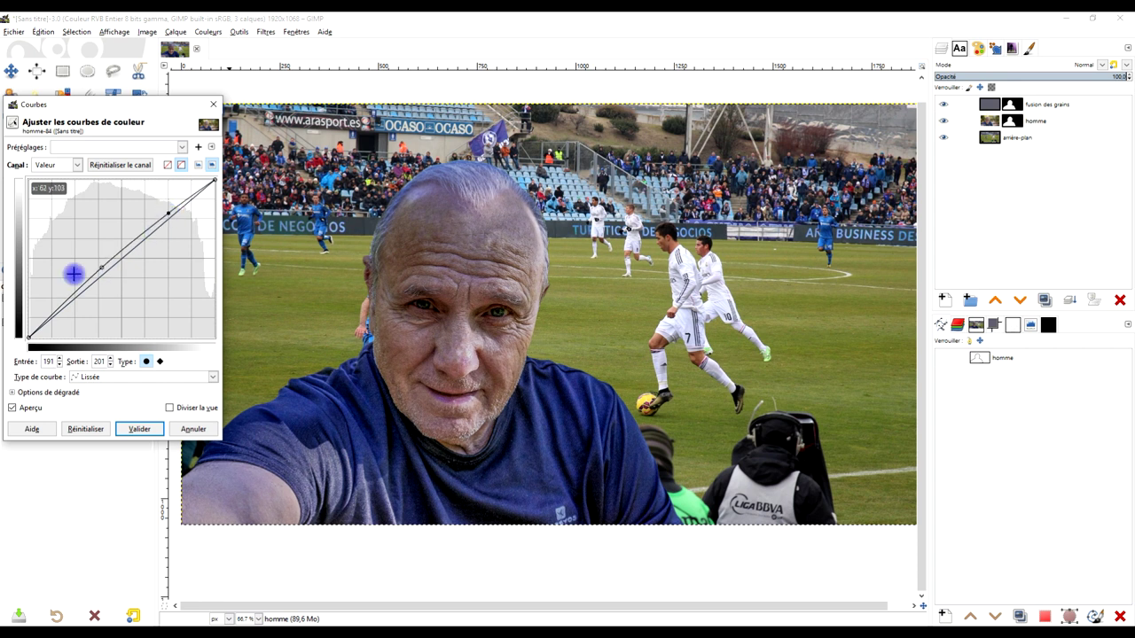
Adjust the green and blue channel curves and apply the curves adjustment
{"action": "left_click", "coordinate": [71, 165]}
{"action": "left_click", "coordinate": [62, 195]}
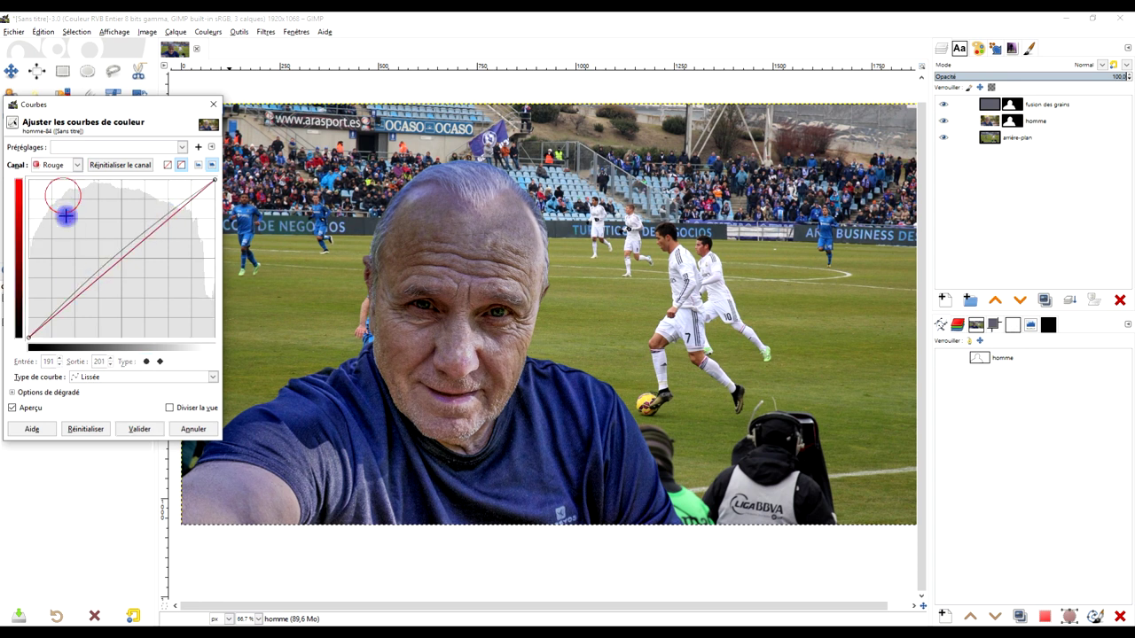
{"action": "left_click", "coordinate": [77, 165]}
{"action": "left_click", "coordinate": [53, 207]}
{"action": "left_click_drag", "start_coordinate": [145, 228], "coordinate": [143, 232]}
{"action": "left_click", "coordinate": [77, 165]}
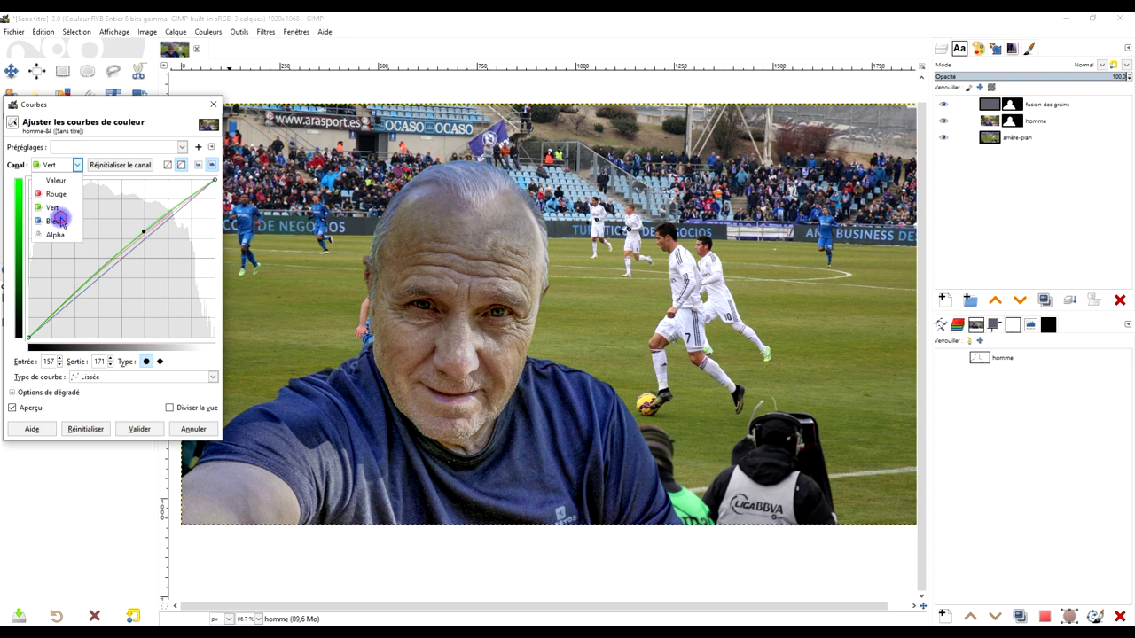
{"action": "left_click", "coordinate": [60, 221]}
{"action": "left_click_drag", "start_coordinate": [109, 269], "coordinate": [111, 264]}
{"action": "left_click", "coordinate": [140, 428]}
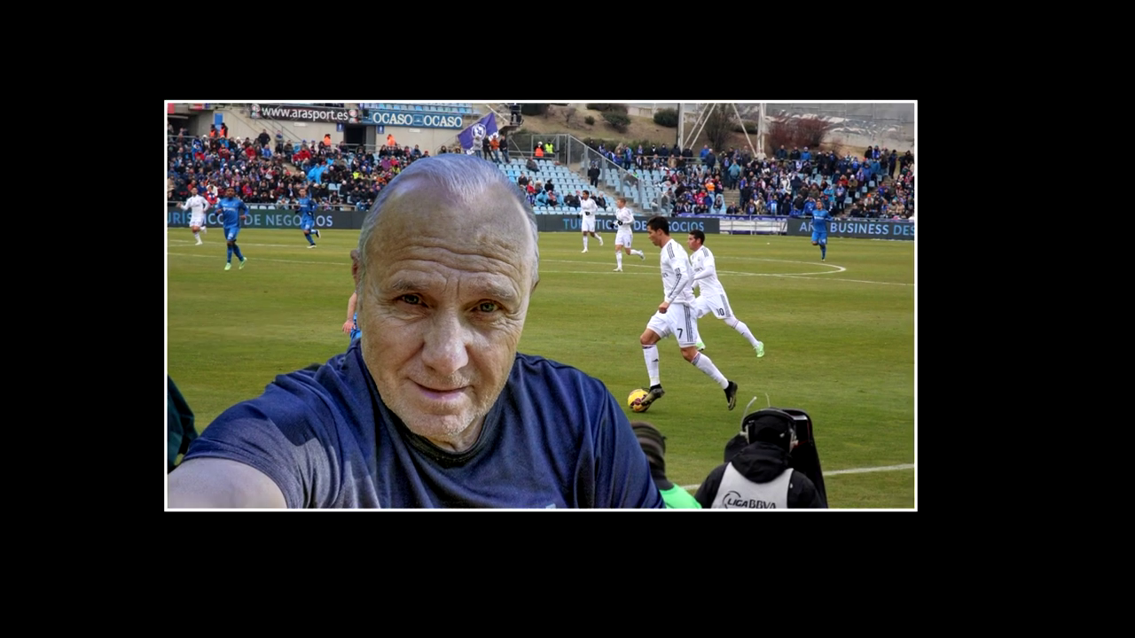